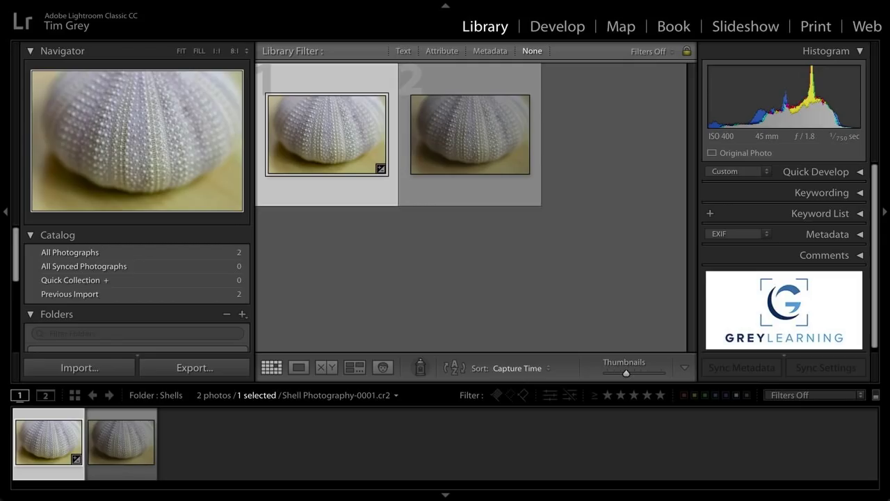
- Open Metadata > Color Label Set > Edit to edit the colour label names
mouse_move(169, 4)
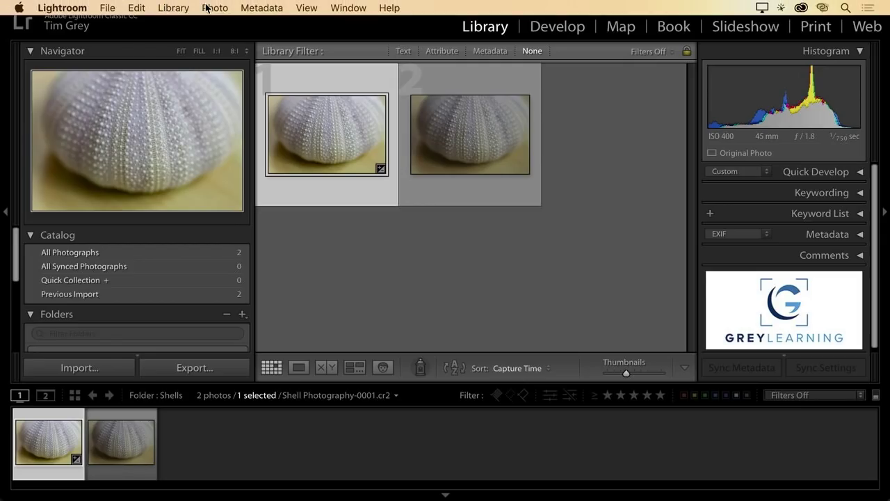
click(270, 9)
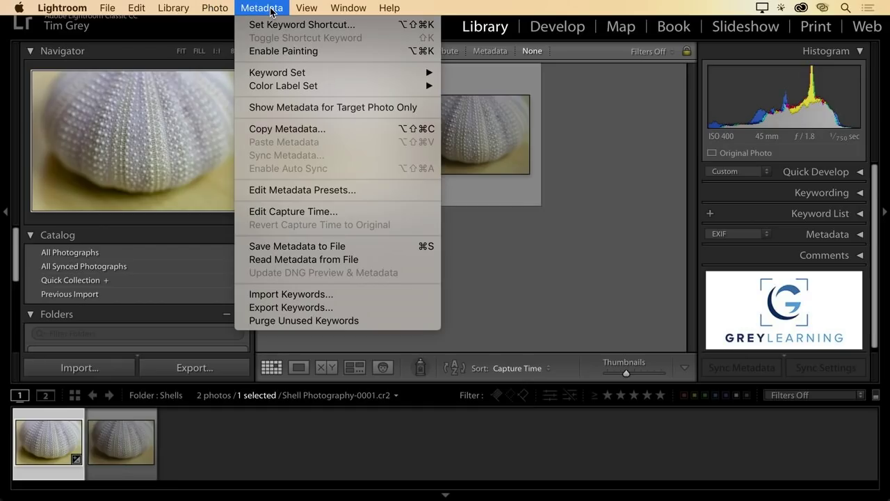
mouse_move(330, 90)
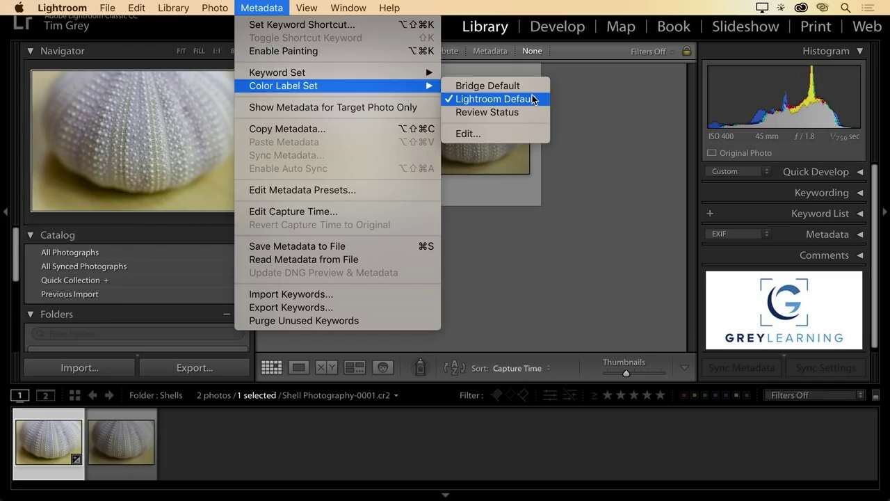
click(522, 134)
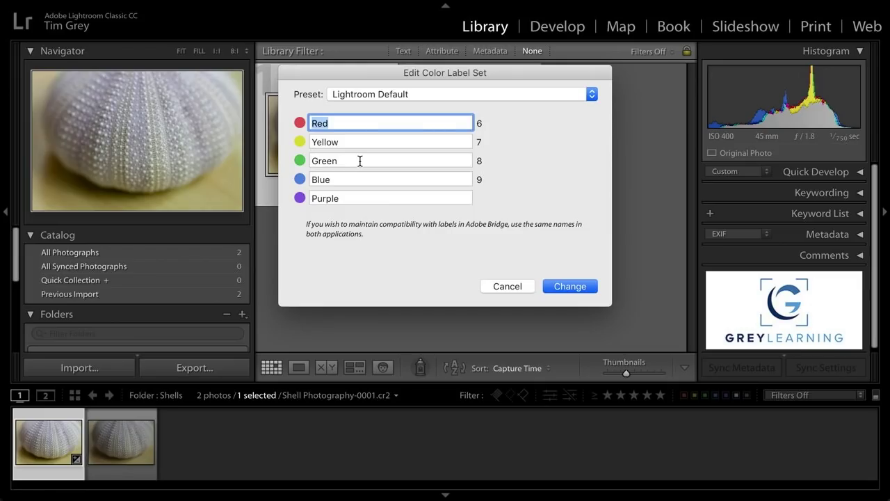
- Toggle the label preset between Bridge Default and Lightroom Default, finishing on Lightroom Default
click(436, 95)
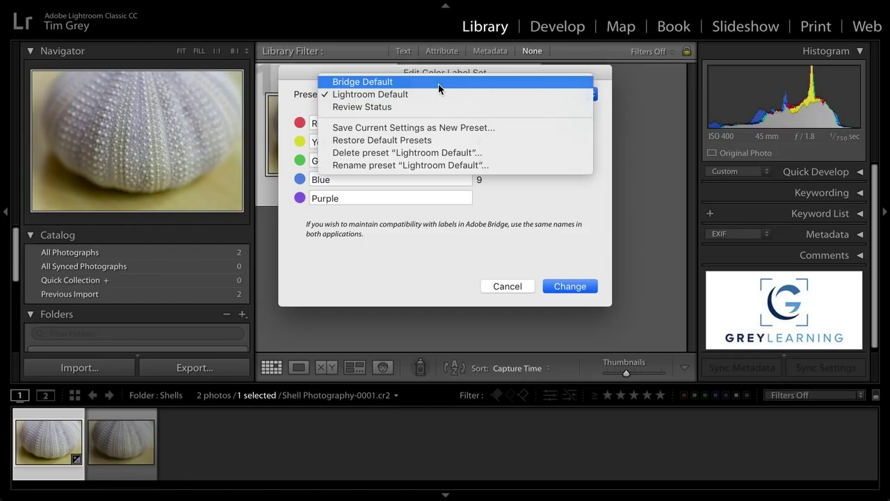
click(438, 82)
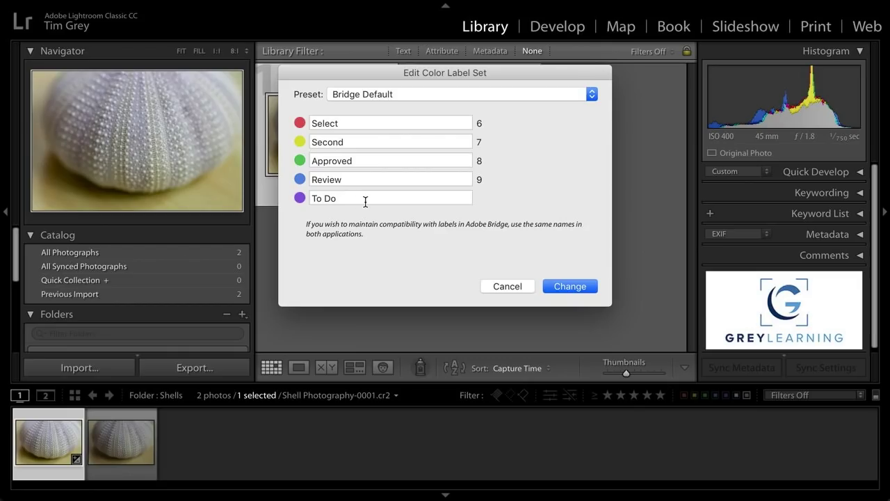
click(409, 92)
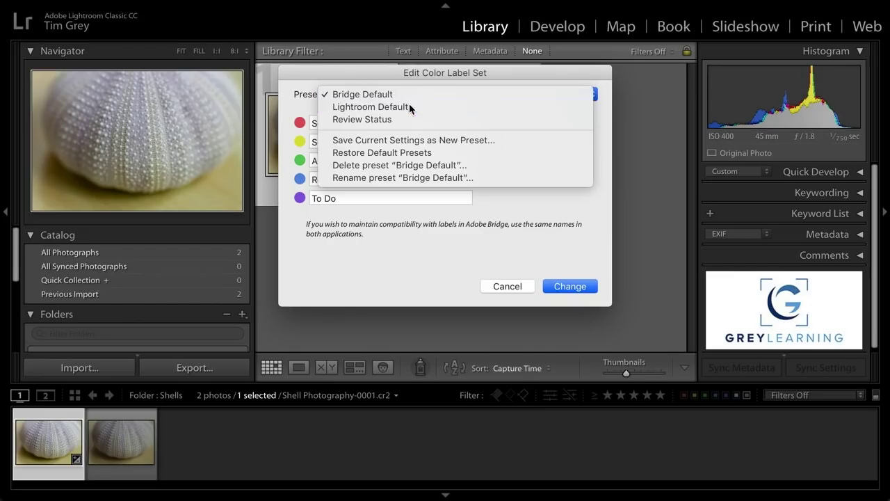
click(409, 106)
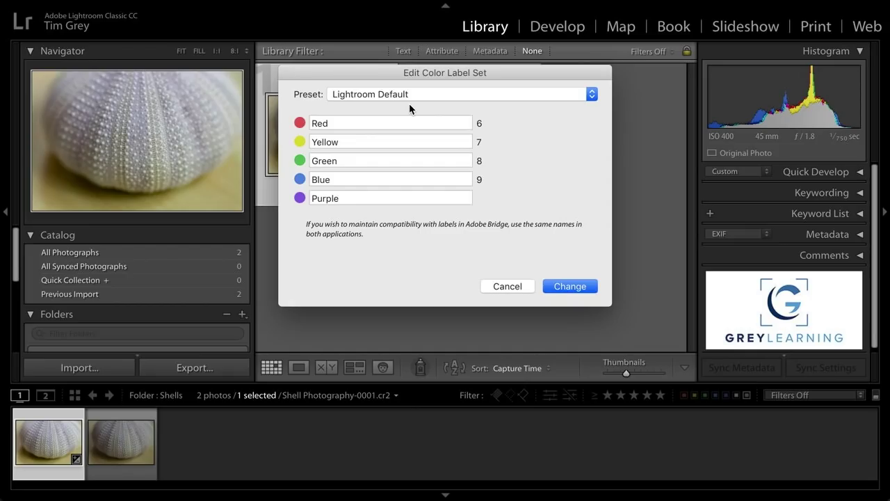
click(410, 98)
click(409, 83)
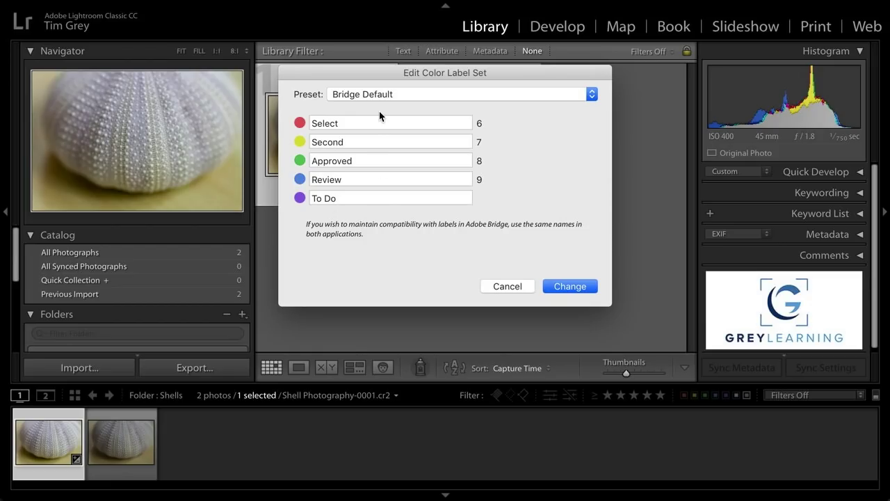
click(387, 94)
click(390, 108)
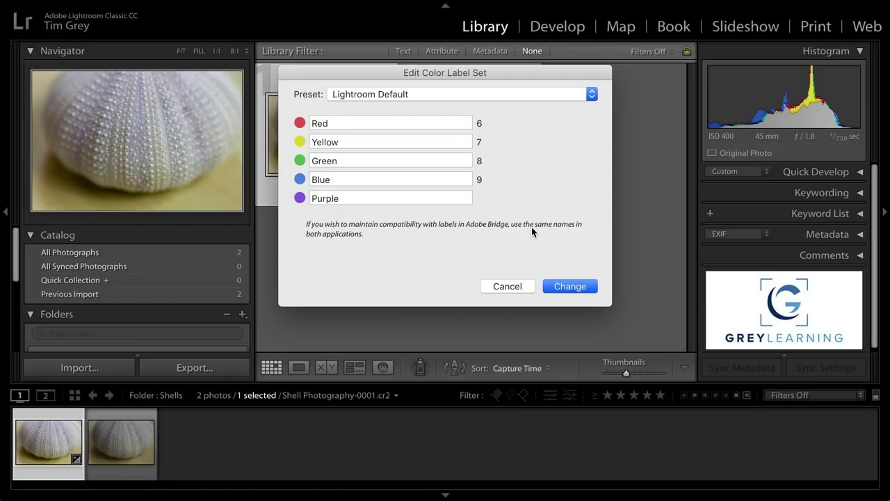
- Cancel the label editor without changes and open the Metadata menu
click(508, 286)
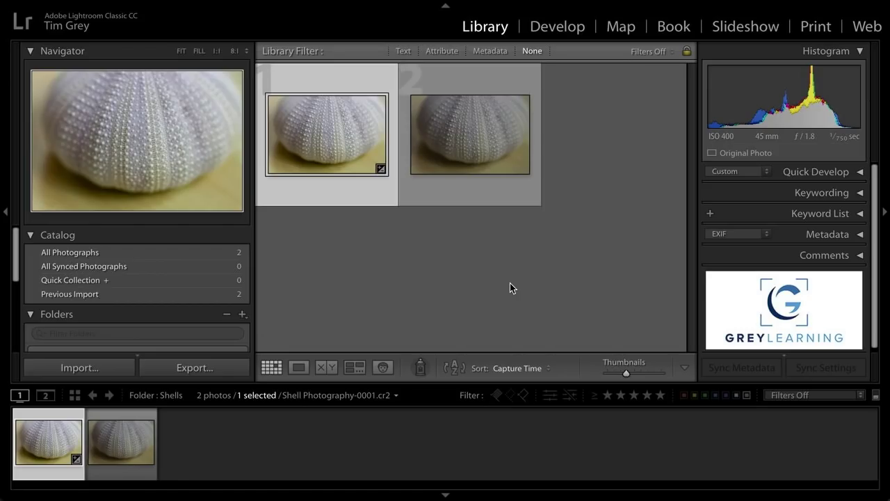
mouse_move(257, 3)
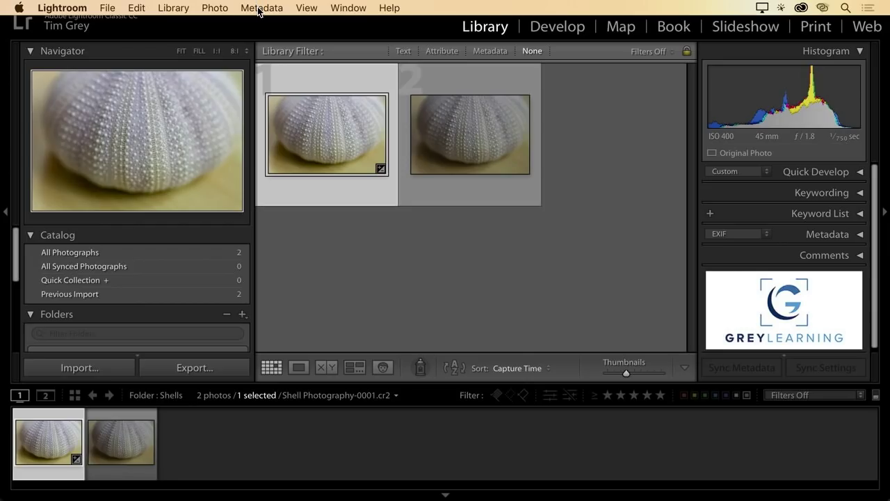
click(259, 9)
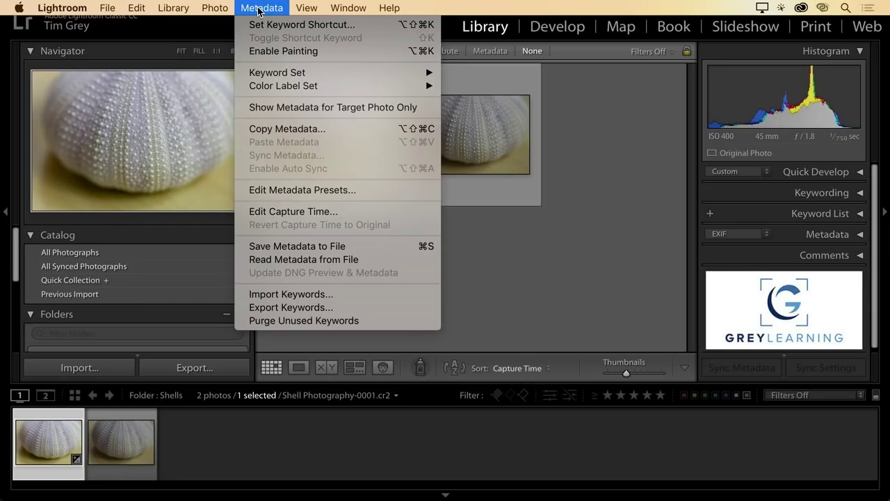
- Open Edit Metadata Presets and scroll through the IPTC Creator, Image and Status sections
click(374, 190)
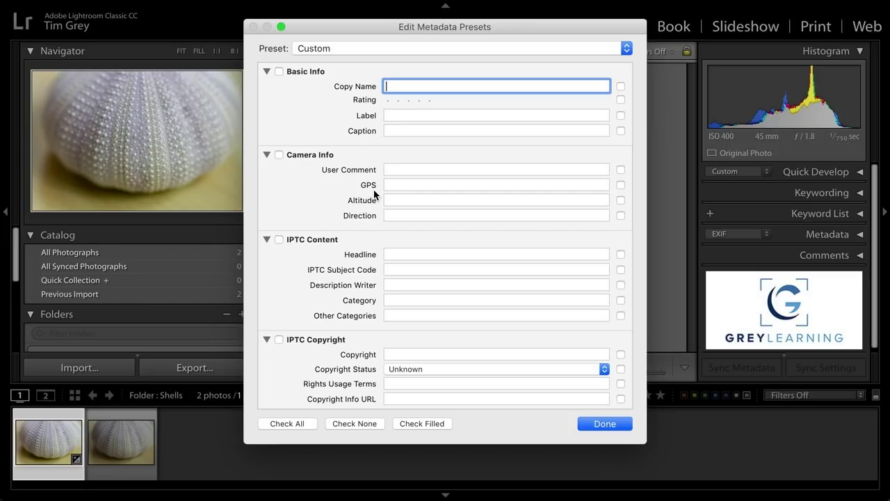
scroll(374, 194, down, 5)
scroll(364, 216, down, 8)
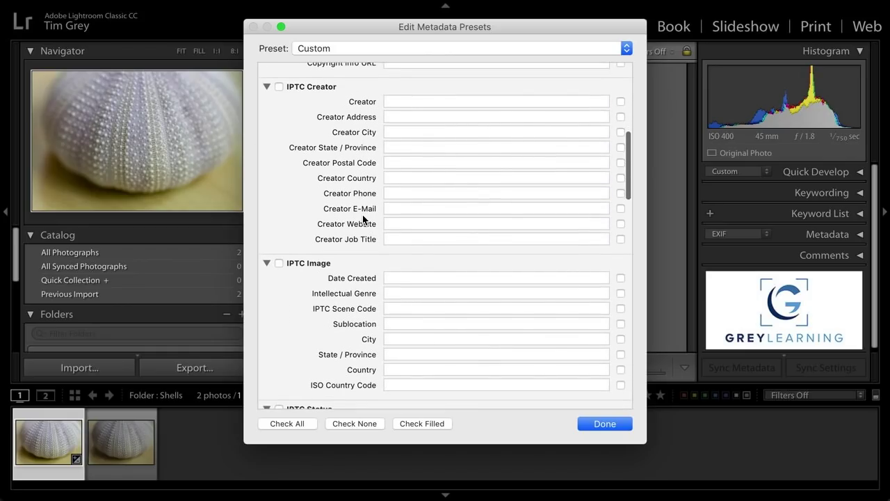
scroll(363, 219, down, 6)
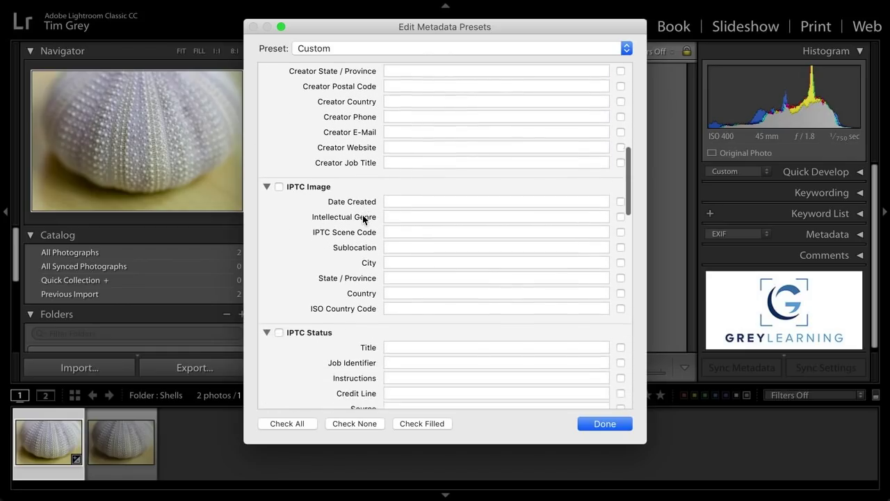
scroll(365, 219, down, 2)
scroll(364, 221, up, 10)
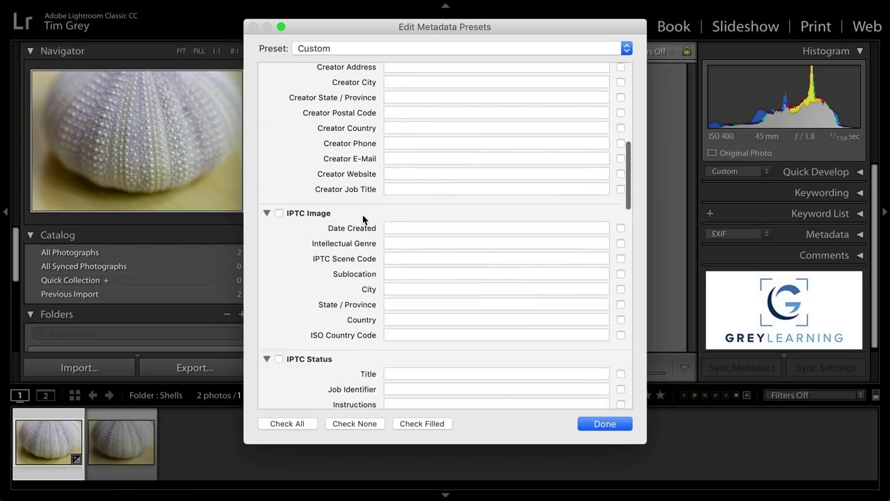
- Enter the creator's name and e-mail address in the IPTC Creator fields
click(414, 164)
text(Tim Grey)
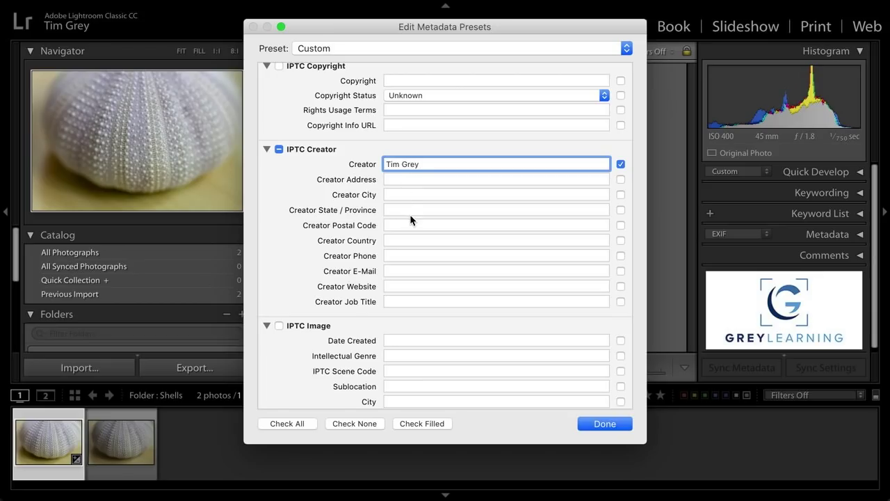
click(407, 271)
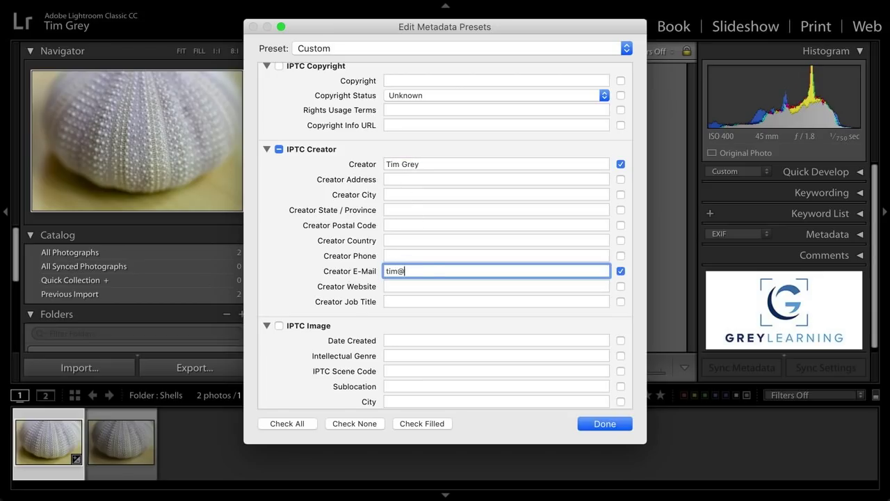
scroll(626, 277, down, 5)
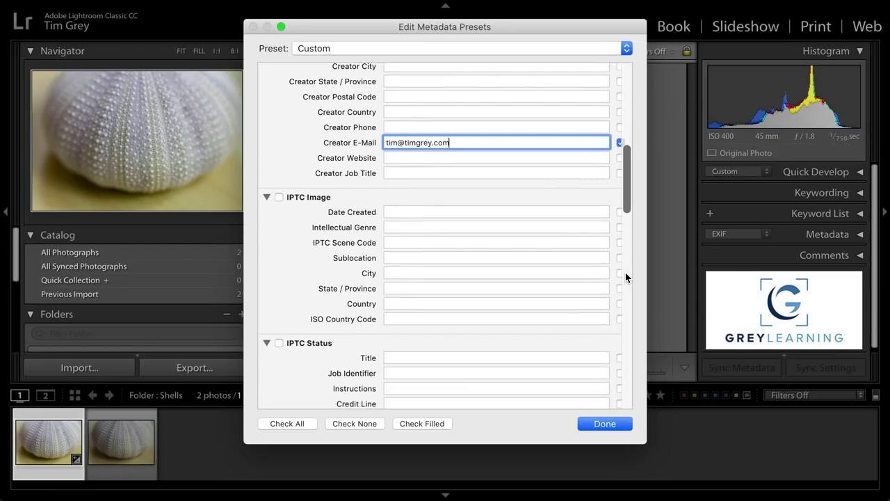
scroll(626, 277, down, 4)
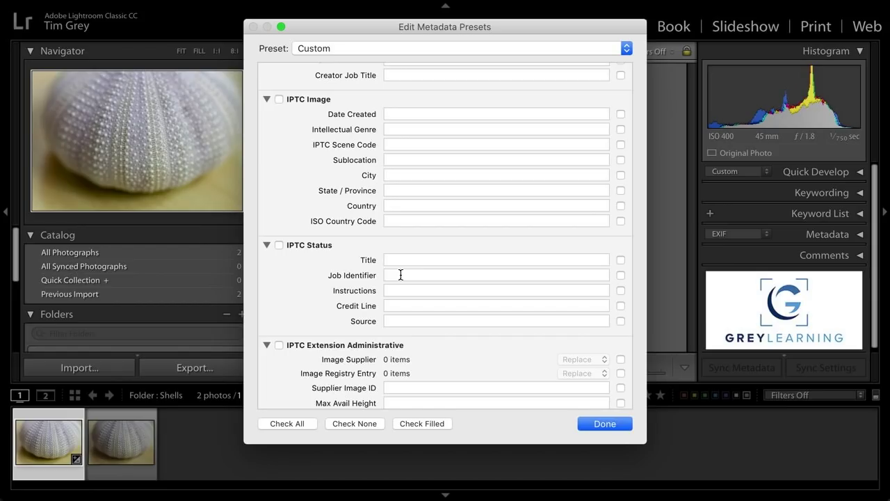
scroll(398, 270, up, 10)
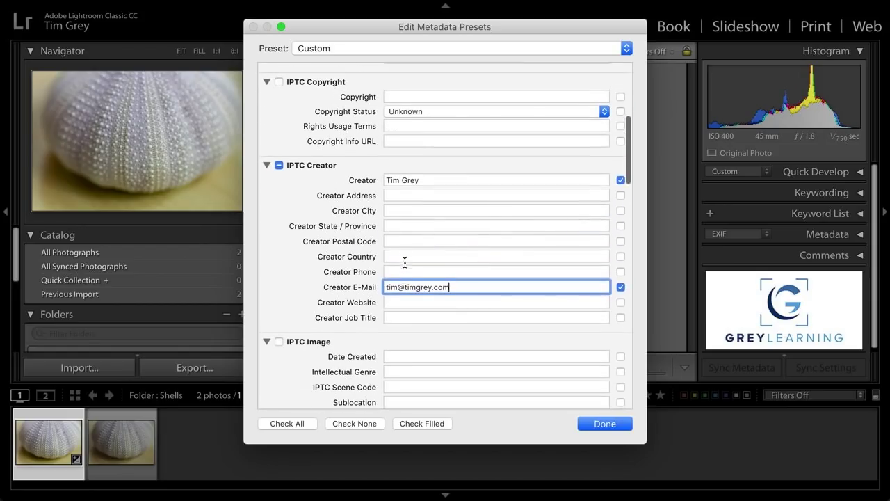
click(451, 156)
text(T)
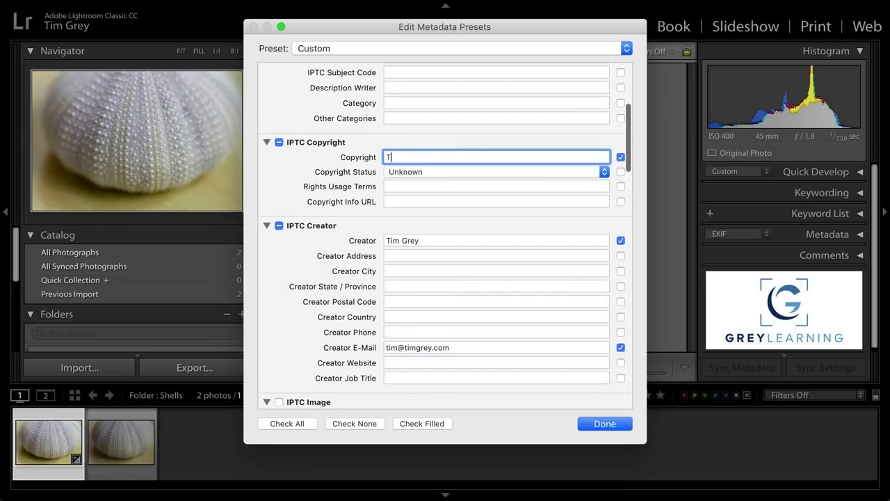
text(im Grey)
click(464, 173)
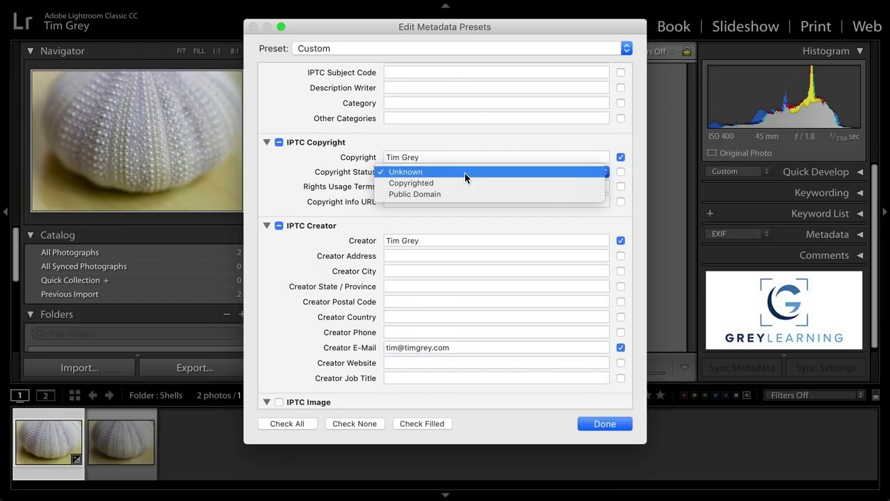
click(464, 184)
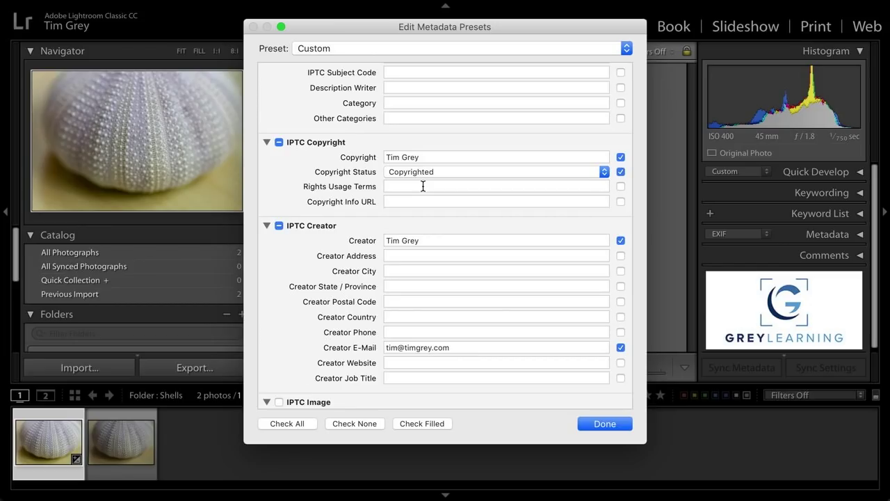
scroll(423, 186, up, 6)
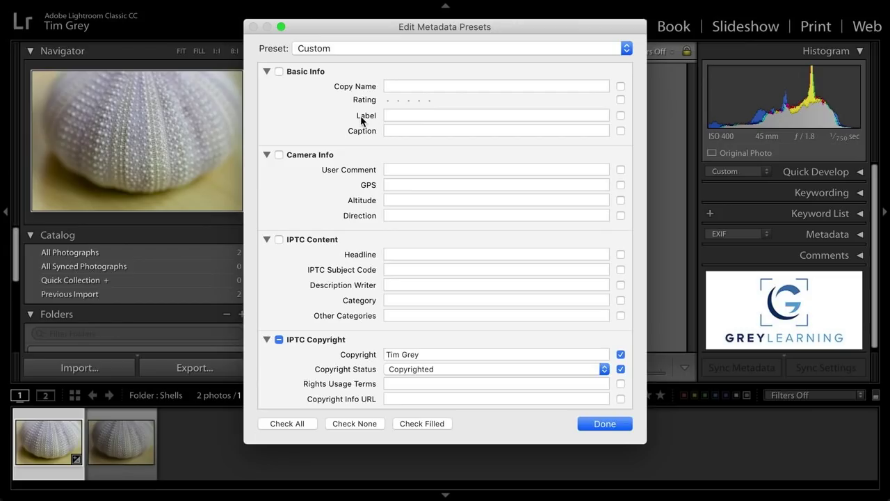
- Type Red into the Basic Info Label field of the custom metadata preset
click(402, 116)
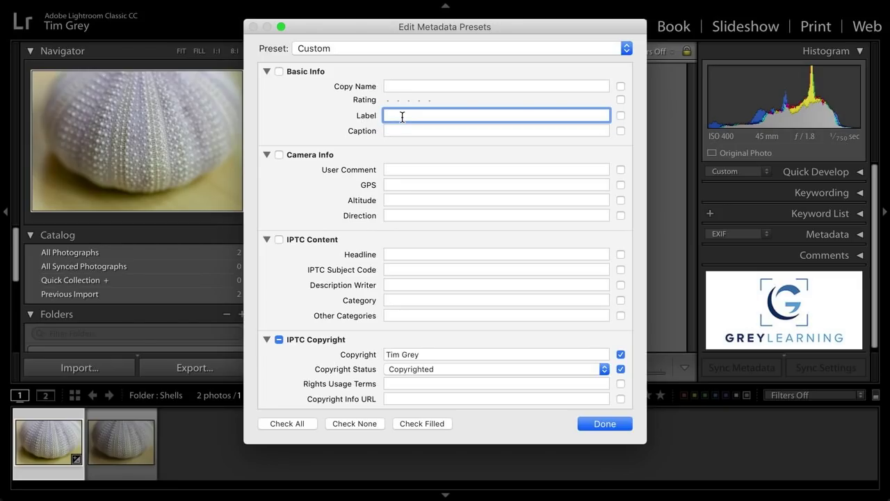
text(Red)
scroll(384, 190, down, 10)
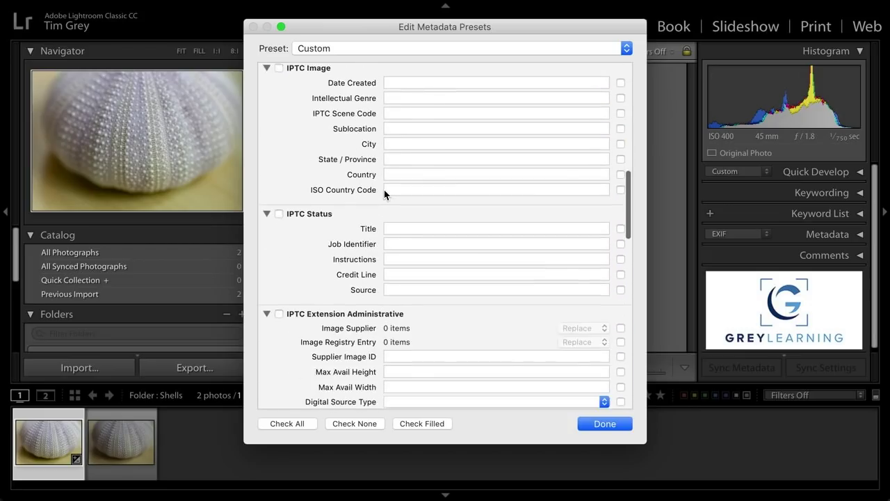
scroll(385, 194, down, 10)
scroll(385, 194, down, 8)
scroll(385, 194, up, 10)
scroll(384, 194, up, 15)
scroll(385, 194, up, 5)
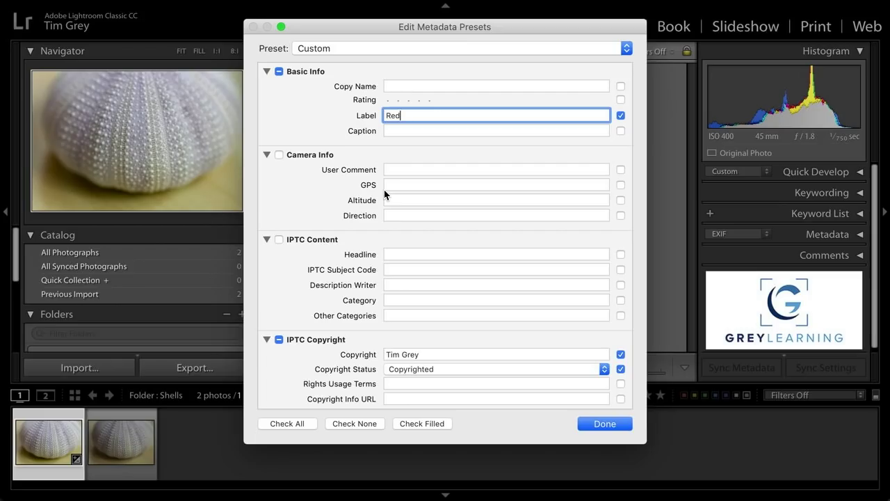
- Save the metadata settings as a new preset named with the creator's name plus 'Import', then close the editor
click(404, 50)
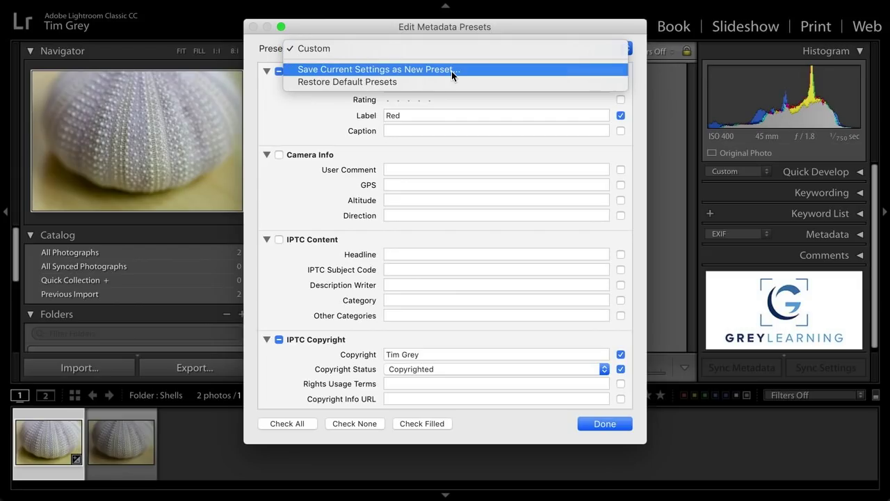
click(451, 71)
text(Tim G)
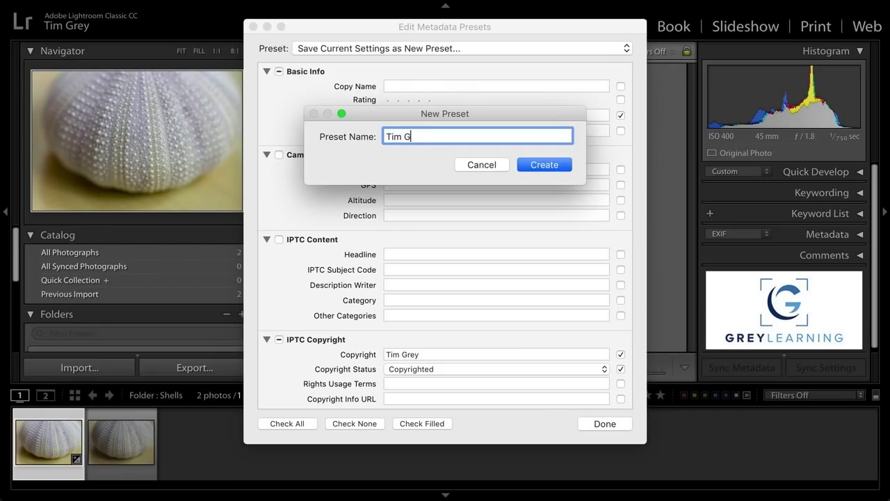
text(rey Import)
click(546, 165)
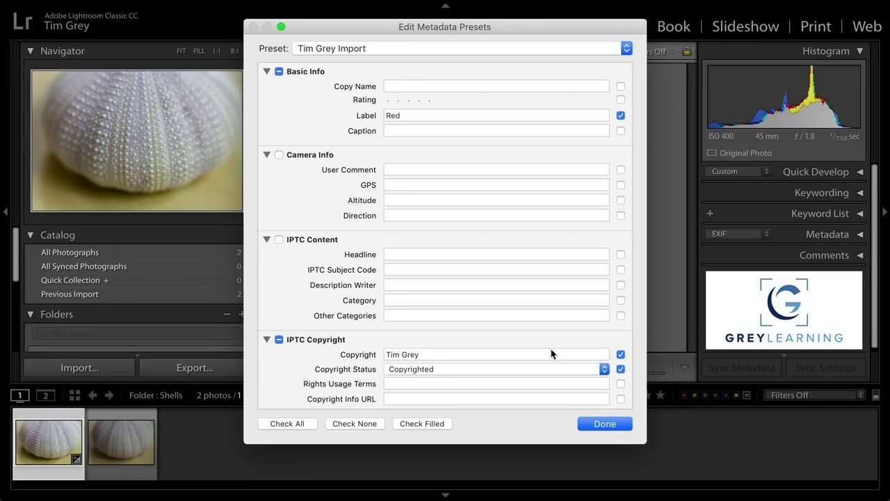
click(607, 423)
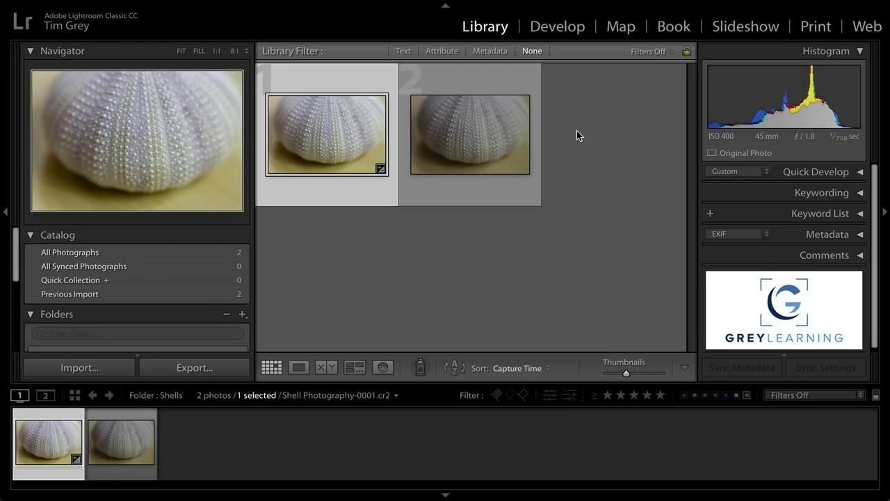
- Switch the shell photo to Develop and expand the Lens Corrections panel
click(557, 26)
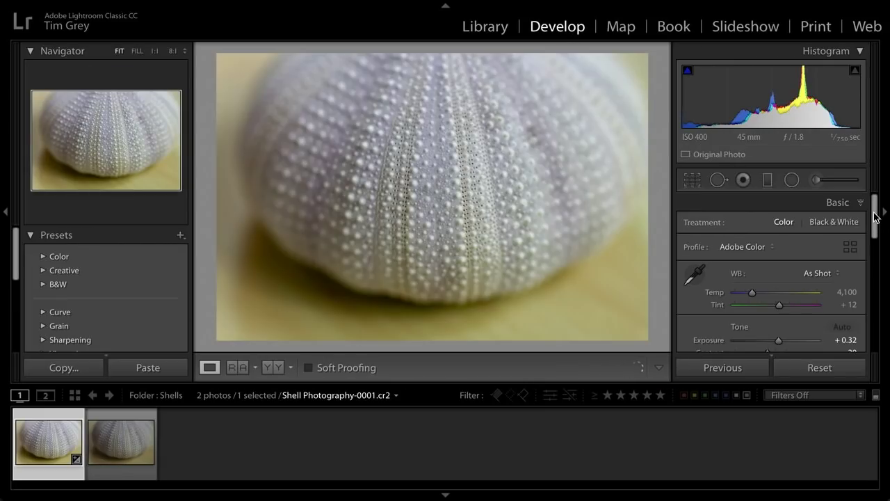
mouse_move(875, 223)
mouse_down()
mouse_move(875, 248)
mouse_move(874, 233)
mouse_up()
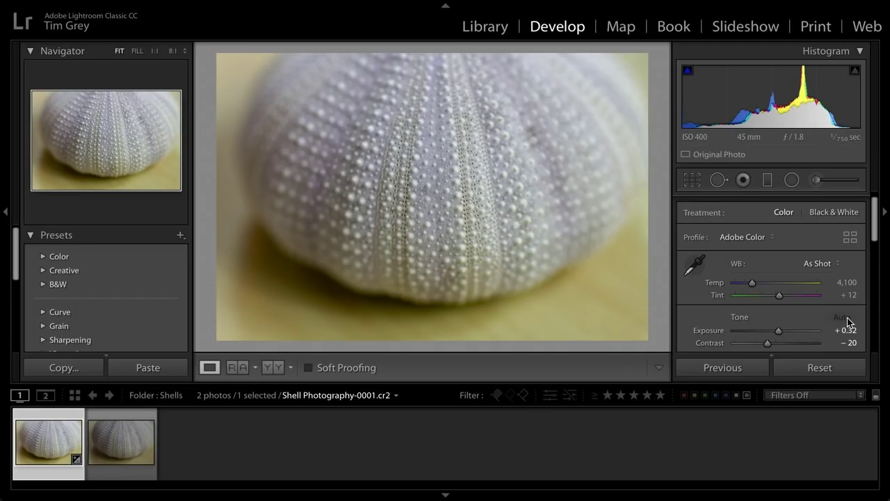
drag(875, 226, 871, 255)
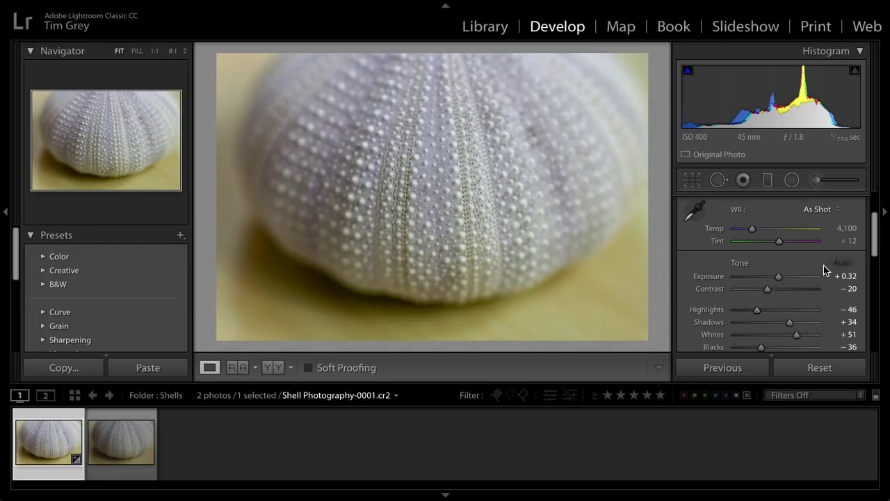
drag(875, 248, 875, 304)
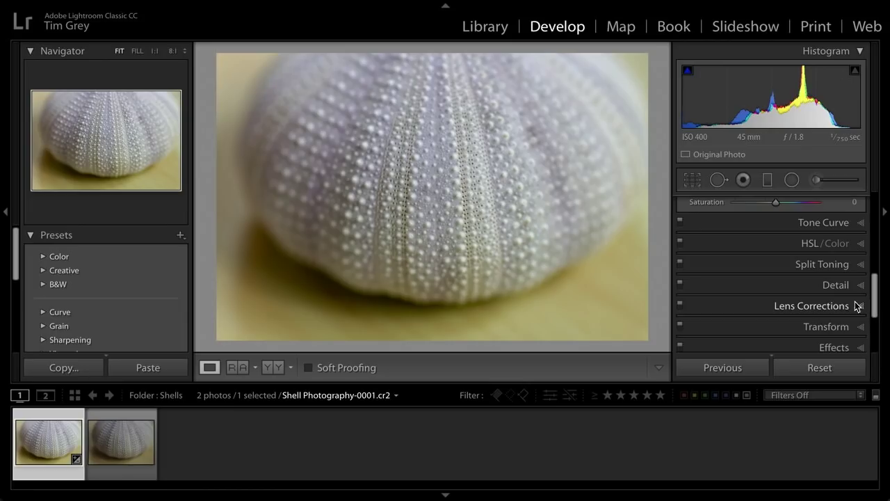
click(835, 308)
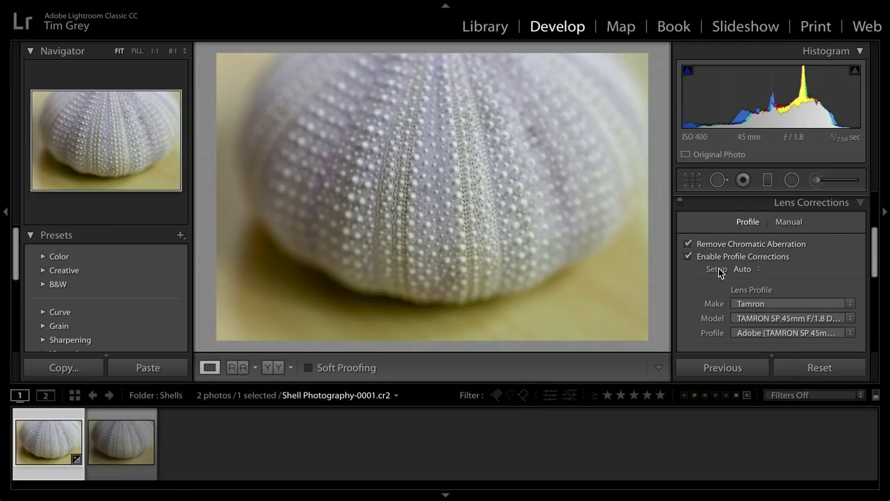
click(747, 270)
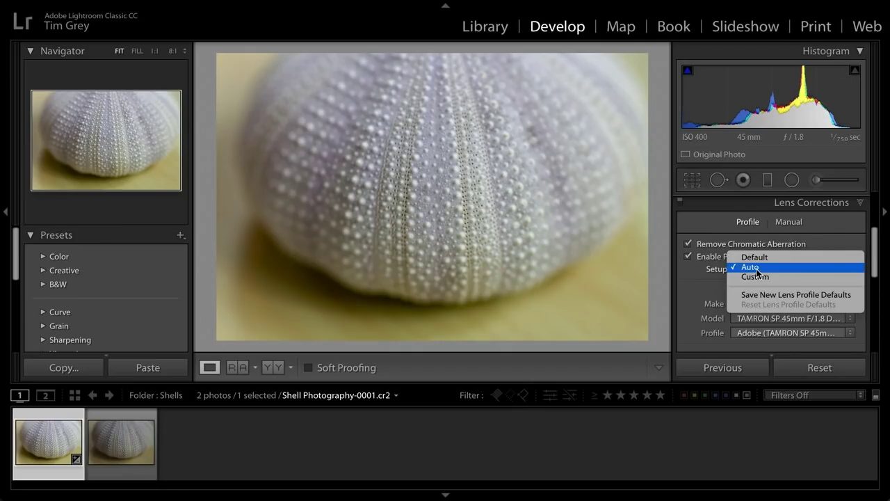
click(765, 268)
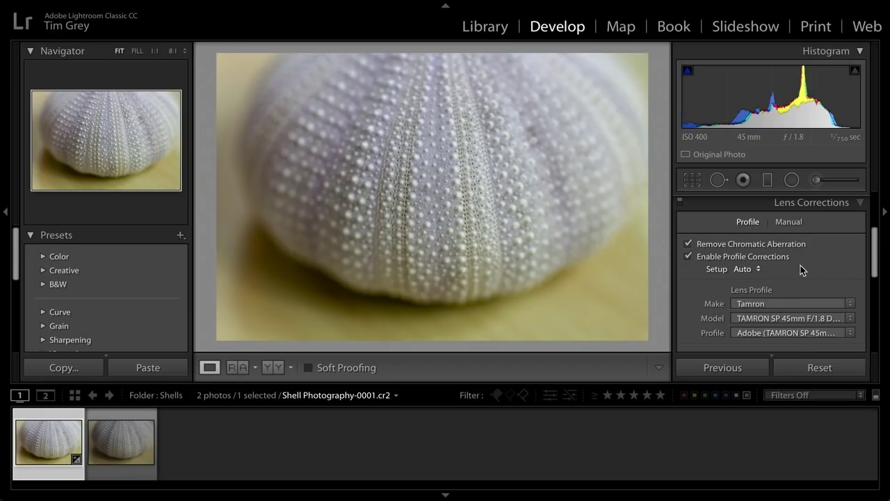
- Scroll the right panel up and expand the Detail panel
drag(874, 262, 877, 298)
click(842, 256)
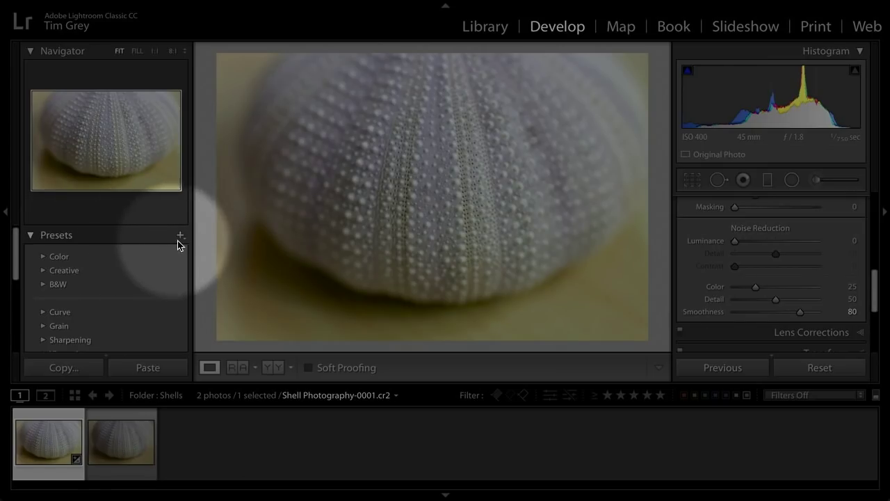
- Create a new develop preset named 'Import Preset' and clear all its settings with Check None
click(181, 237)
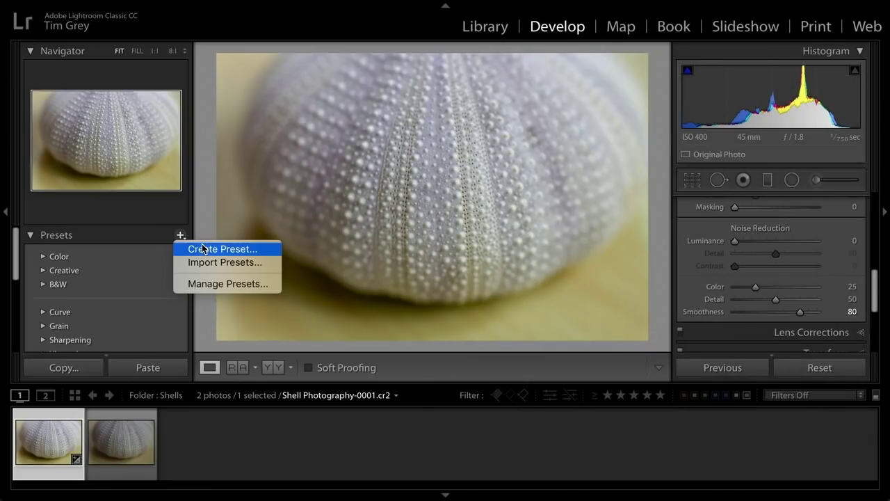
click(254, 250)
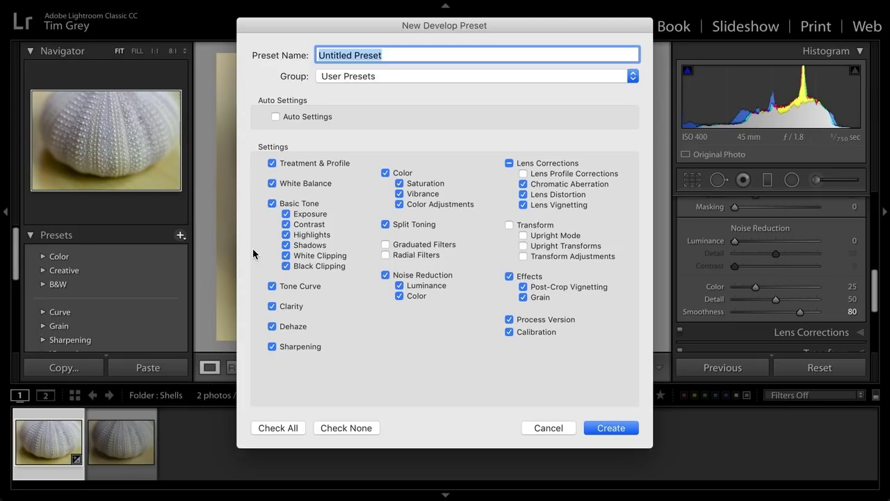
text(Import )
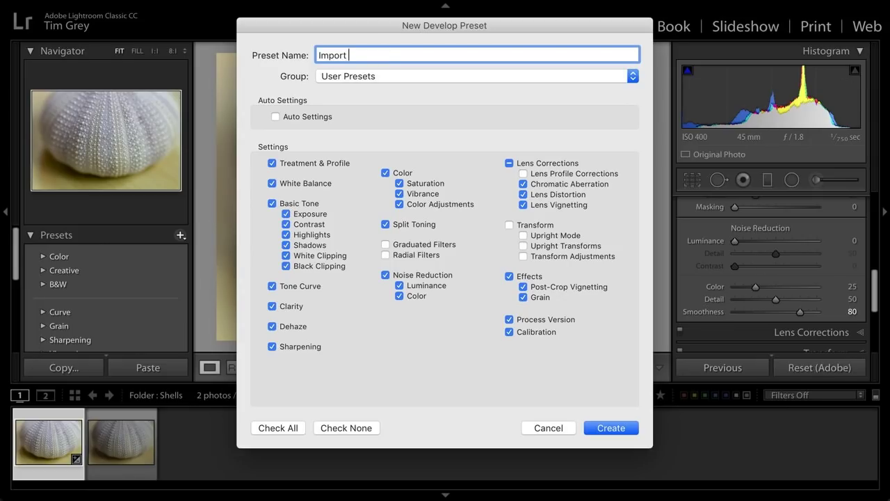
text(Preset)
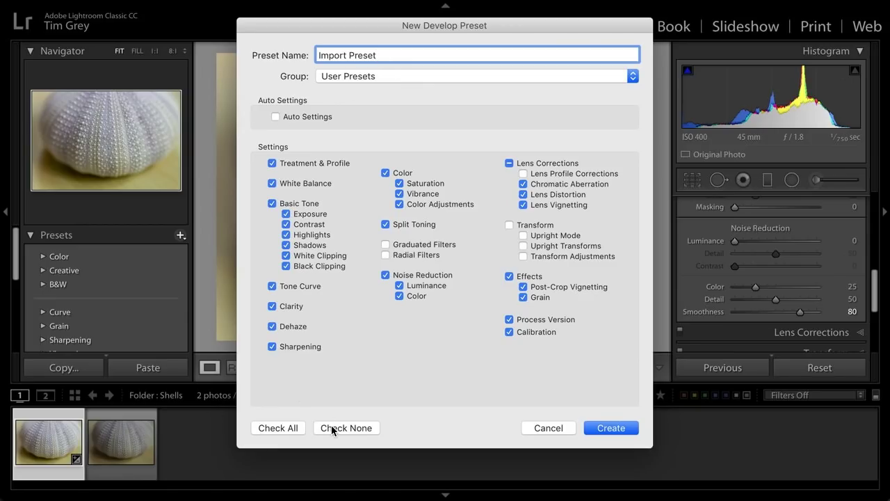
click(353, 431)
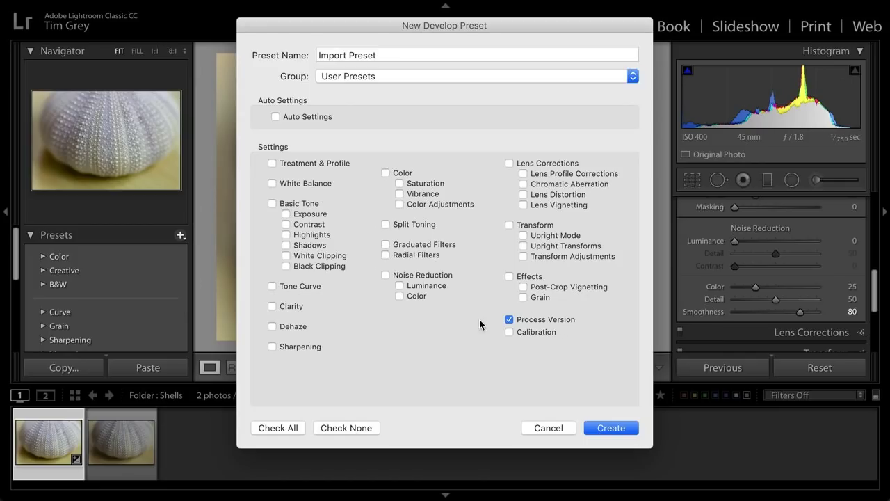
- Create the Import Preset with Auto Settings, Lens Profile Corrections and Chromatic Aberration included
click(277, 117)
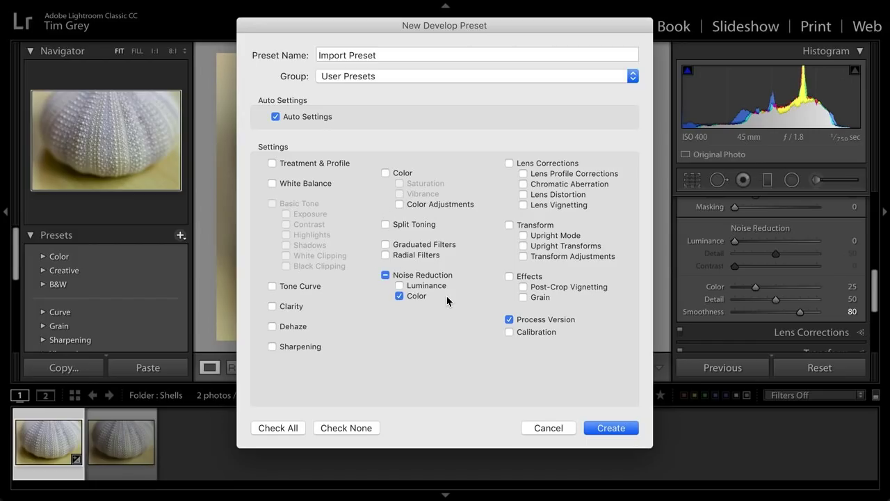
click(523, 174)
click(523, 184)
click(615, 428)
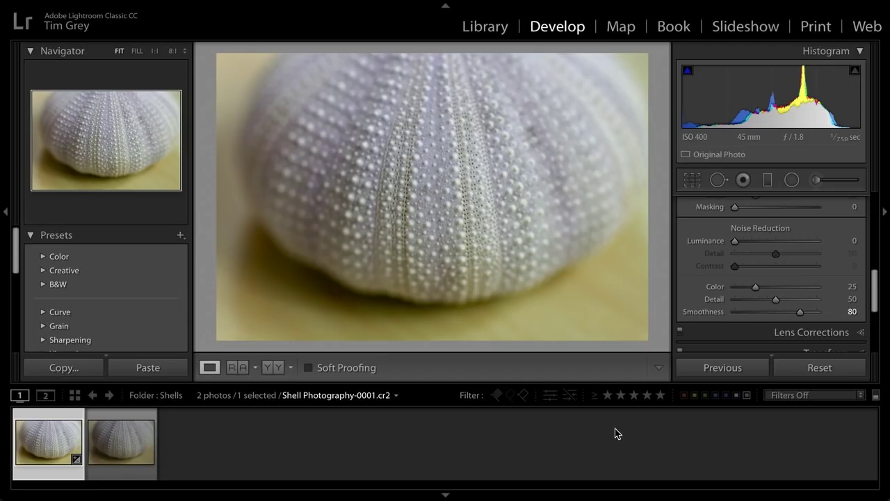
- Return to the Library module and start a new photo import
click(491, 26)
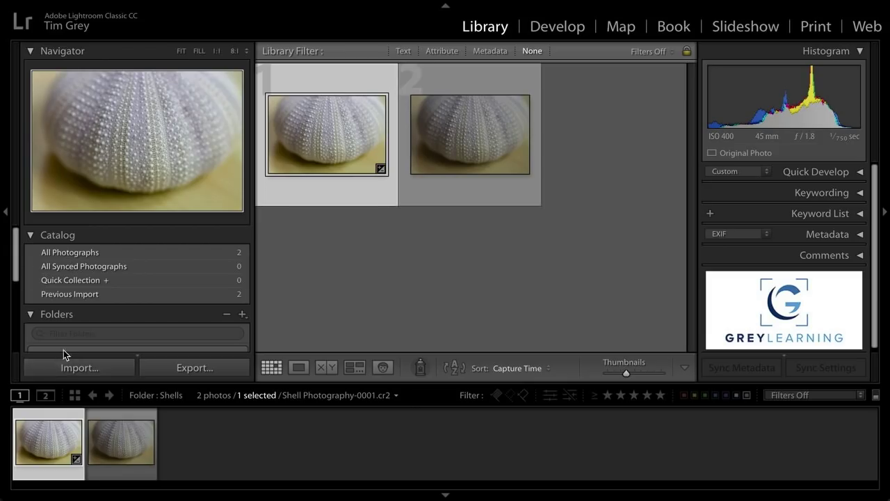
click(103, 371)
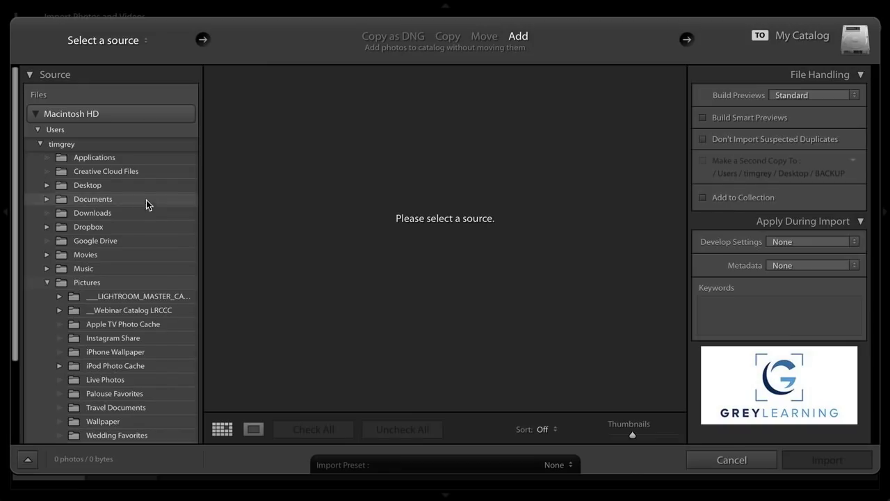
- Set the import source to the IMPORT Batch 1 folder on the Desktop
click(121, 45)
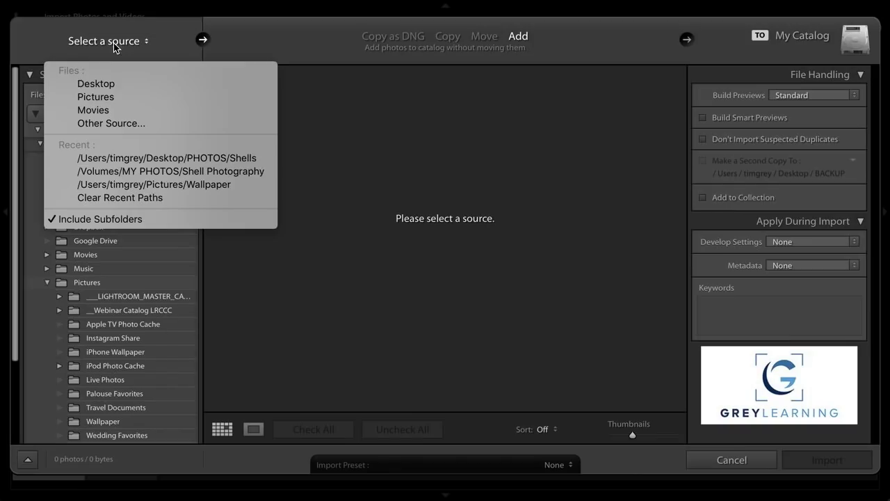
click(105, 84)
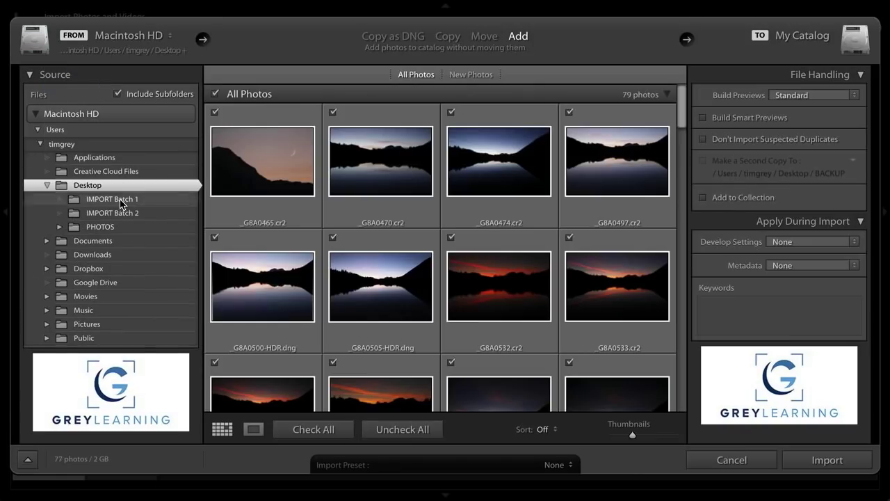
click(119, 199)
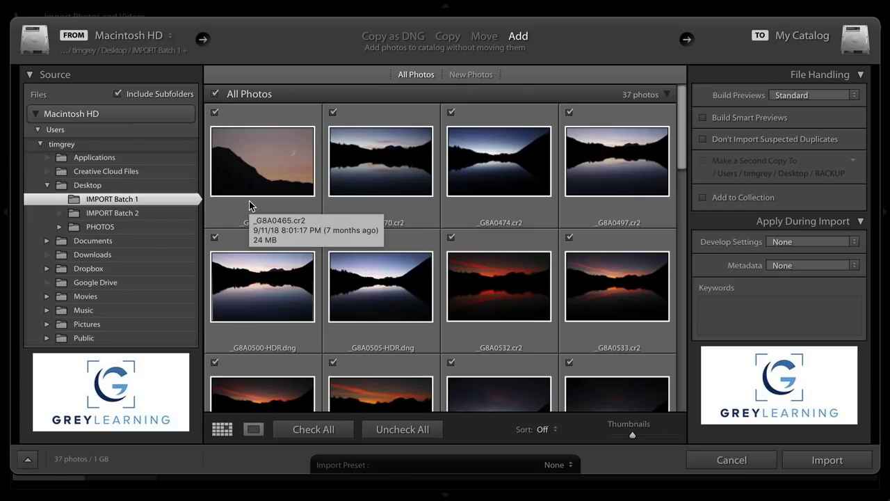
- Switch the import to Copy, with Desktop > PHOTOS as the destination folder
click(448, 38)
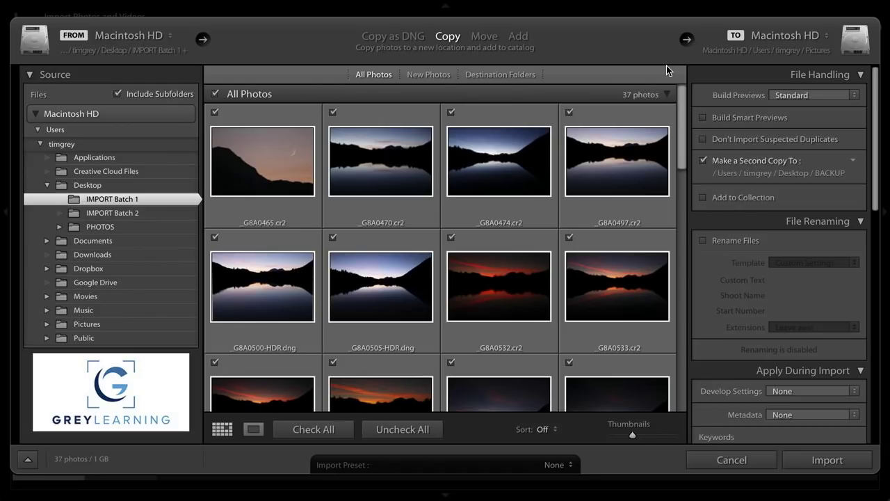
click(782, 48)
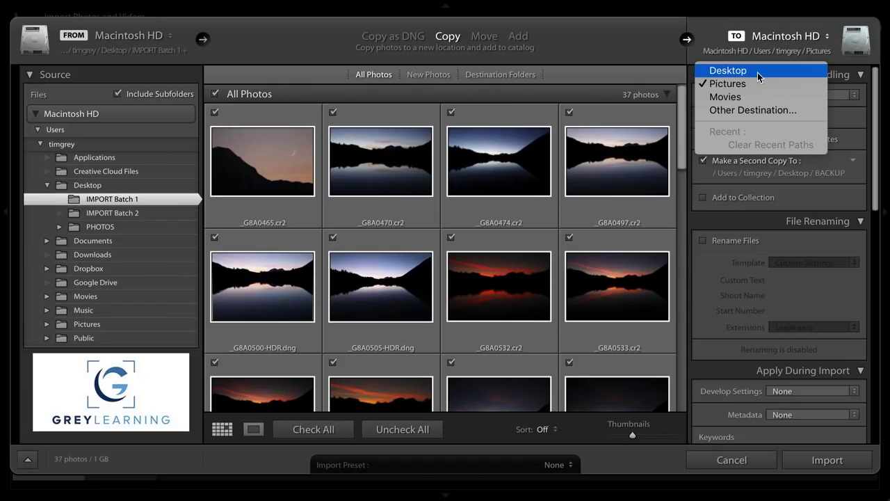
click(757, 110)
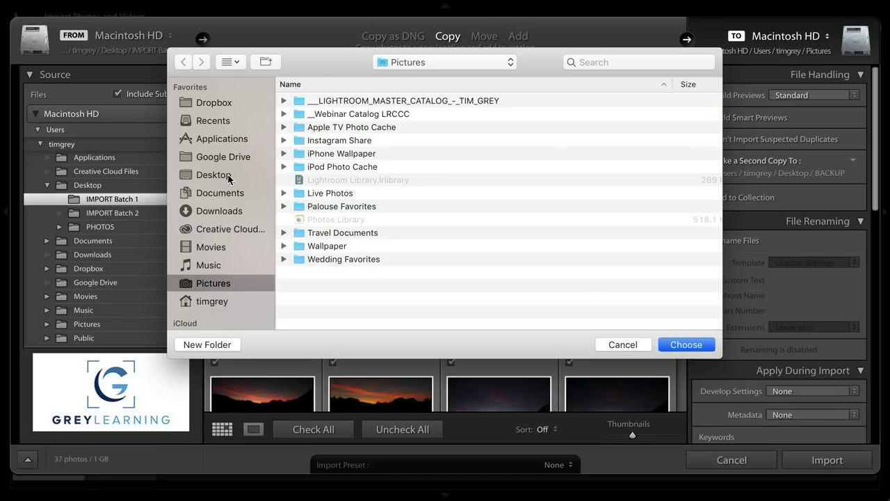
click(219, 176)
click(324, 127)
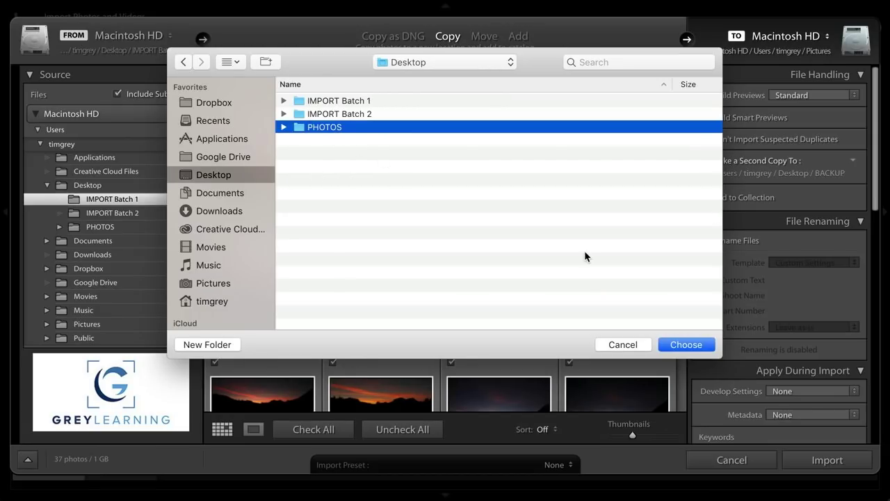
click(689, 346)
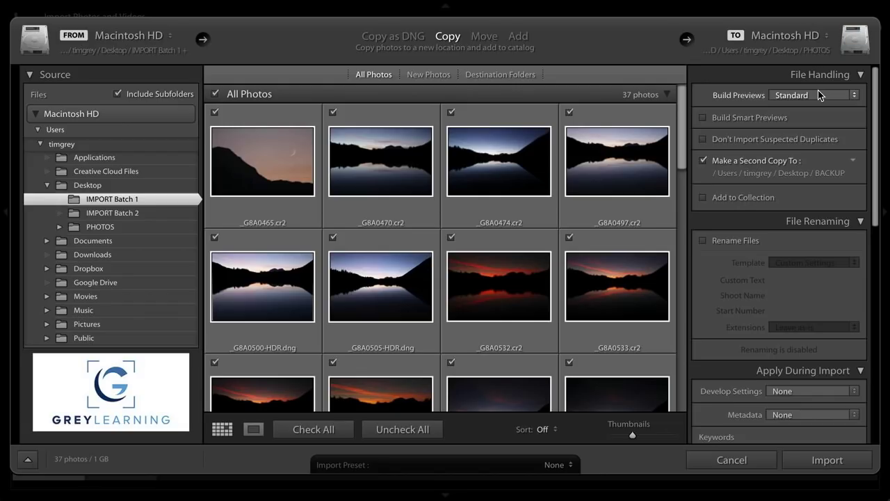
- Enable Don't Import Suspected Duplicates in the File Handling panel
click(735, 138)
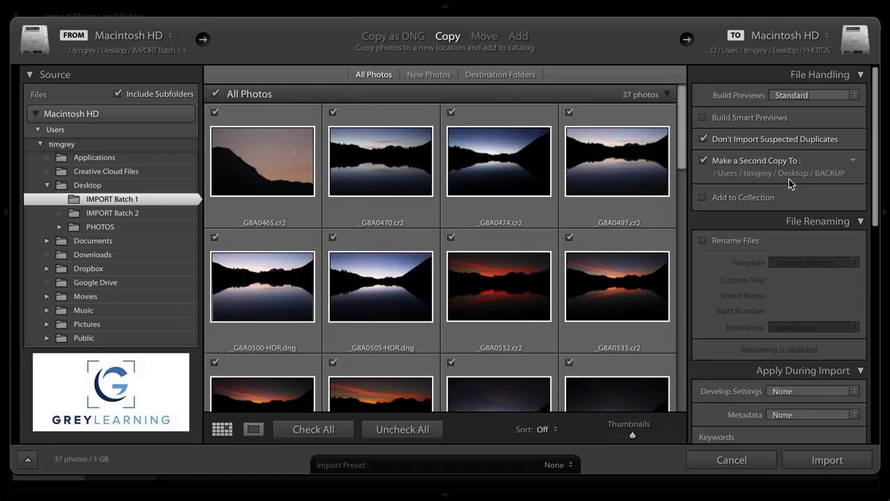
scroll(795, 197, down, 2)
scroll(792, 199, down, 6)
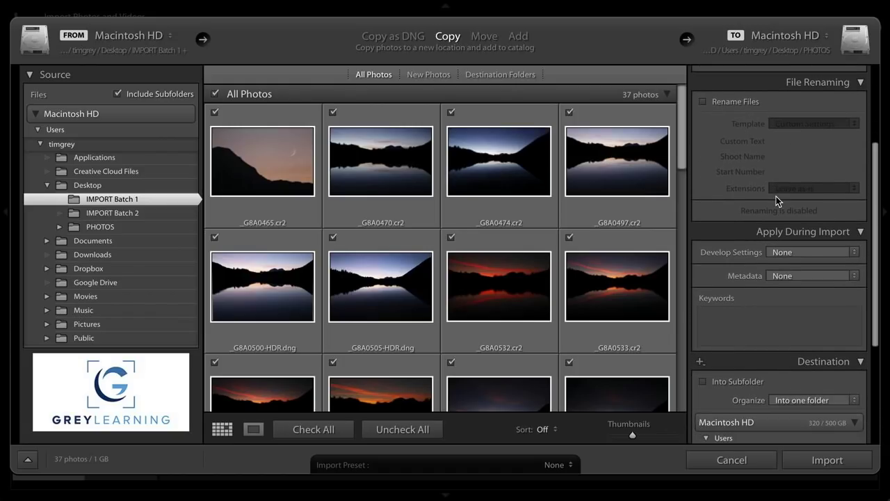
- Apply Develop Settings 'Import Preset' and Metadata 'Tim Grey Import' during import
click(798, 254)
mouse_move(801, 356)
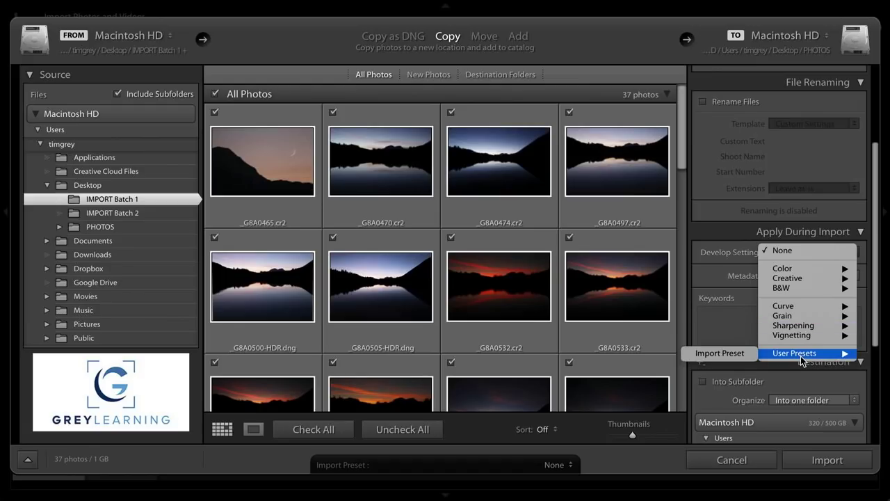
click(716, 353)
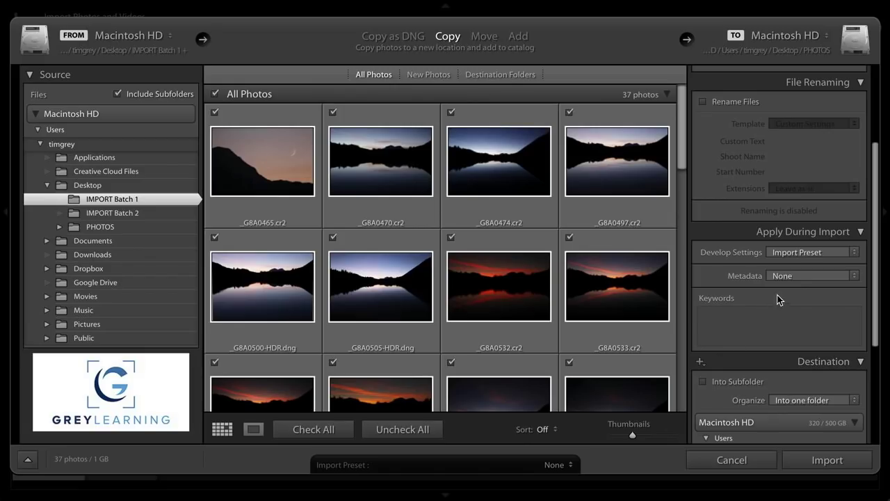
click(795, 276)
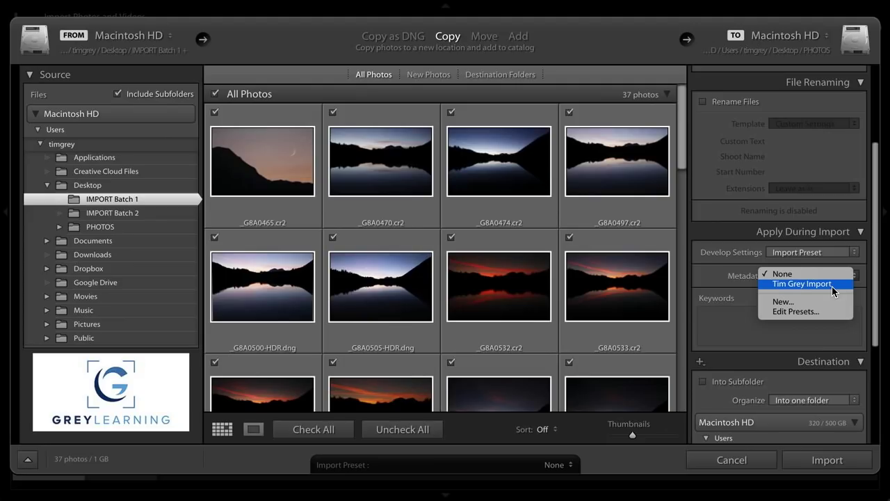
click(832, 286)
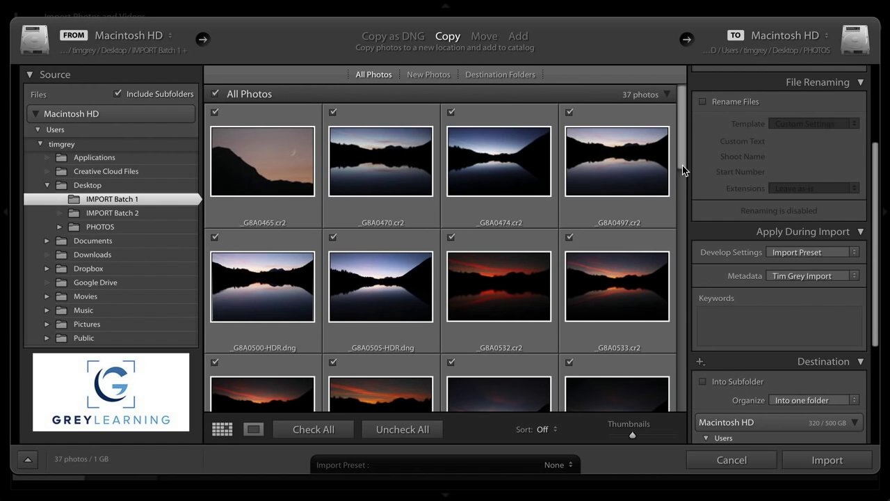
- Add the keywords 'Austria, Europe' and turn on Into Subfolder for the destination
drag(682, 148, 685, 127)
click(735, 313)
text(Austria)
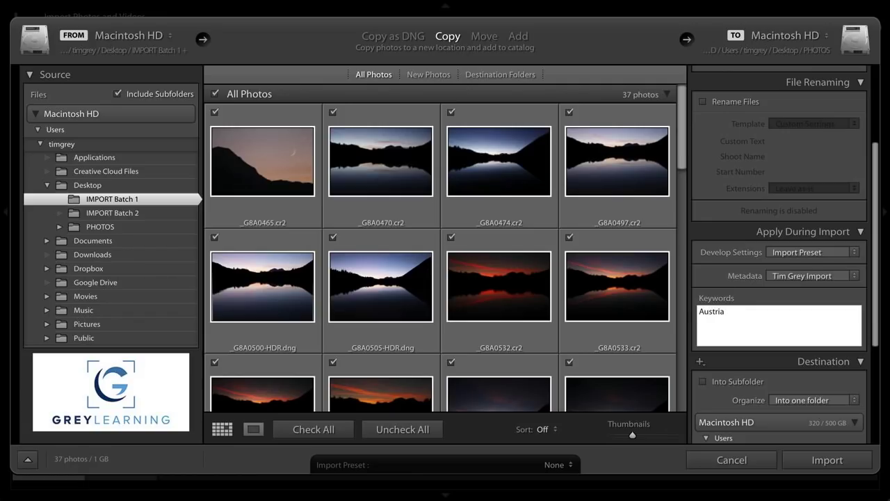
text(, Europe)
key(Return)
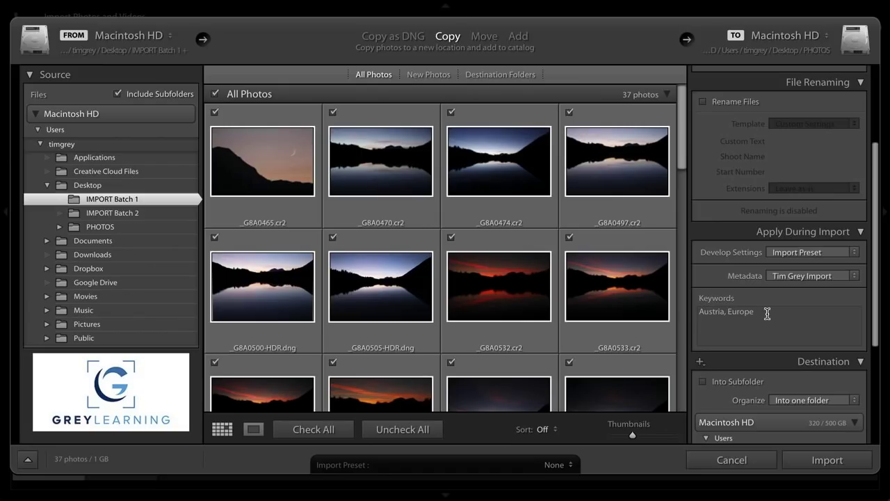
scroll(727, 309, down, 3)
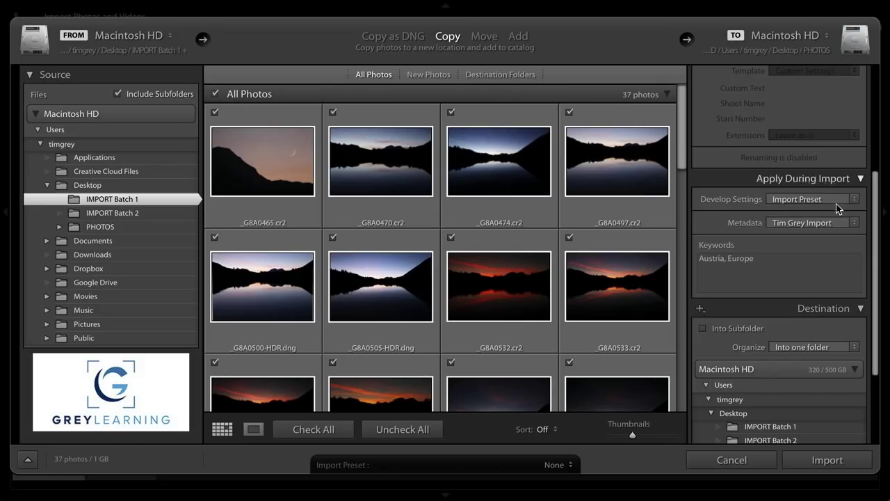
click(742, 331)
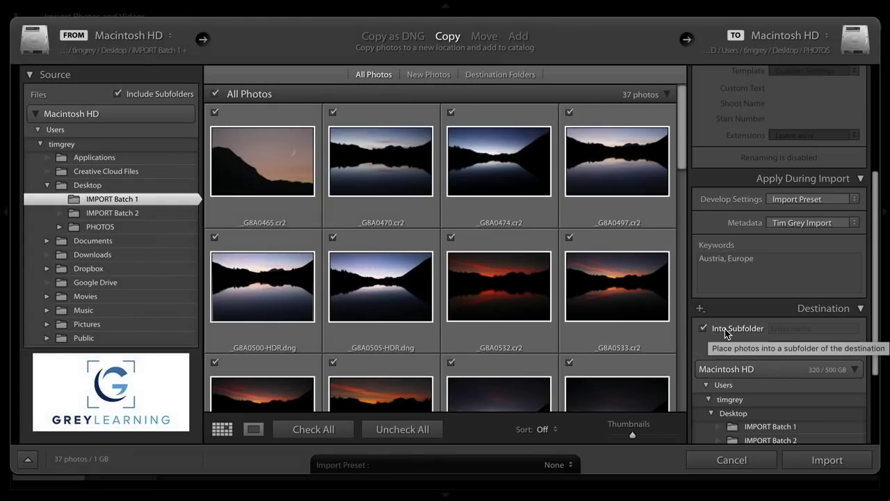
- Name the destination subfolder 'Austria 2018' and leave Organize on Into one folder
click(790, 329)
text(Austria)
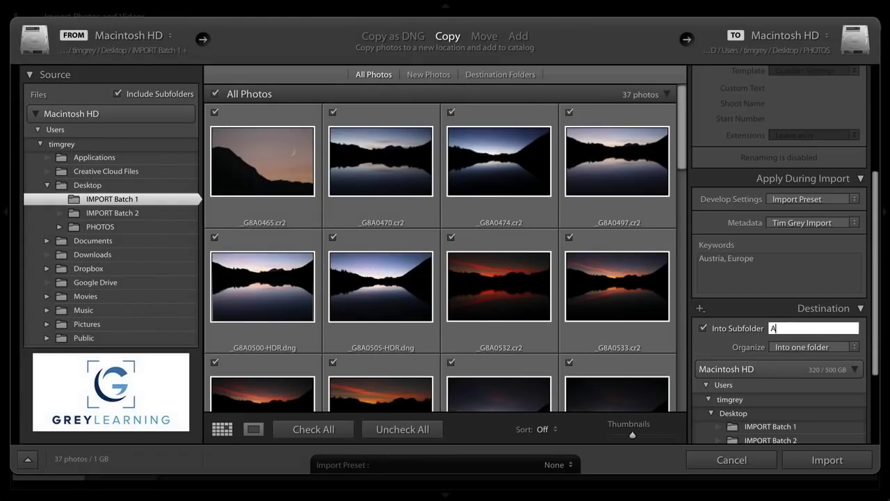
text( 2018)
click(812, 347)
click(816, 344)
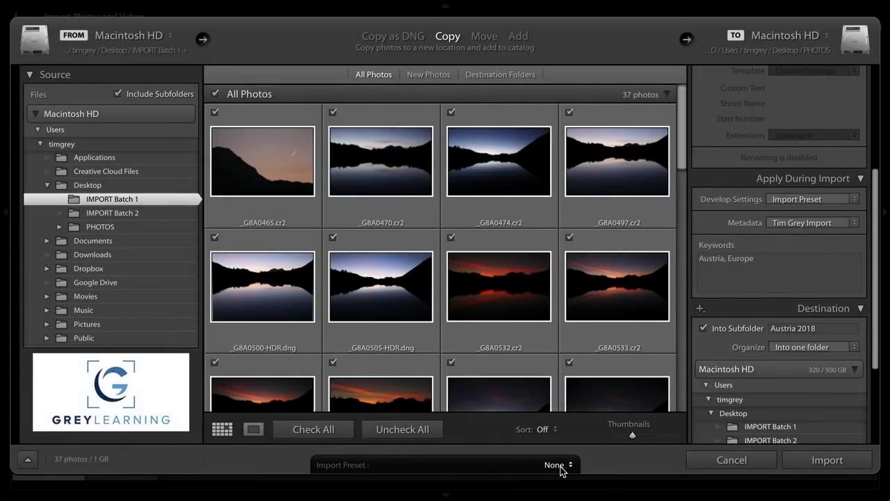
- Save the current import settings as a new preset, entering the name 'Tim Grey Import'
click(562, 471)
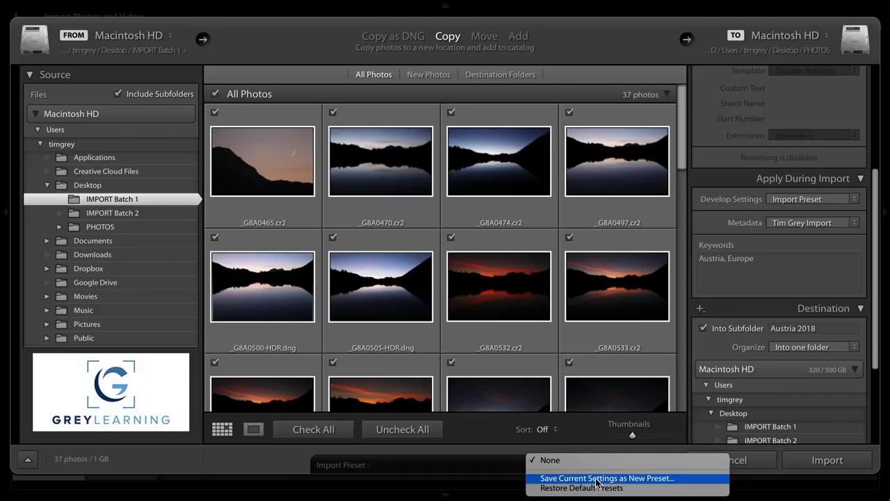
click(646, 480)
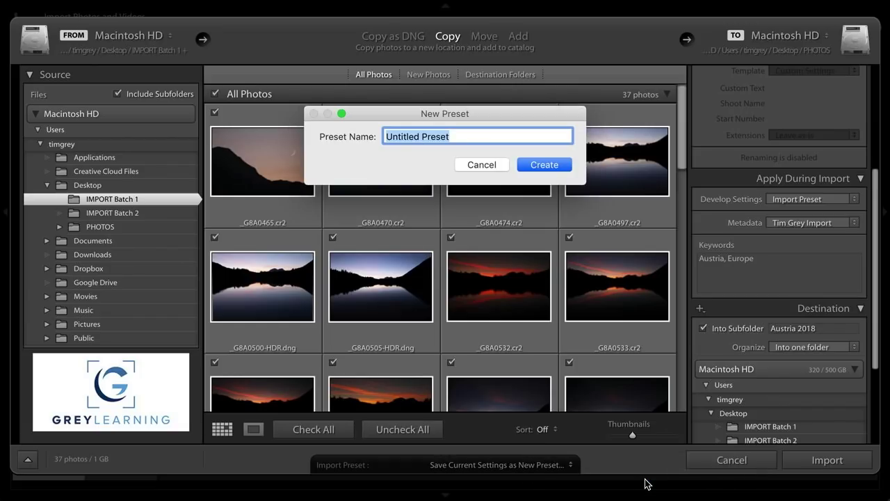
text(Tim Grey Import)
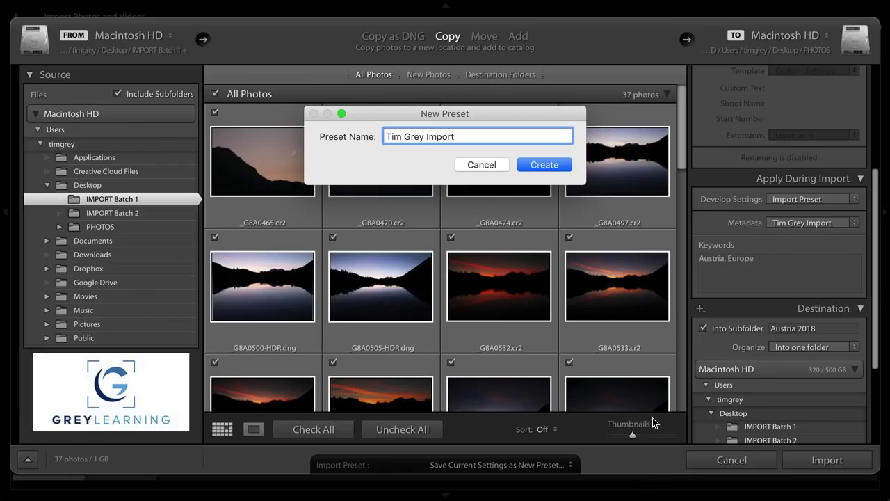
- Confirm creation of the 'Tim Grey Import' preset in the New Preset dialog
click(542, 166)
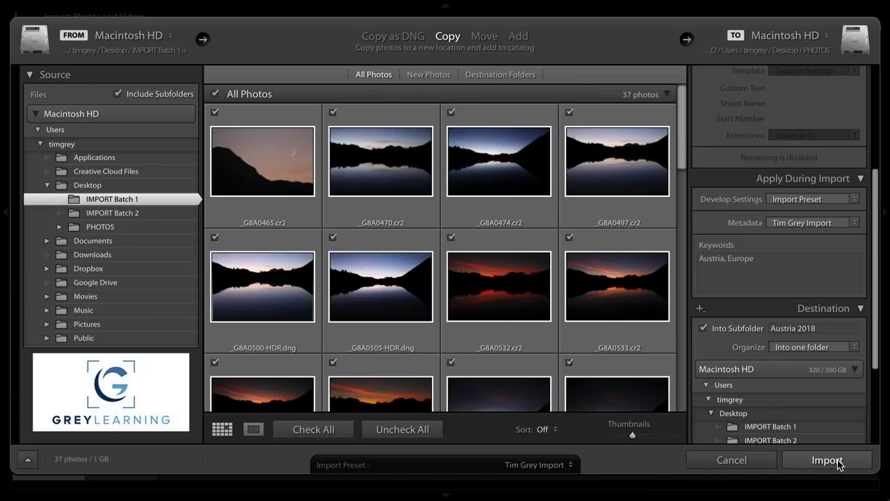
- Start importing the 37 checked photos into PHOTOS/Austria 2018 with the Tim Grey Import preset
click(839, 462)
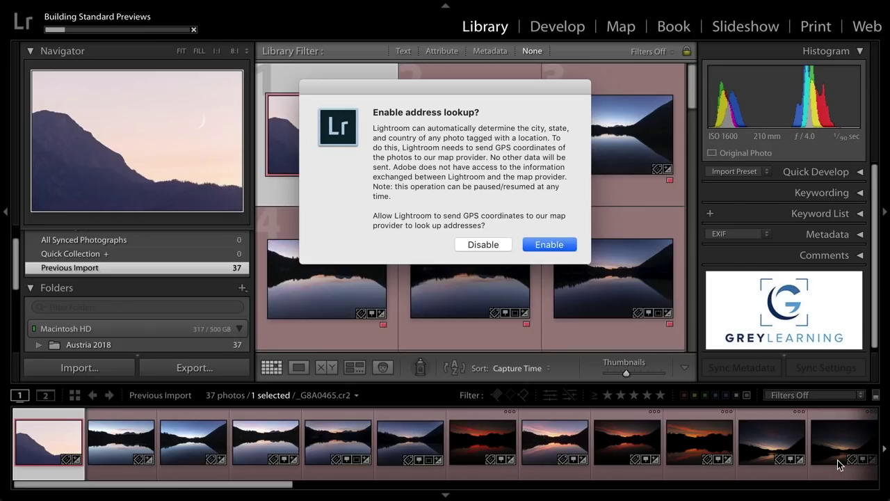
- Enable address lookup, check preview-building progress, and open the first mountain-and-moon photo in Loupe view
click(556, 245)
click(57, 22)
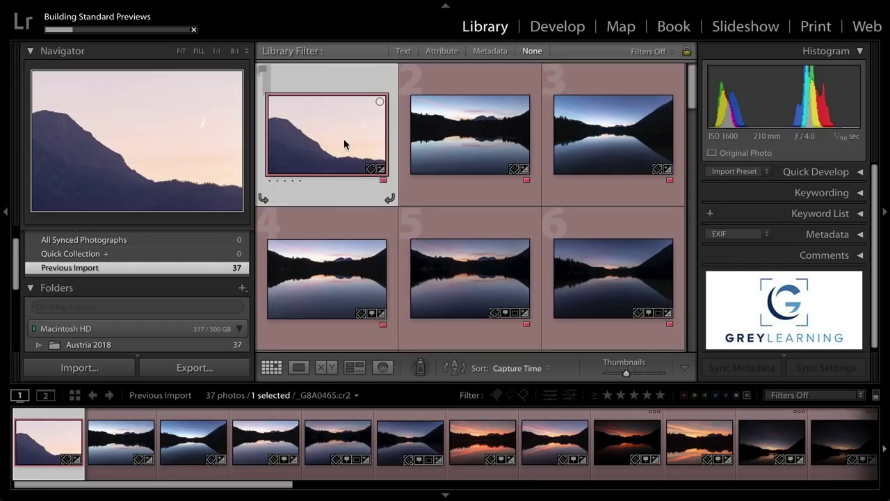
double_click(343, 139)
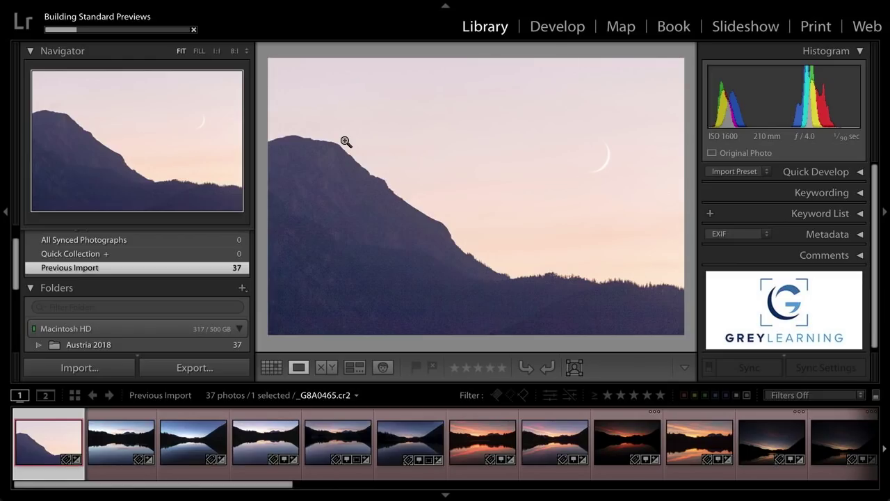
- In Develop, apply Auto tone to the mountain-and-moon photo and lower Exposure to +0.20
click(561, 28)
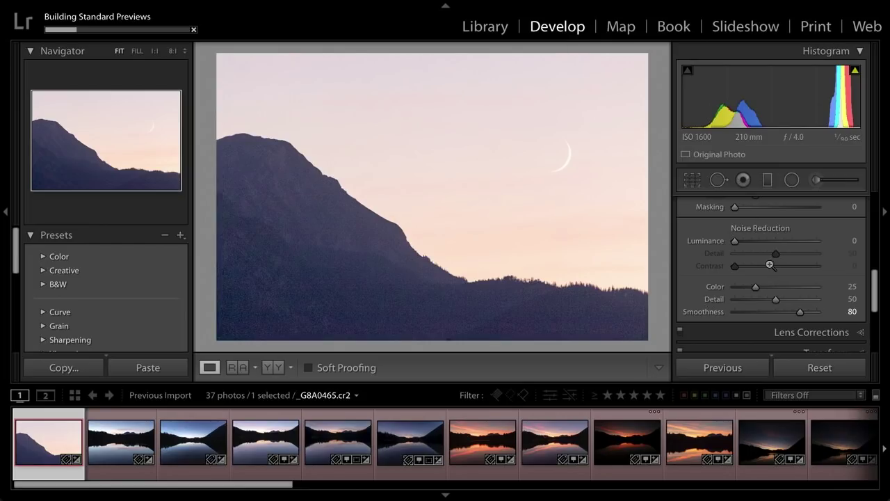
scroll(766, 261, up, 5)
click(837, 205)
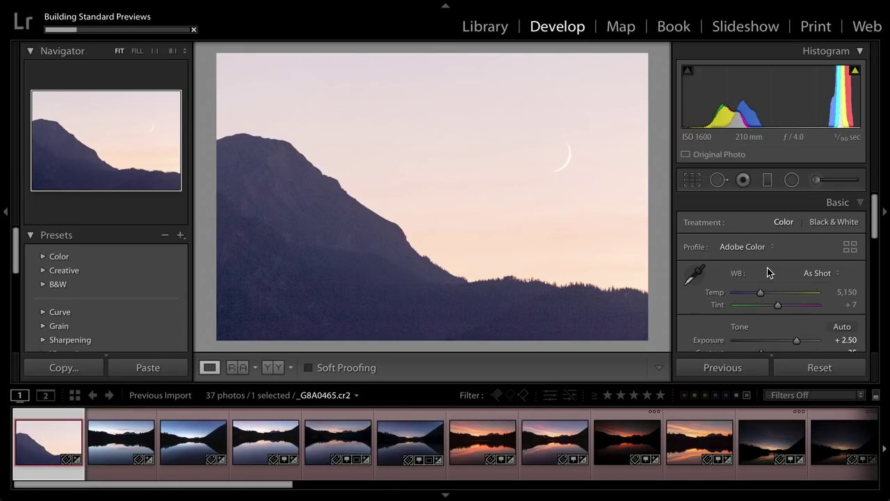
click(836, 55)
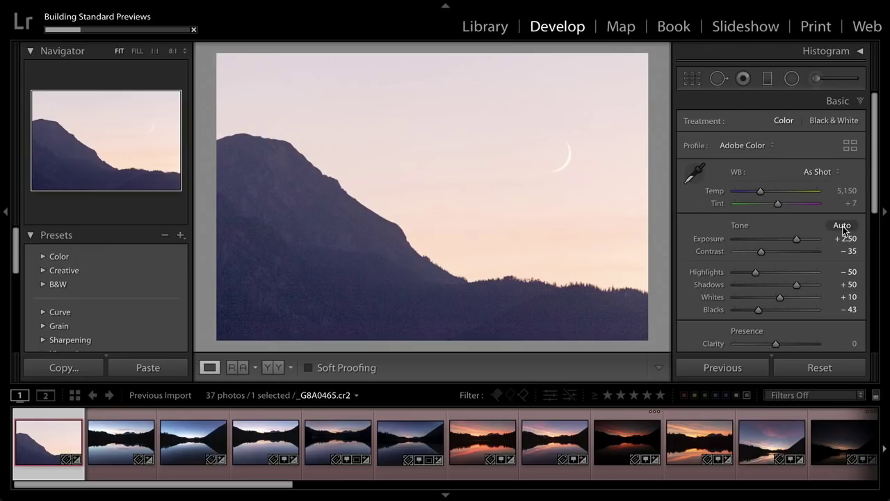
click(842, 226)
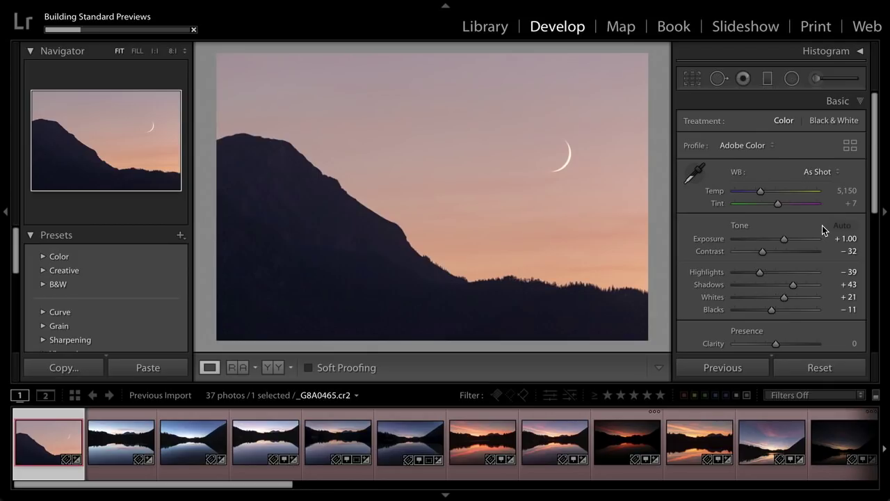
drag(786, 240, 779, 239)
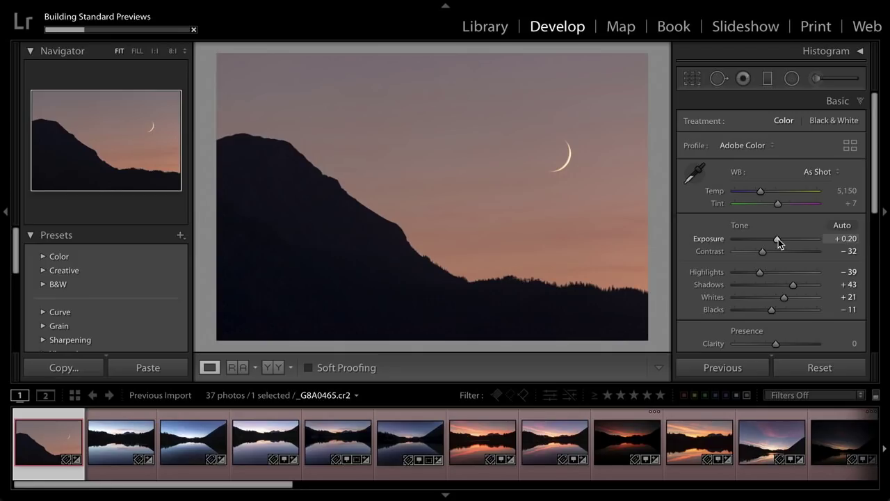
- Back in Library, show the EXIF and IPTC metadata set, including camera model, artist and creator
click(489, 29)
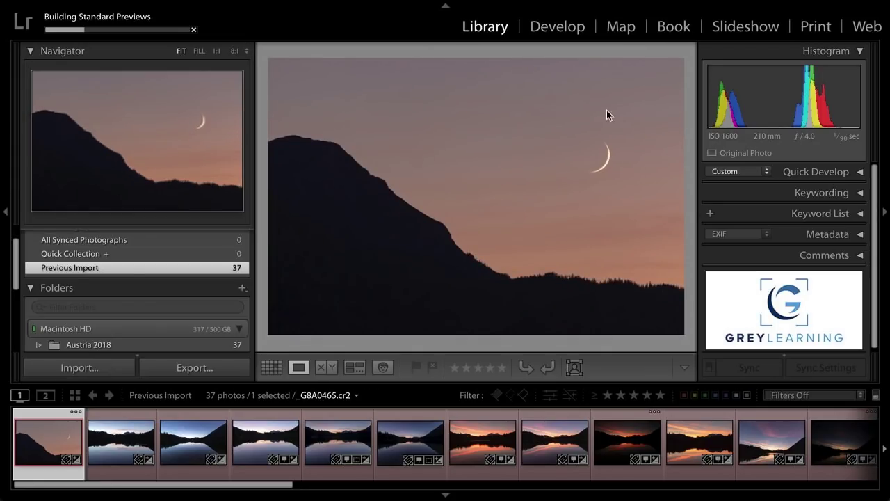
click(829, 236)
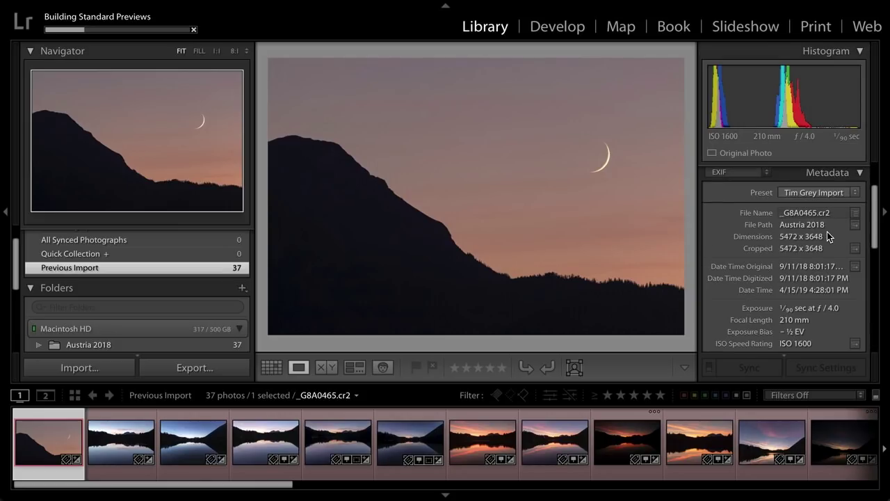
mouse_move(876, 213)
mouse_down()
mouse_move(877, 224)
mouse_move(876, 207)
mouse_up()
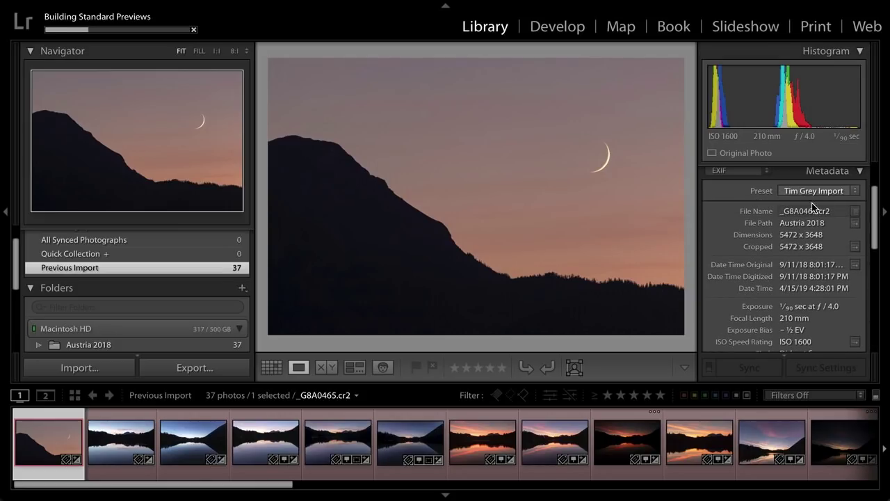
scroll(832, 202, up, 1)
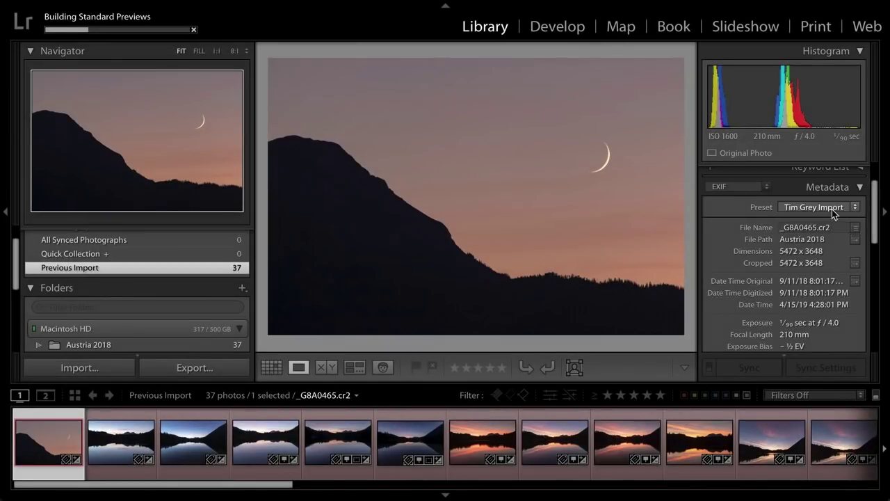
click(765, 188)
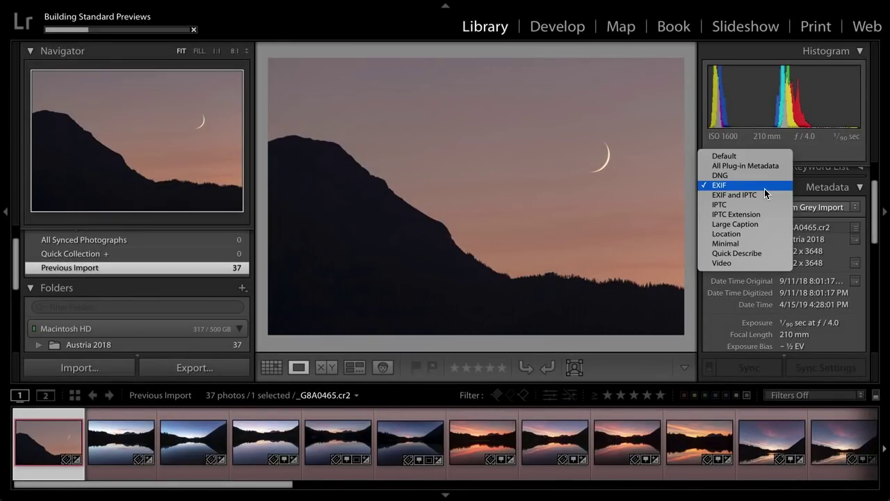
key(Escape)
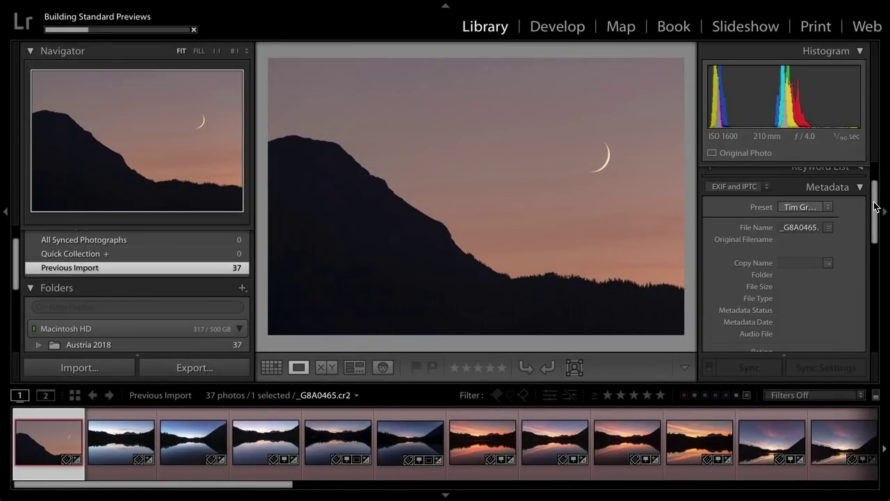
drag(875, 203, 874, 268)
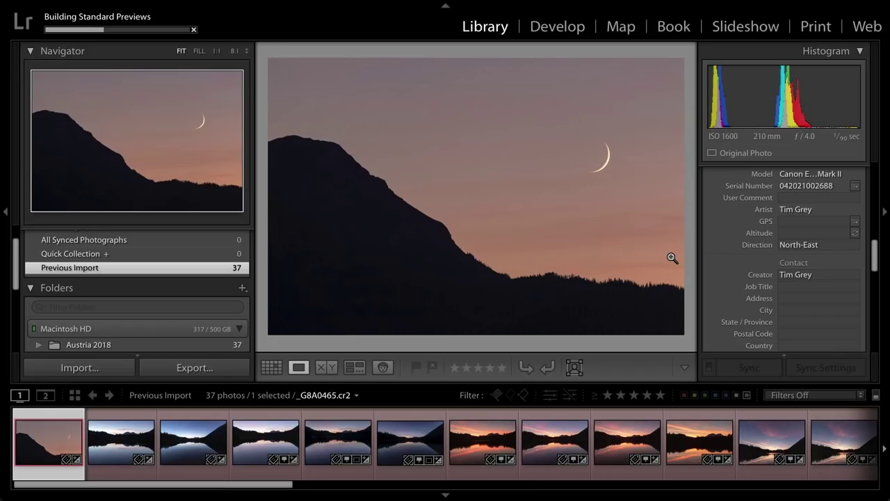
- Select the _G8A0576-HDR.dng lake photo in the filmstrip and switch to Grid view
drag(258, 486, 481, 487)
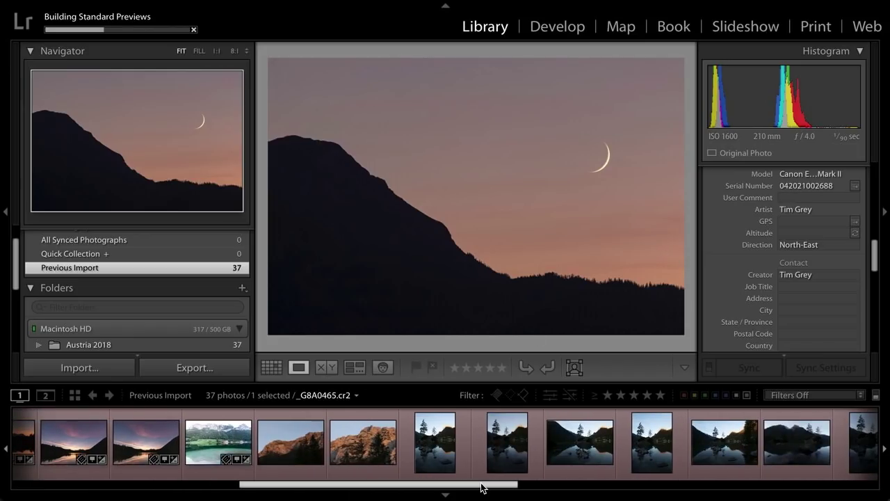
click(429, 440)
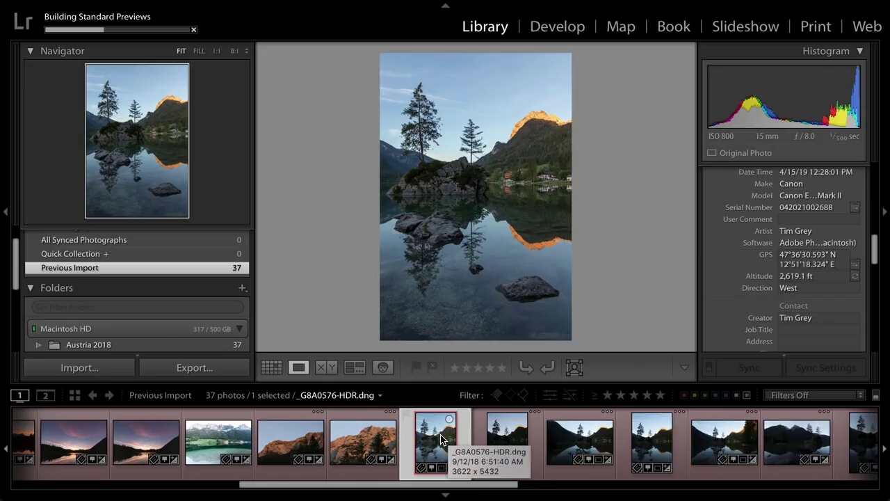
key(g)
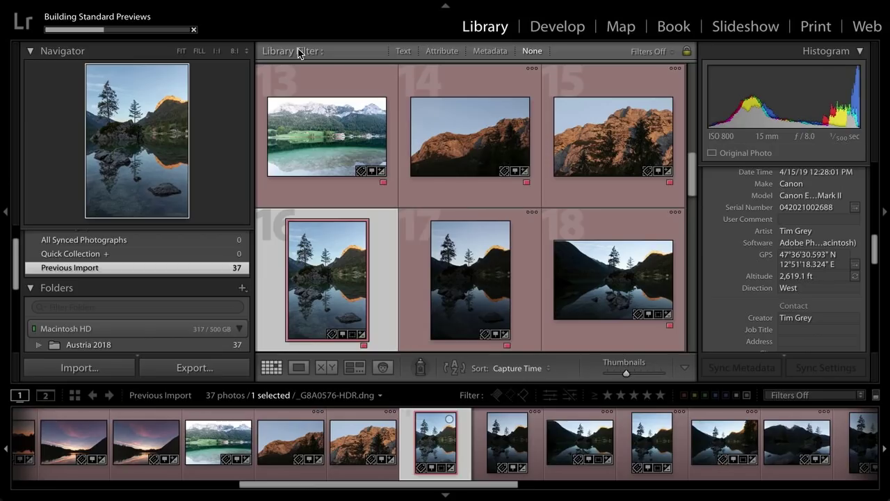
- Browse the Attribute and Metadata filters, set filters to None, then open _G8A0576-HDR large
click(442, 54)
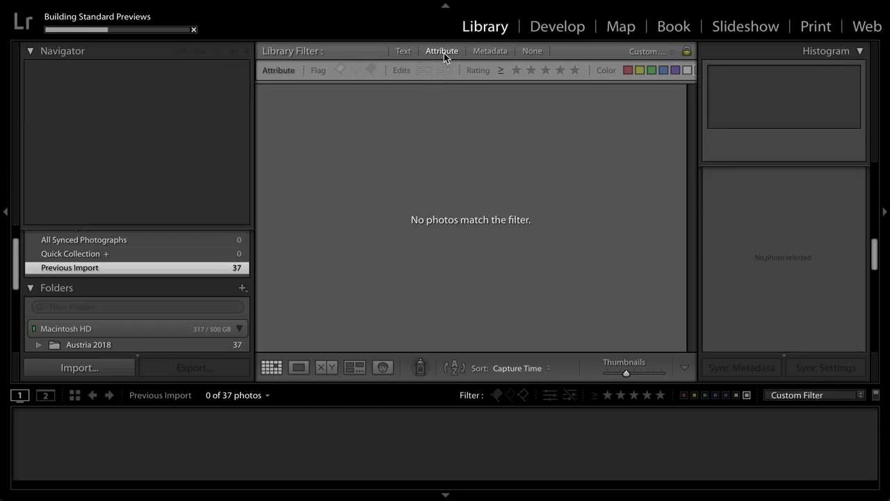
click(444, 53)
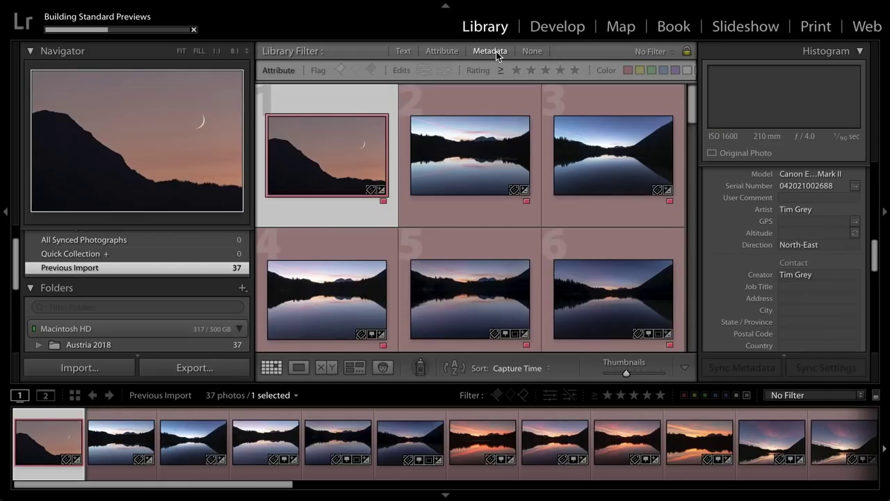
click(492, 51)
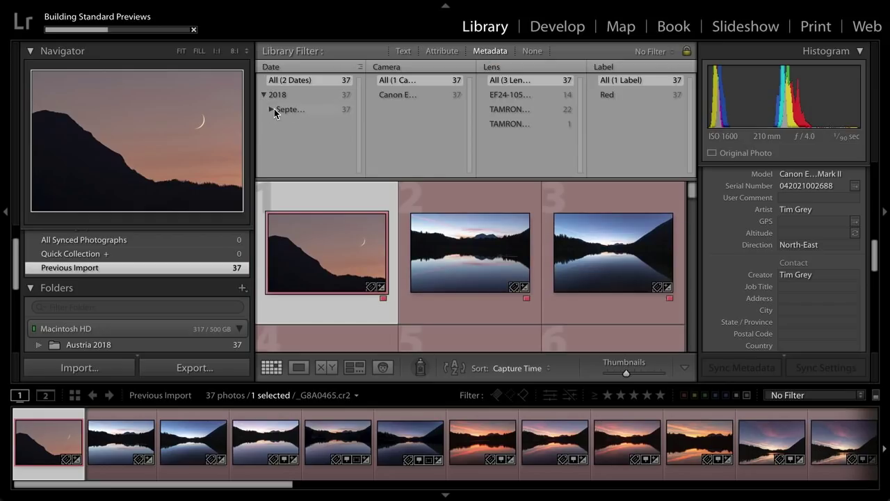
click(270, 109)
click(532, 51)
scroll(640, 449, down, 5)
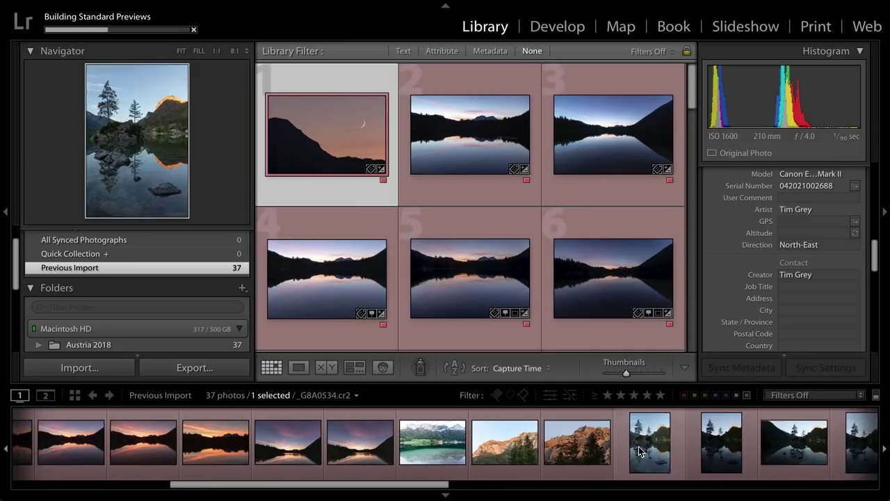
double_click(522, 443)
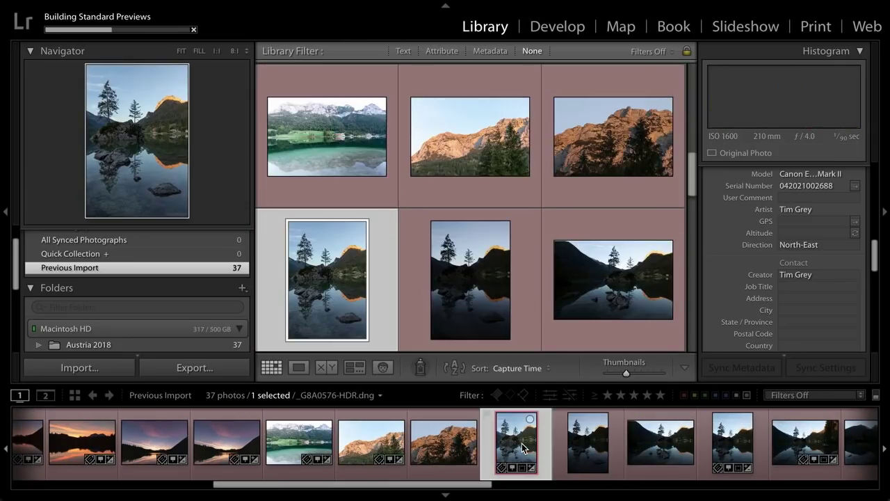
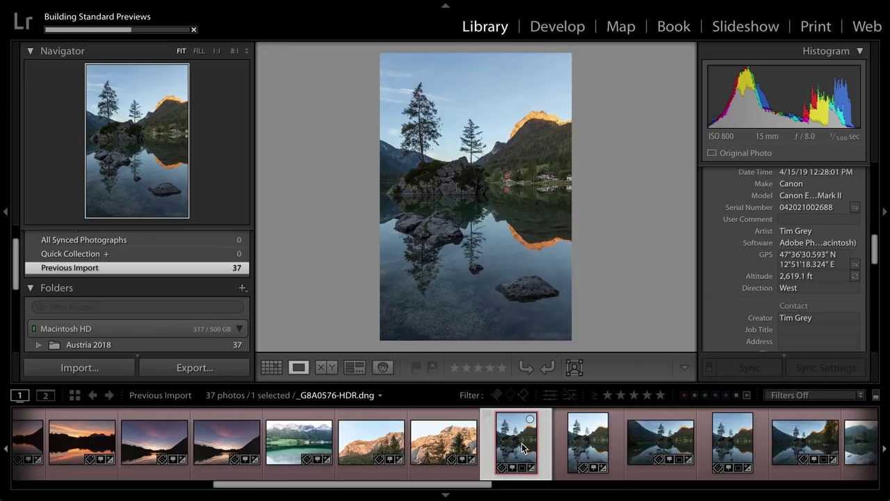
- Rate the best lake-reflection photos one star, including _G8A0614.cr2 and _G8A0606-HDR.dng
key(Right)
key(Left)
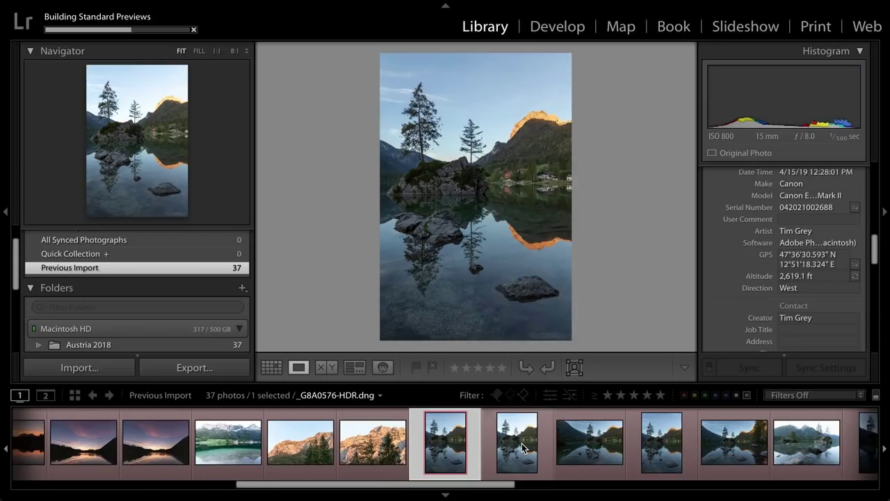
key(1)
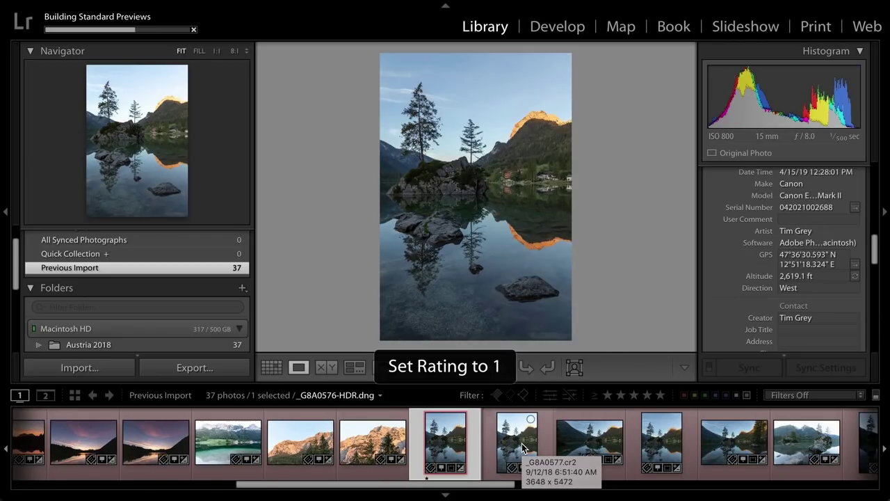
key(Right)
key(Right)
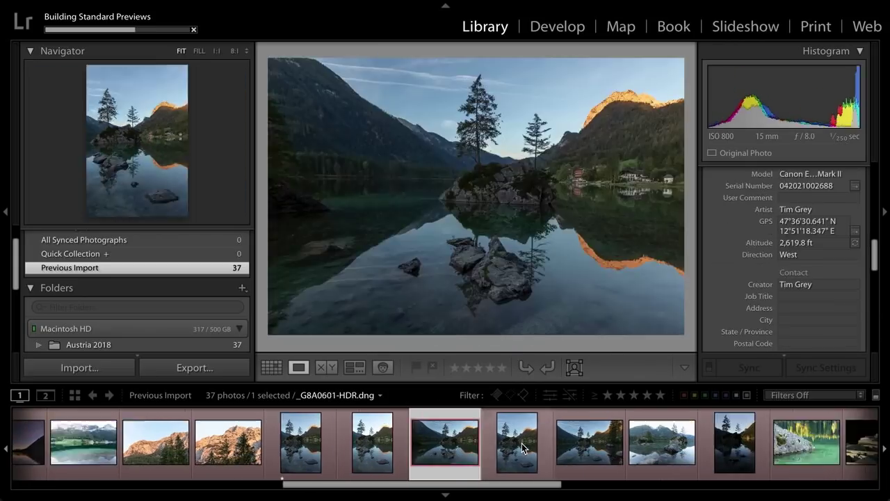
key(1)
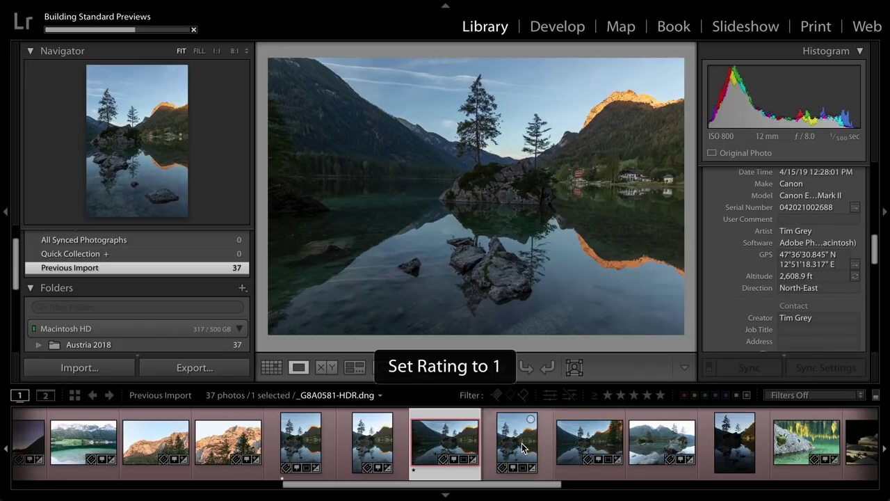
key(Right)
key(Right)
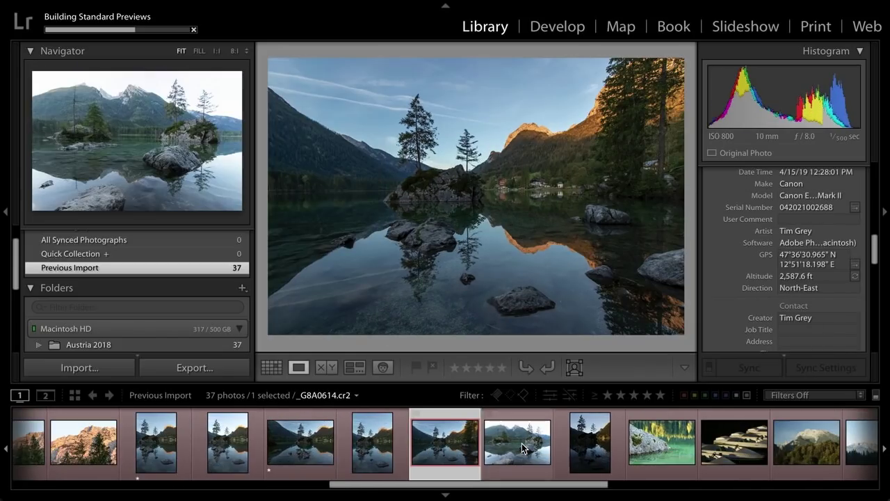
key(Right)
key(Right)
key(Right)
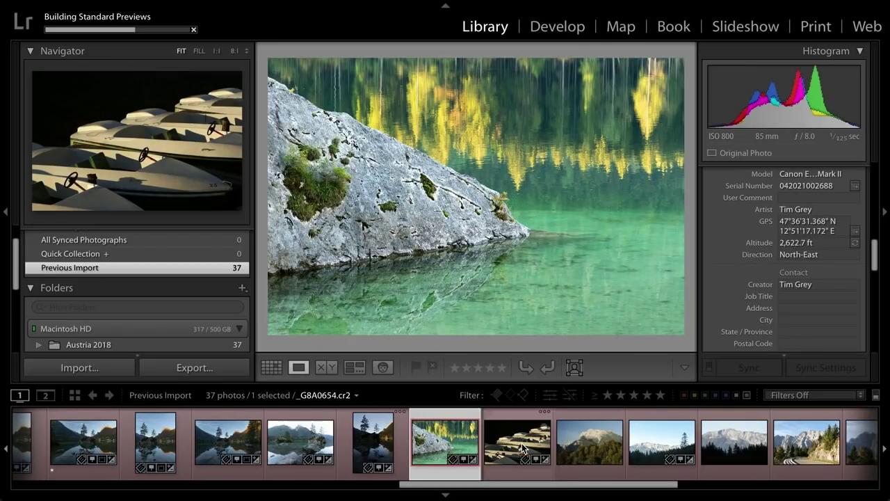
key(1)
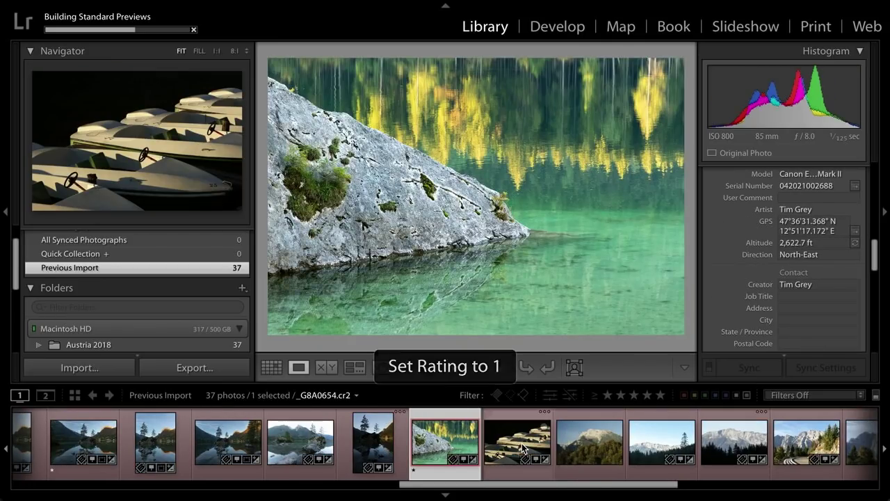
key(Left)
key(Left)
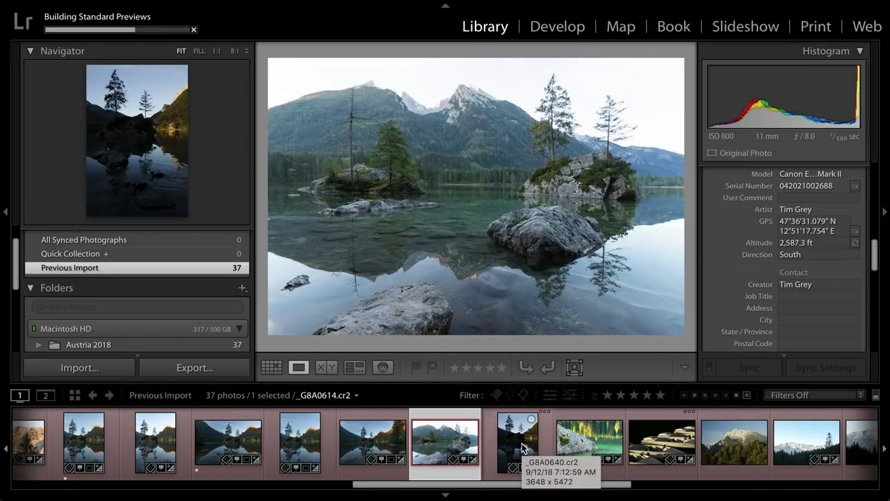
key(1)
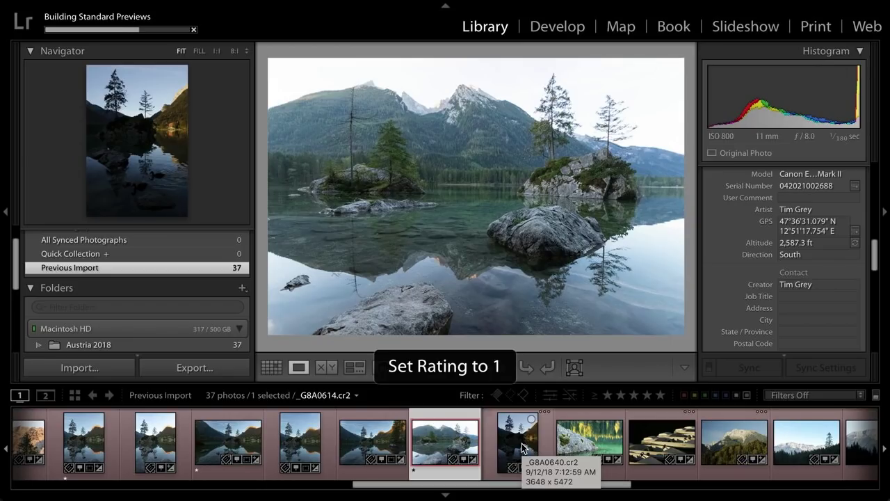
key(Left)
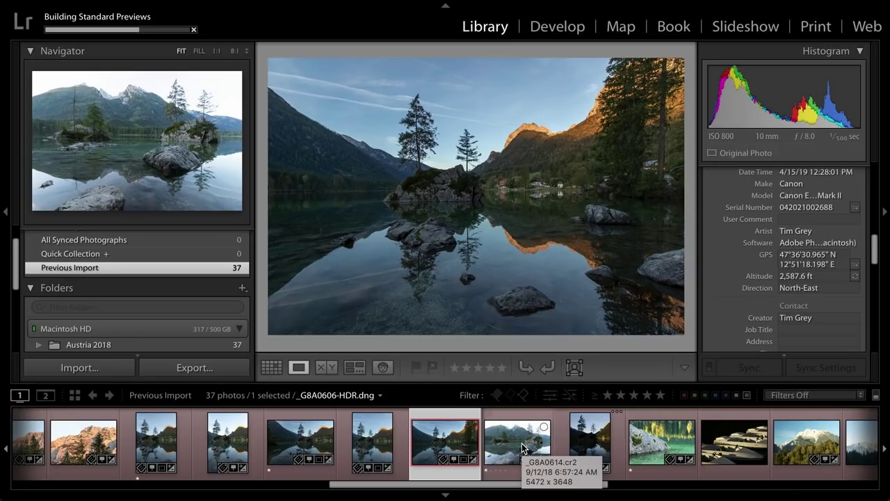
key(1)
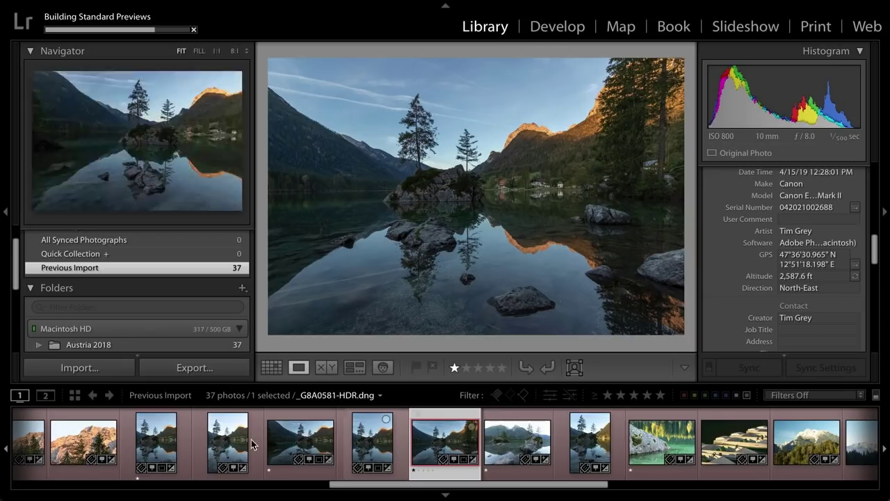
- Select seven consecutive lake photos, from the portrait shot _G8A0576-HDR.dng to the seventh thumbnail
click(157, 442)
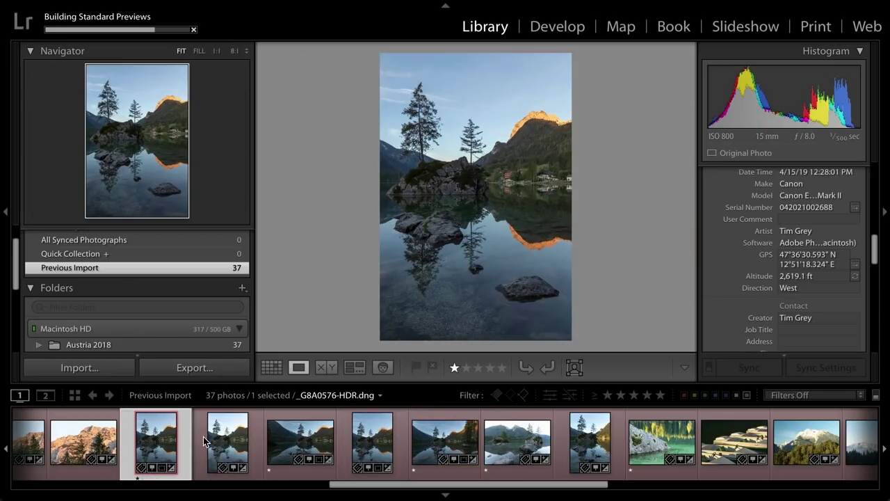
shift+click(588, 451)
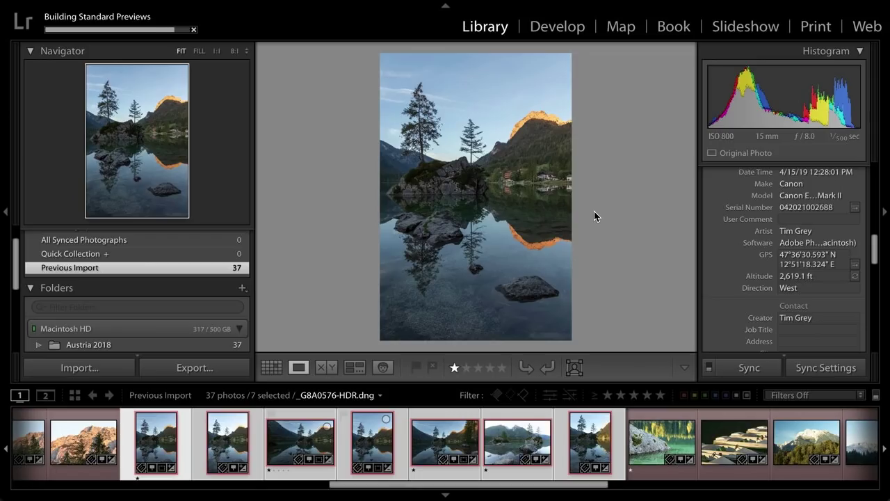
- Switch to Grid view and remove the red label from the seven selected photos
key(g)
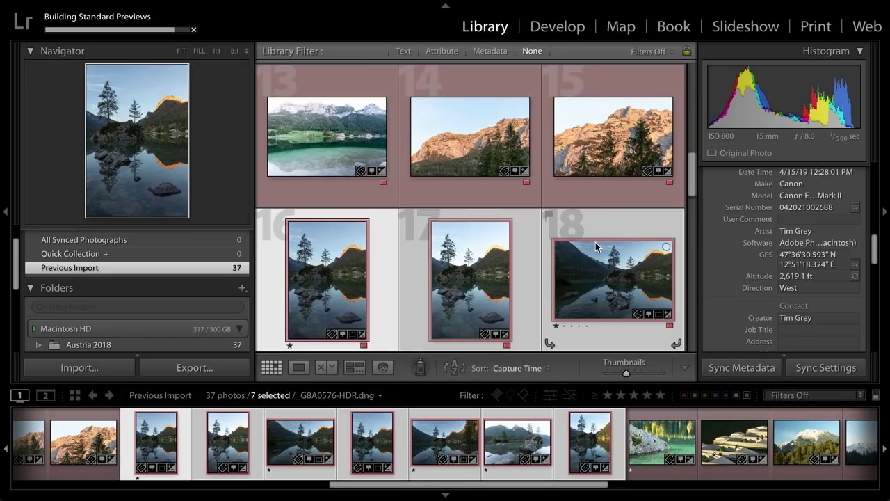
scroll(591, 249, down, 5)
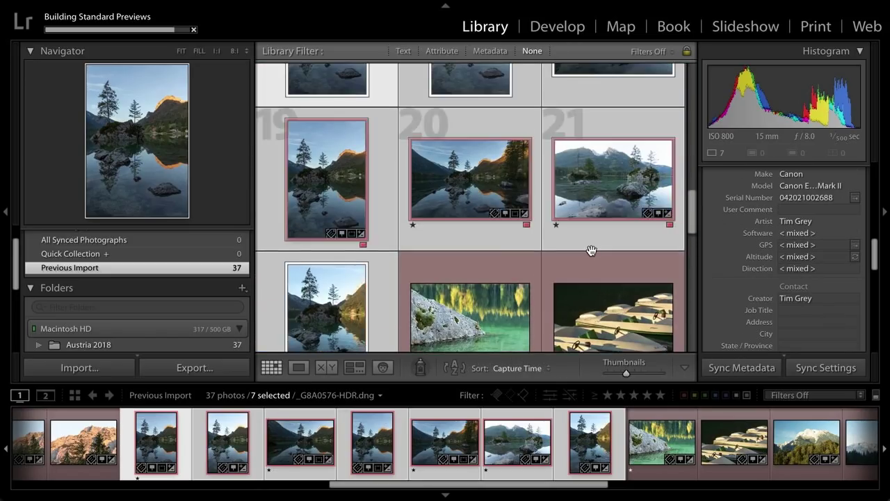
scroll(591, 250, up, 1)
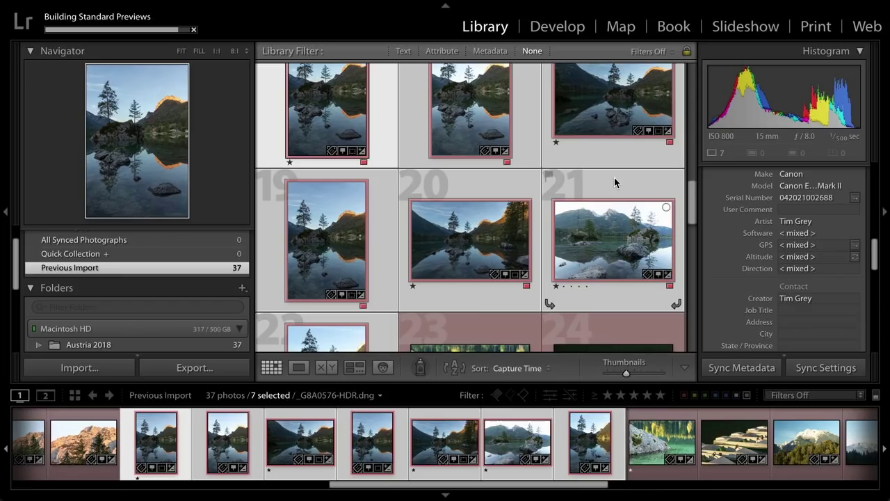
key(6)
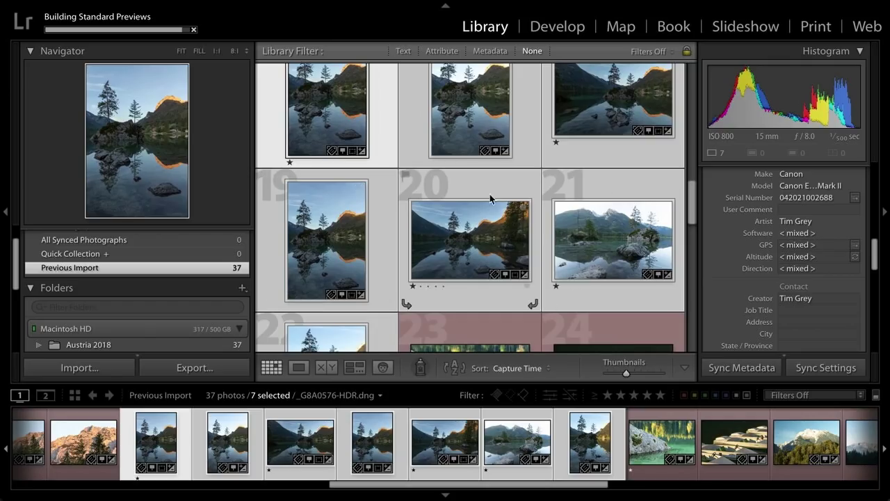
scroll(489, 198, up, 3)
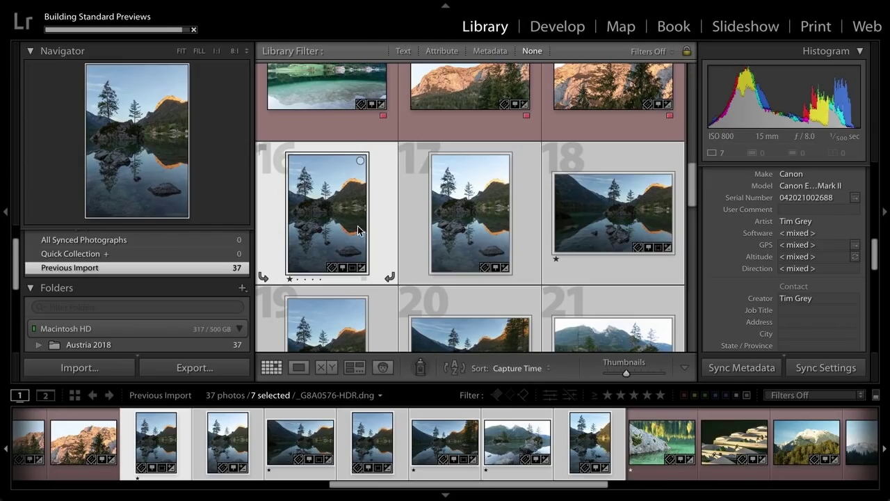
- Select only photo 17, then bring up the Import dialog
click(407, 225)
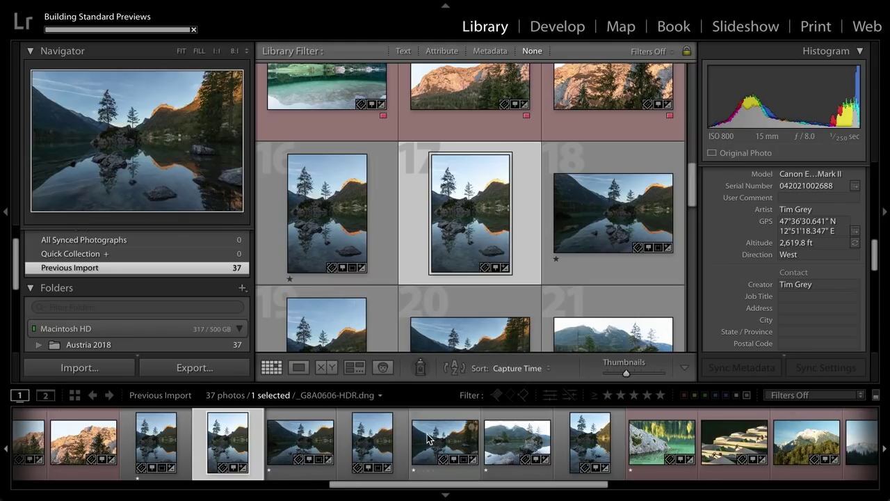
scroll(427, 439, left, 4)
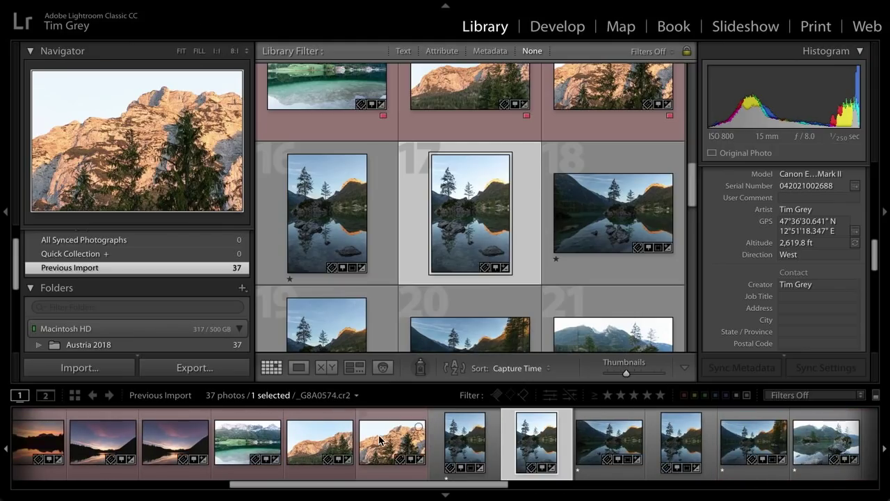
scroll(396, 440, right, 3)
scroll(379, 440, right, 3)
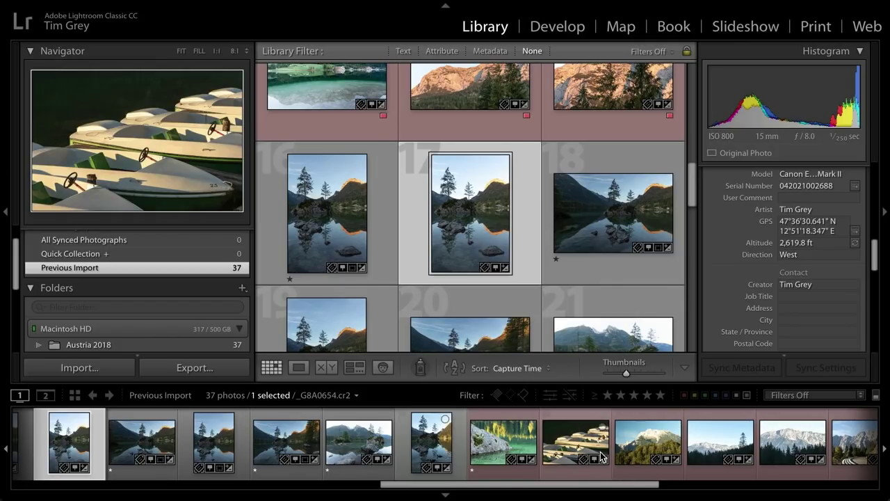
click(97, 373)
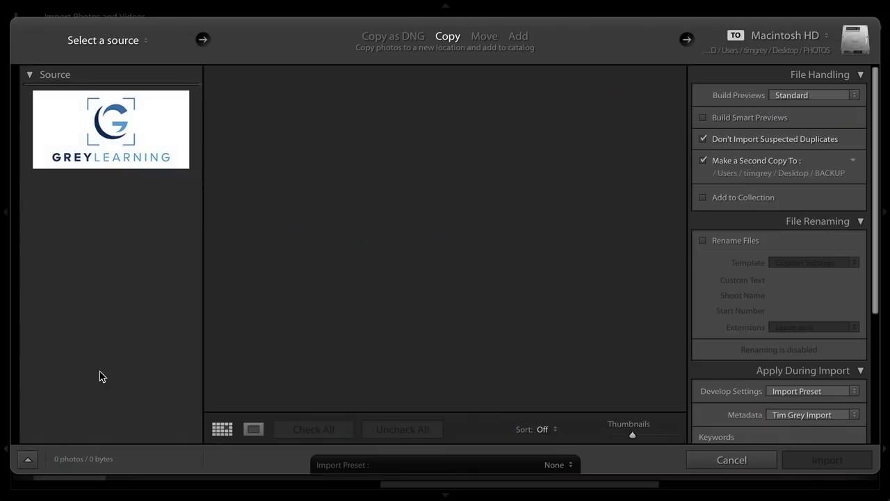
- Apply the Tim Grey Import preset and choose IMPORT Batch 2 as the source folder
click(555, 466)
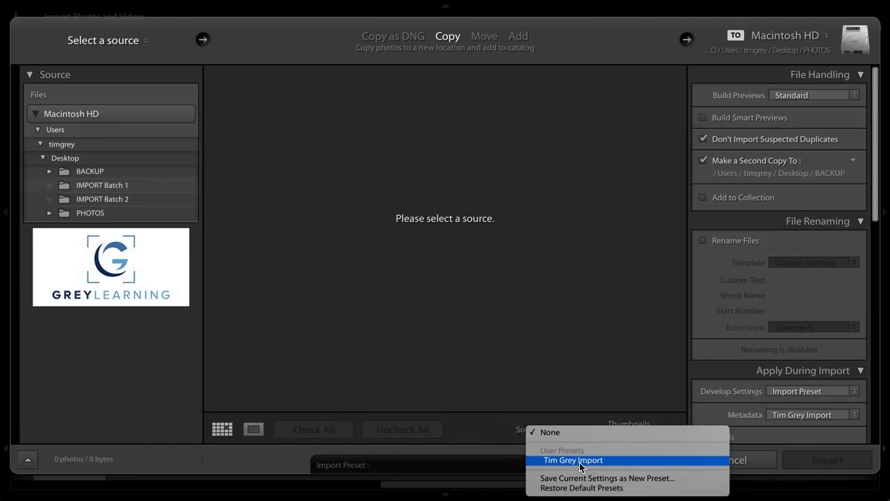
click(622, 463)
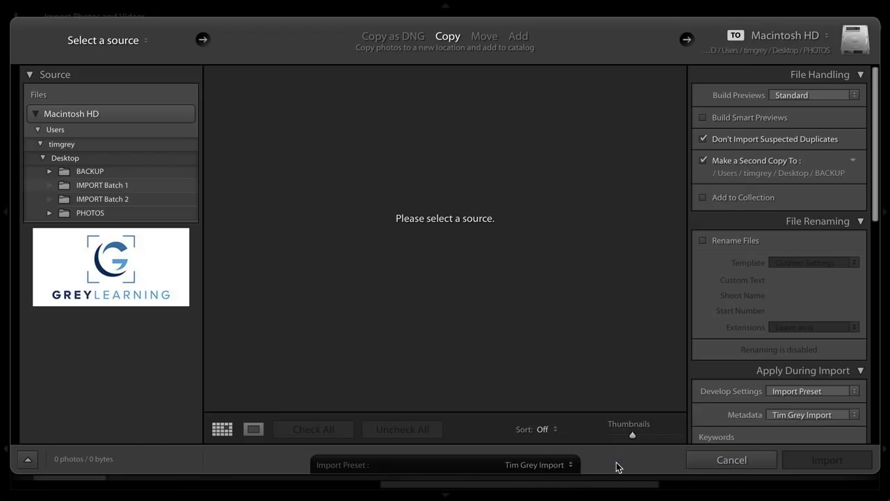
click(102, 199)
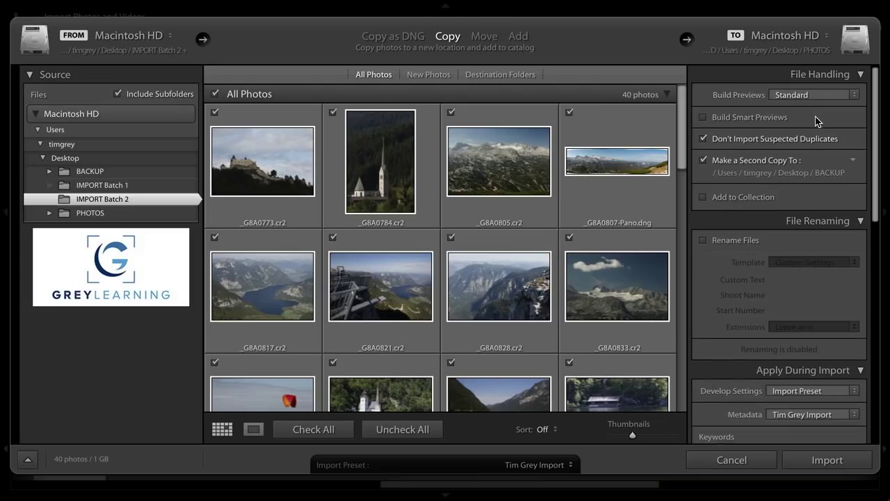
- Review keywords and destination, then import the 40 checked photos into Austria 2018
scroll(818, 121, down, 2)
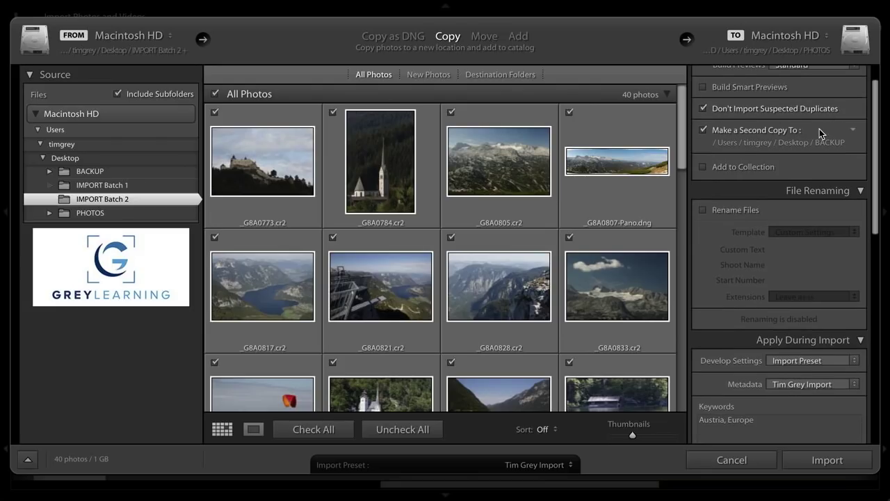
scroll(814, 138, down, 8)
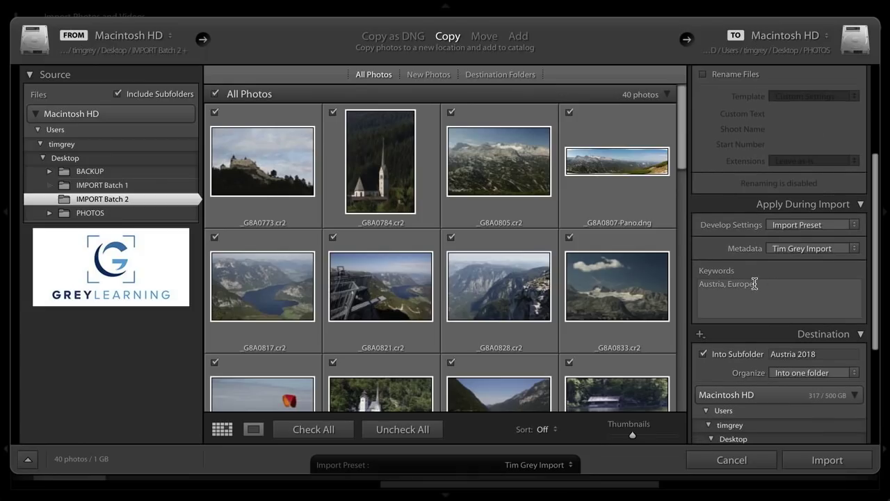
scroll(614, 275, down, 2)
scroll(613, 275, down, 15)
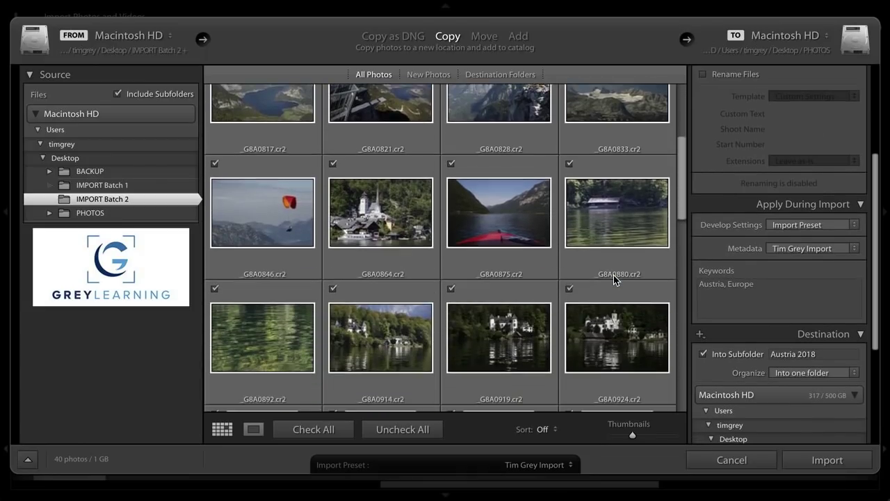
scroll(614, 277, down, 15)
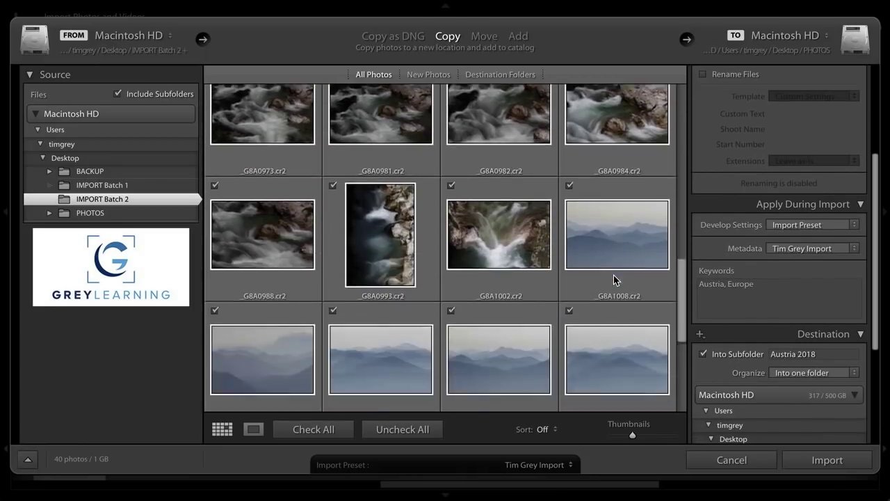
scroll(614, 280, down, 2)
scroll(614, 279, up, 10)
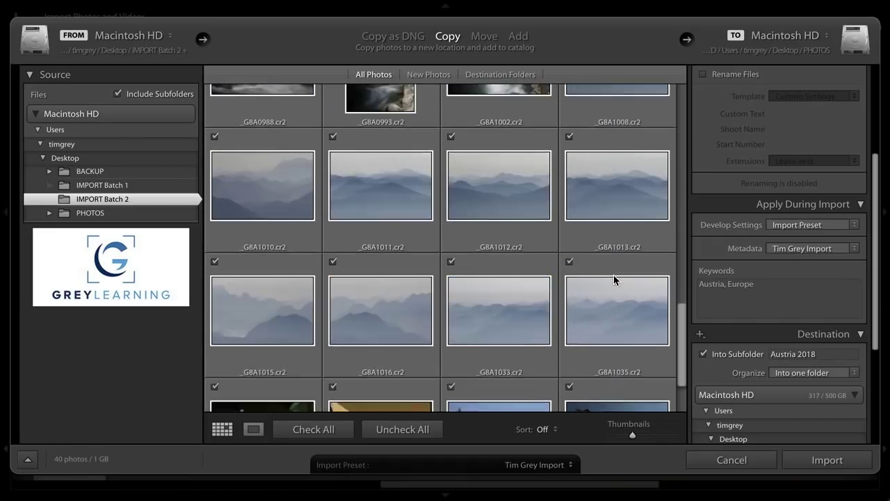
scroll(614, 275, up, 4)
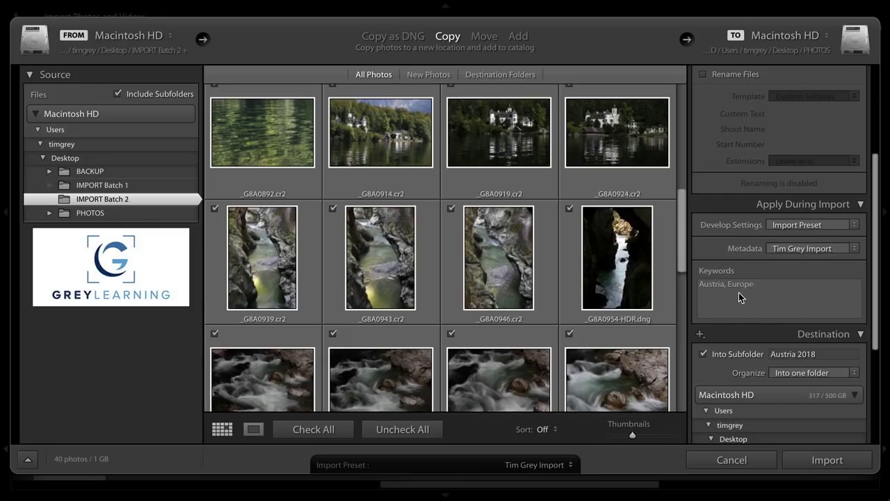
scroll(768, 288, down, 3)
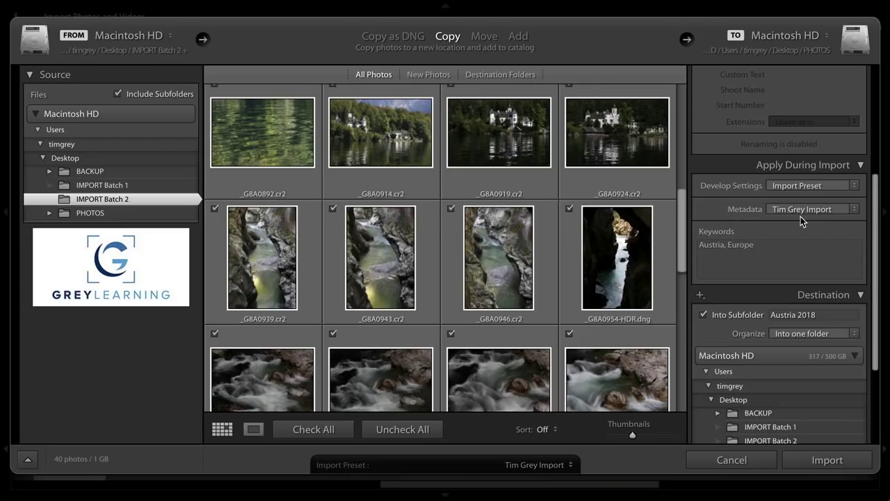
click(825, 460)
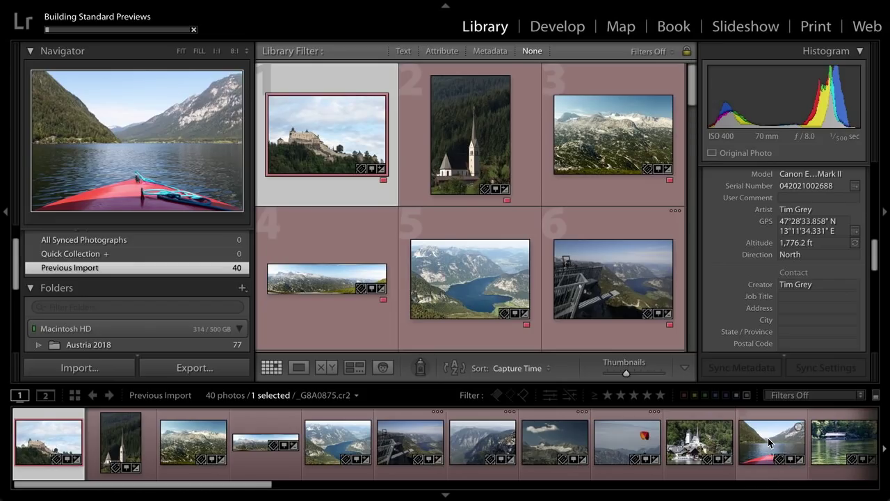
- Select the red boat-bow photo _G8A0875.cr2 among the new imports
click(768, 438)
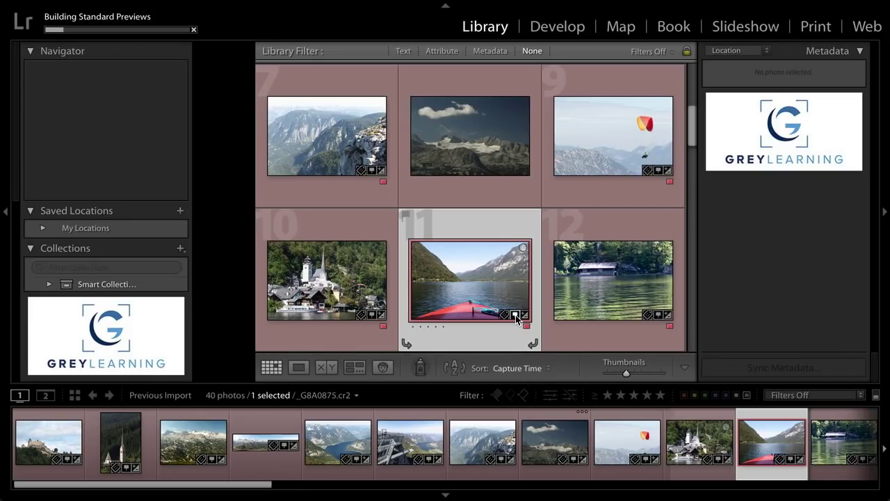
click(517, 317)
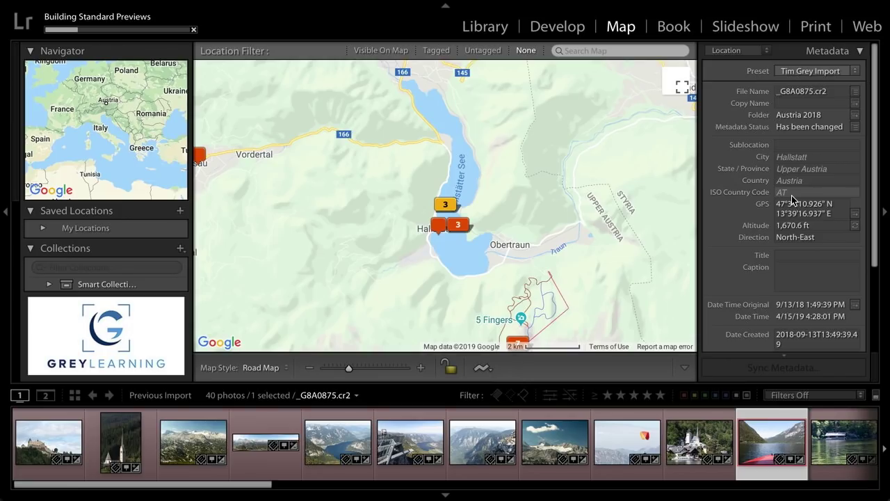
click(487, 26)
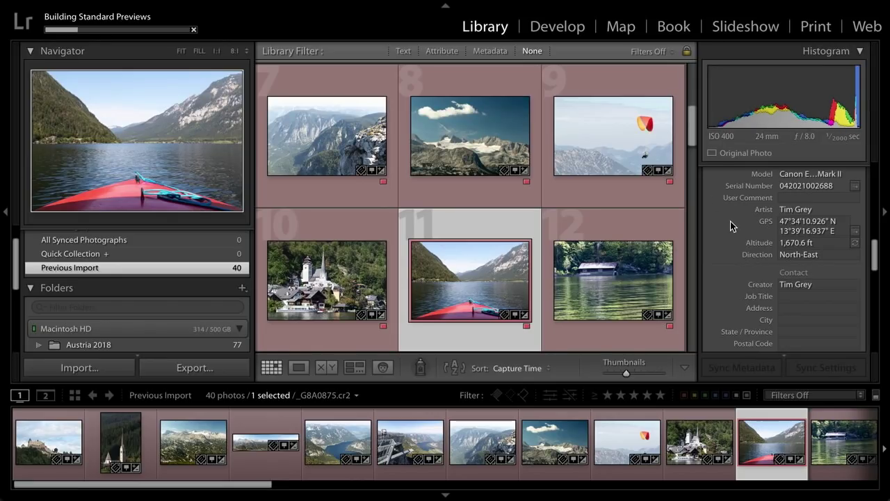
- Expand the Keywording panel to reveal the boat photo's keywords Austria, Europe
scroll(731, 225, up, 10)
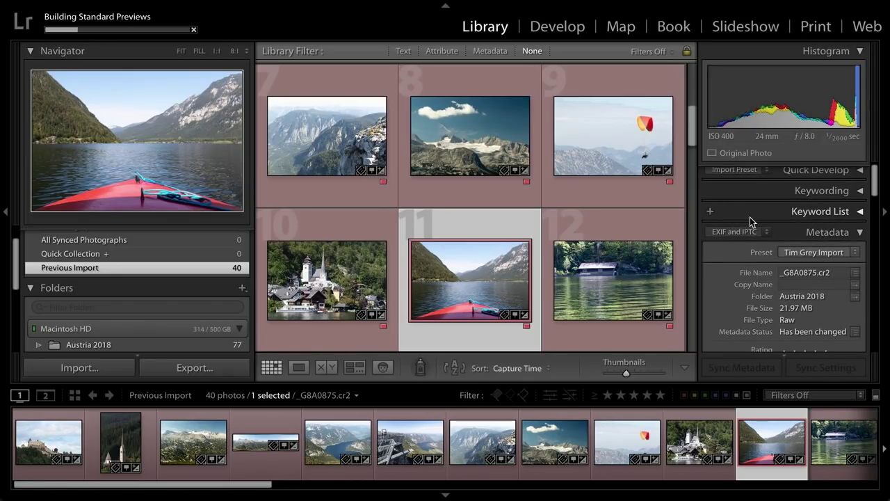
click(797, 189)
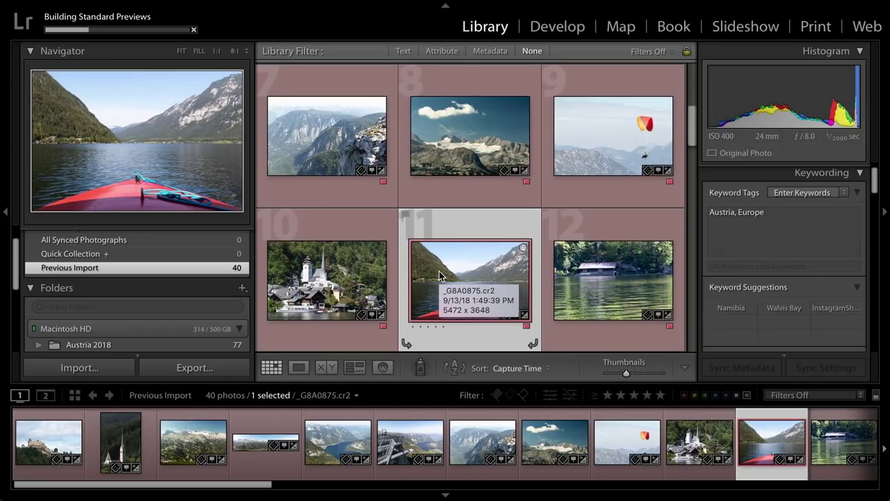
- Open the paraglider photo in Loupe and add the keyword 'paraglider'
double_click(596, 141)
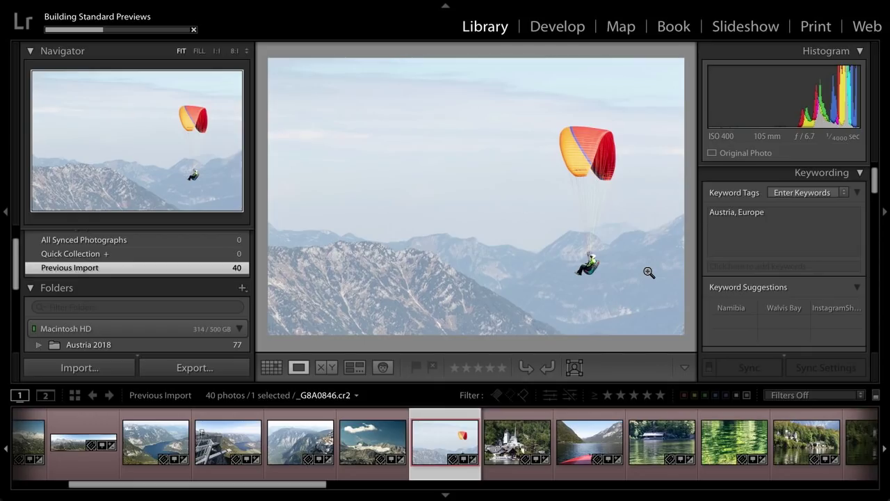
click(759, 265)
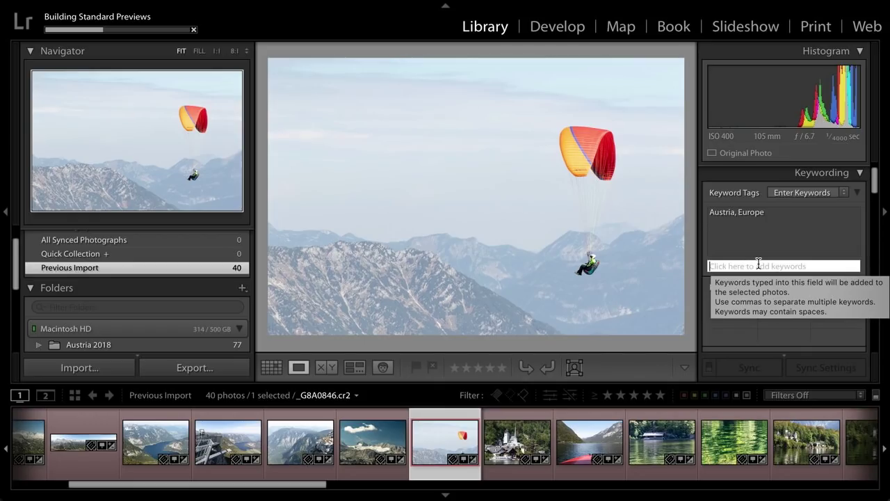
text(paraglider)
key(Return)
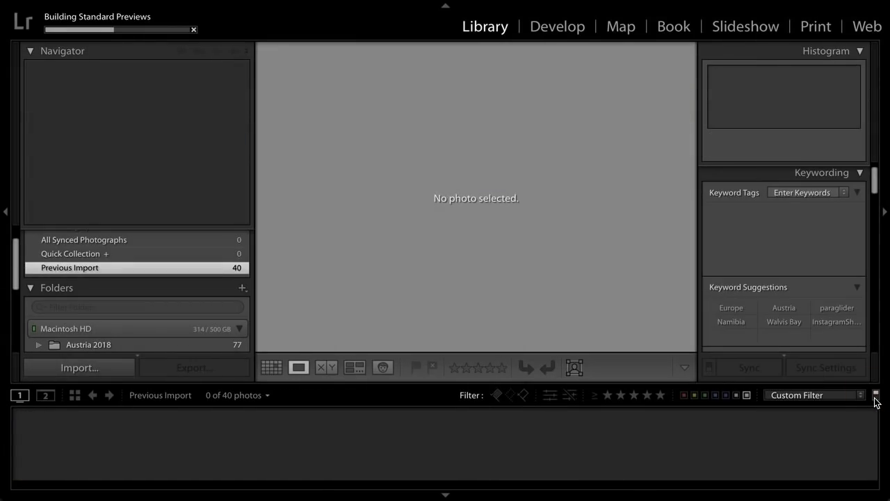
- Filter to red-labelled photos and show the whole Austria 2018 folder, 70 of 77
click(685, 395)
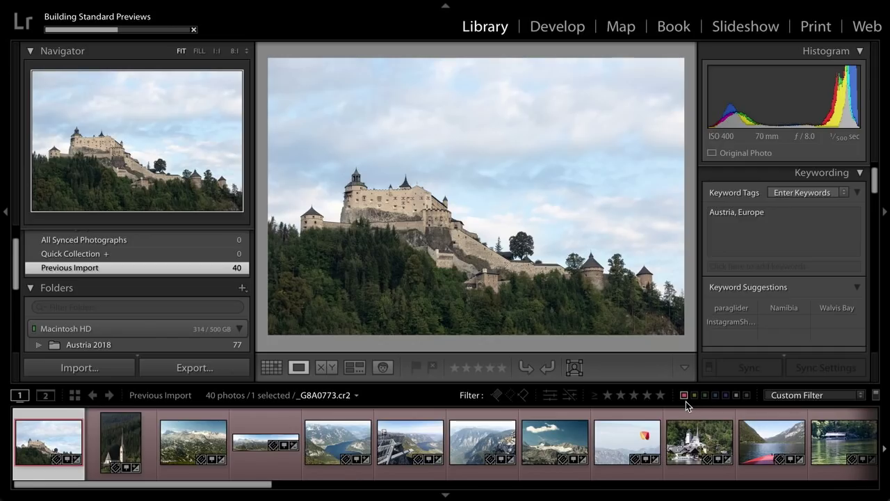
scroll(652, 445, right, 5)
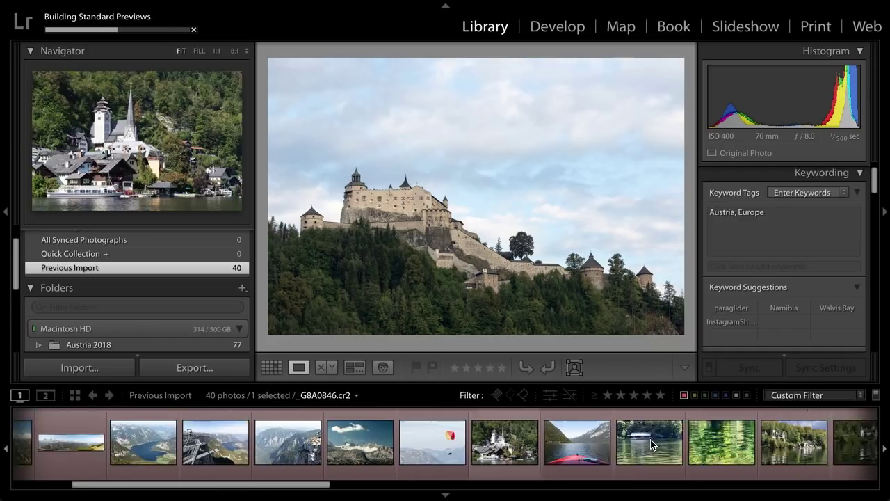
scroll(651, 445, right, 15)
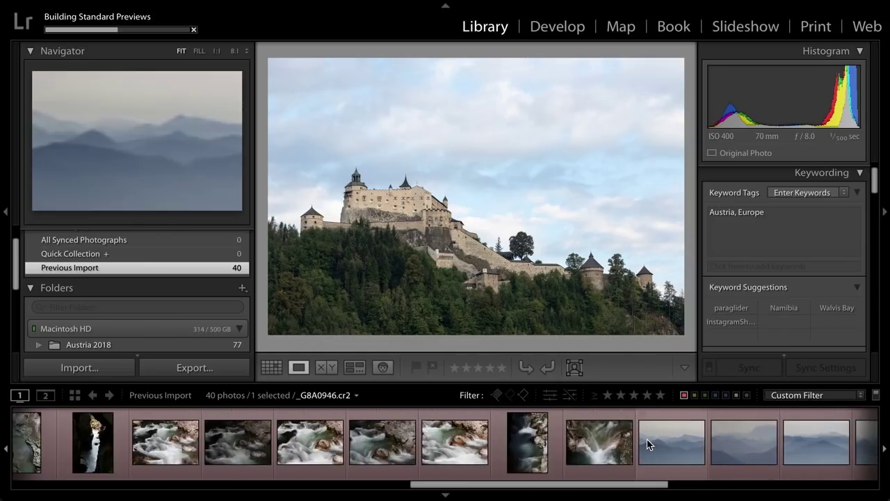
scroll(647, 443, right, 8)
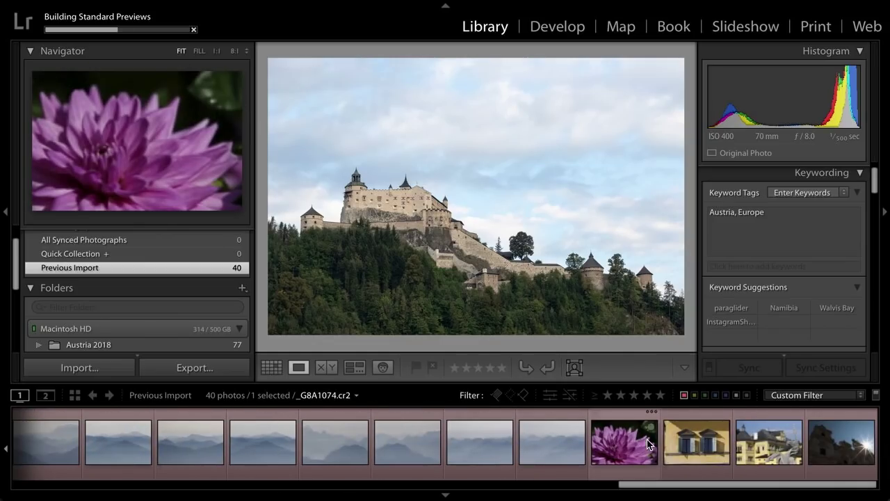
scroll(122, 303, down, 3)
click(92, 308)
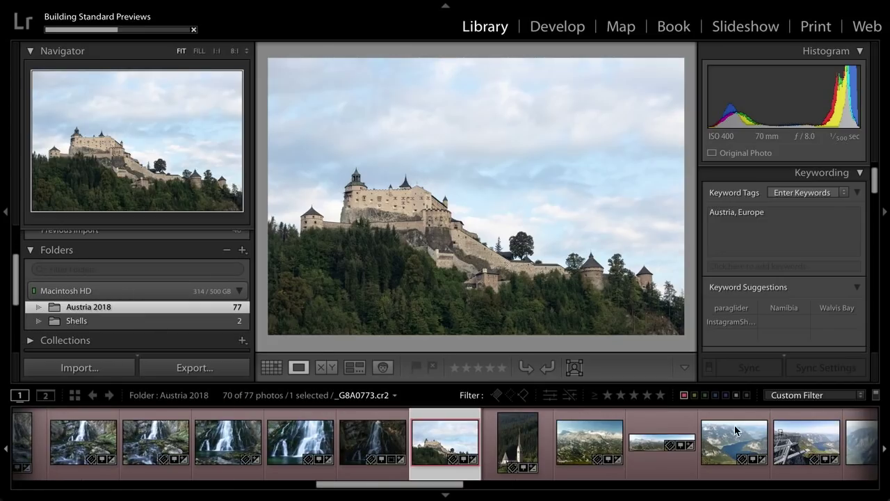
scroll(526, 439, left, 15)
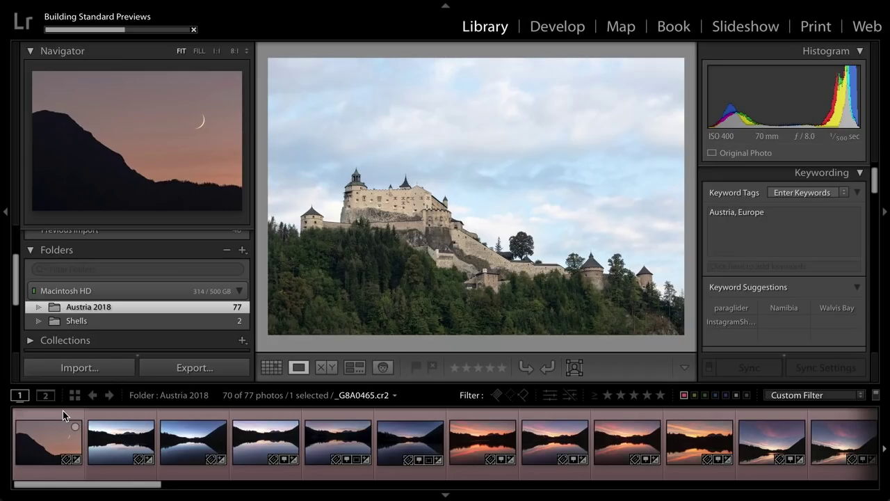
- Rate the crescent-moon silhouette and _G8A0500-HDR photos one star
click(63, 411)
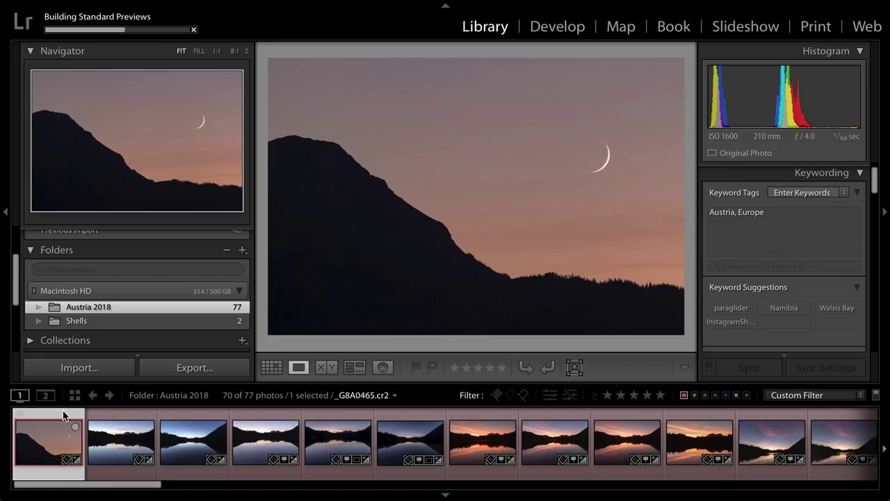
scroll(247, 441, down, 5)
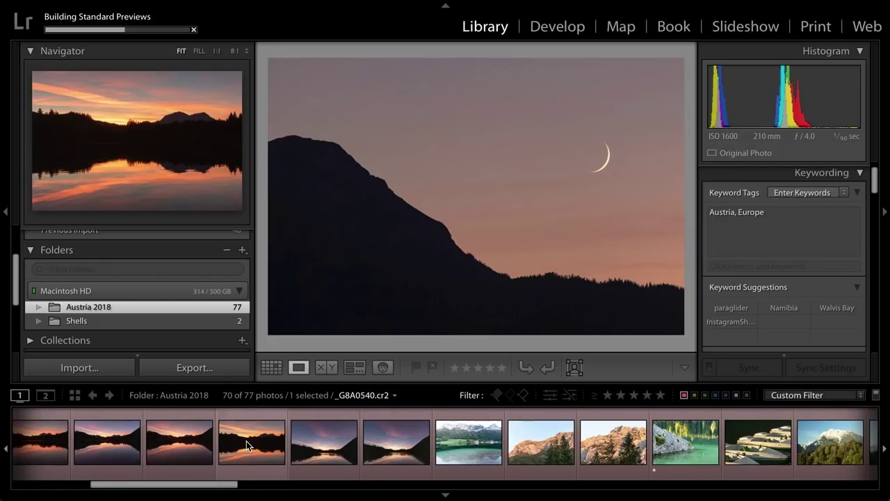
scroll(237, 443, up, 5)
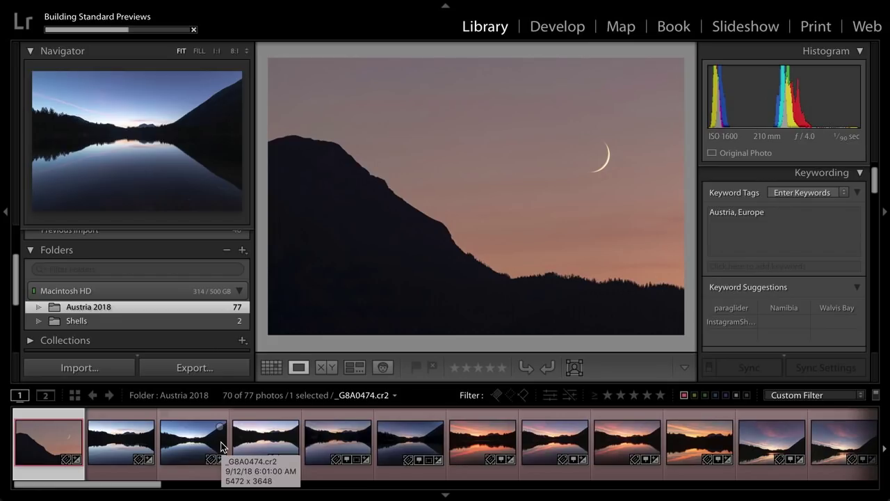
key(1)
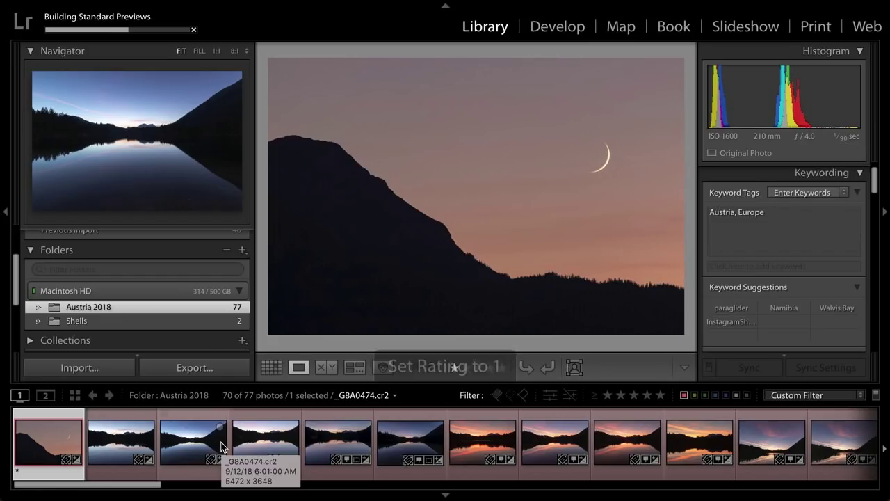
key(Right)
key(Right)
key(Right)
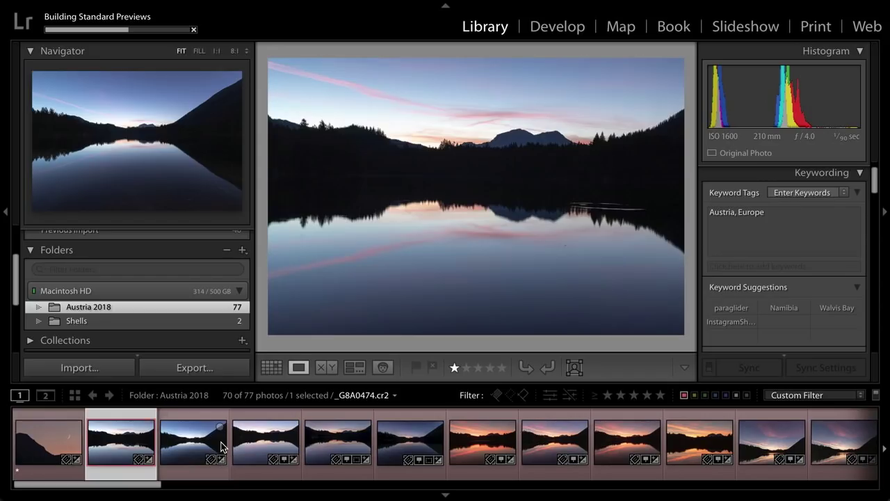
key(Right)
key(Right)
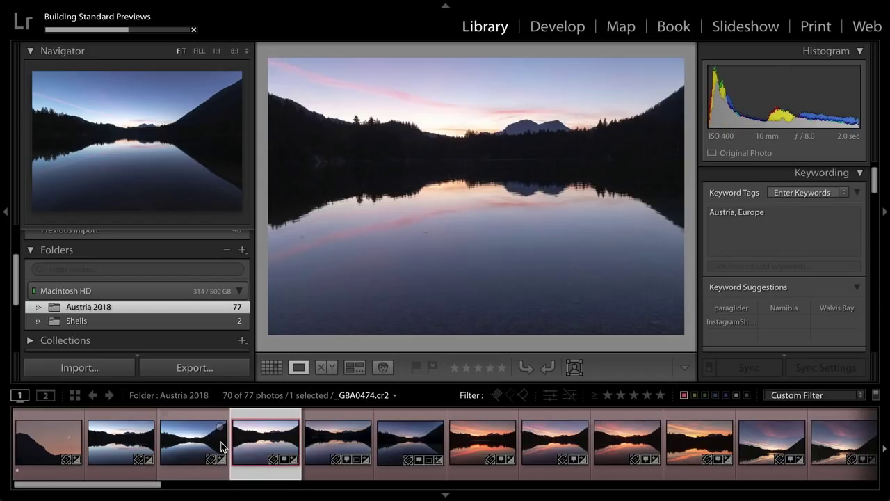
key(Left)
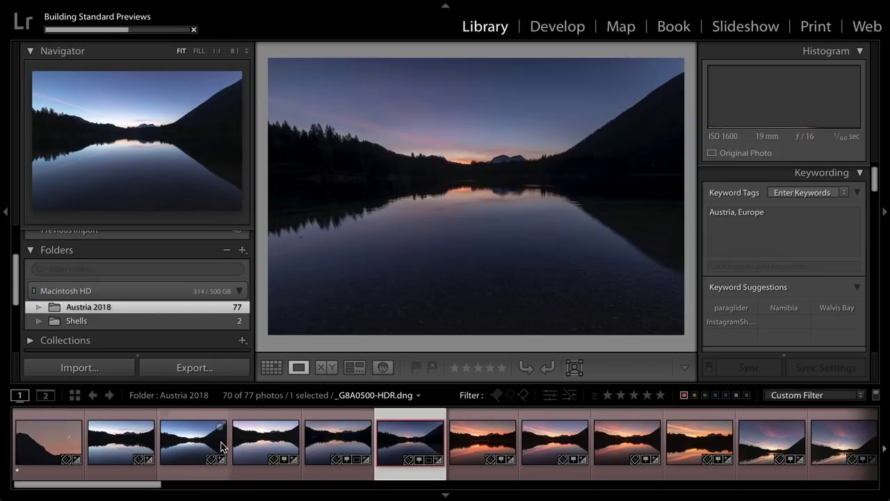
key(1)
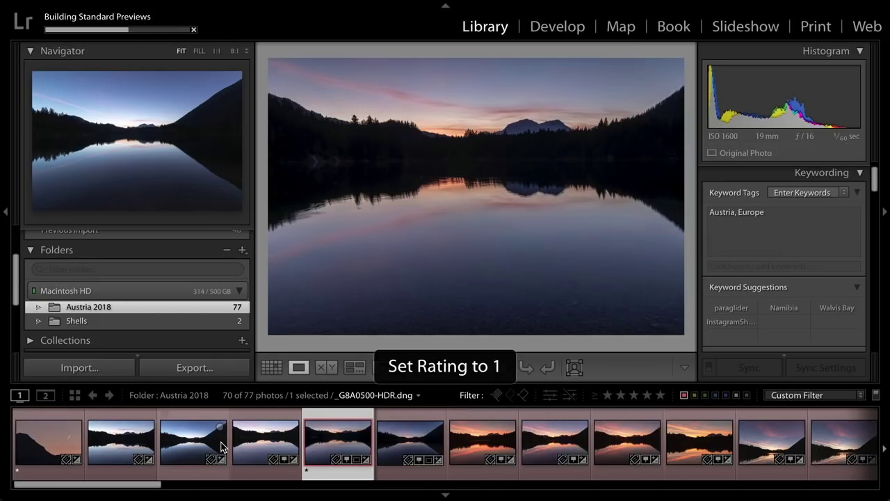
- Rate the _G8A0540 sunset and the turquoise lake rock photo one star, browsing to the mountain road
key(Right)
key(Right)
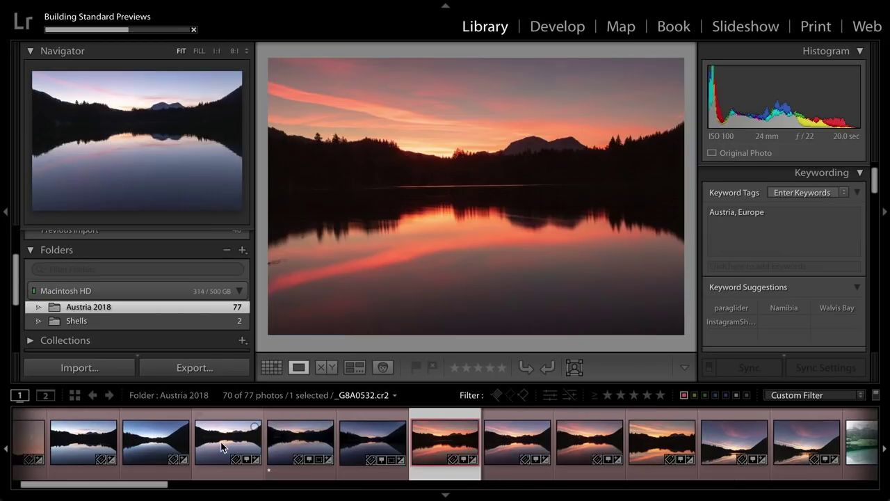
key(Left)
key(Left)
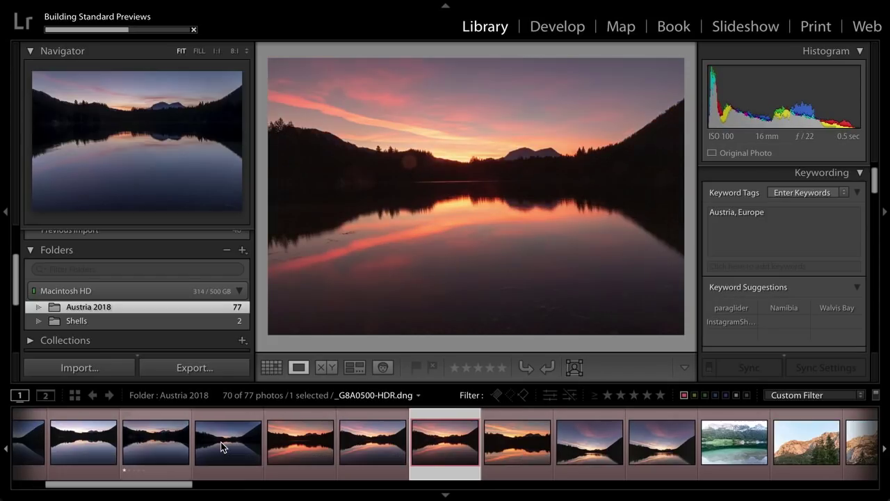
key(Right)
key(1)
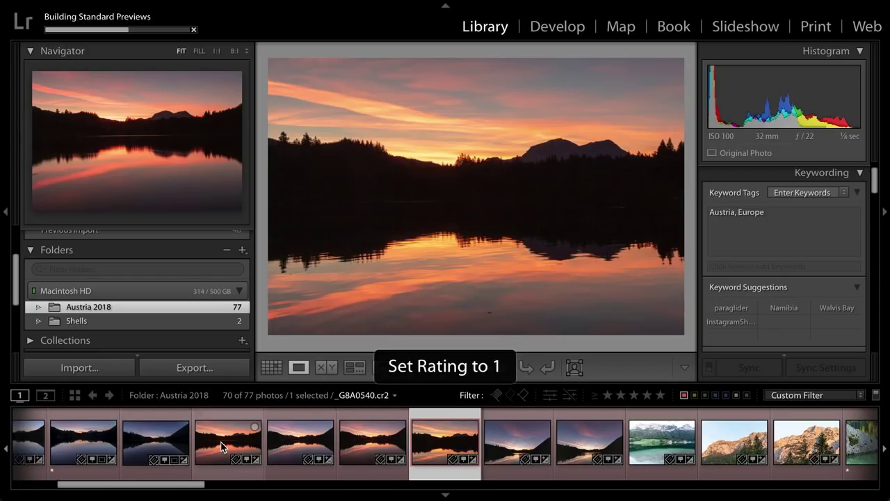
key(Right)
key(Right)
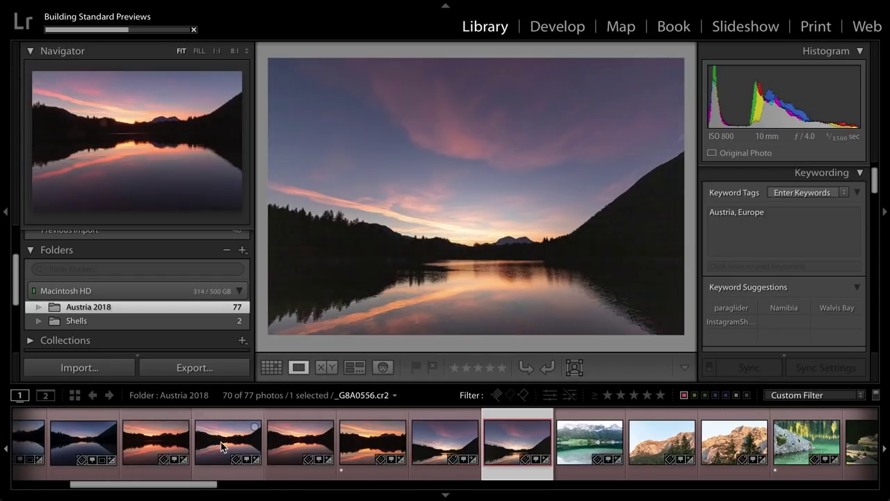
key(Right)
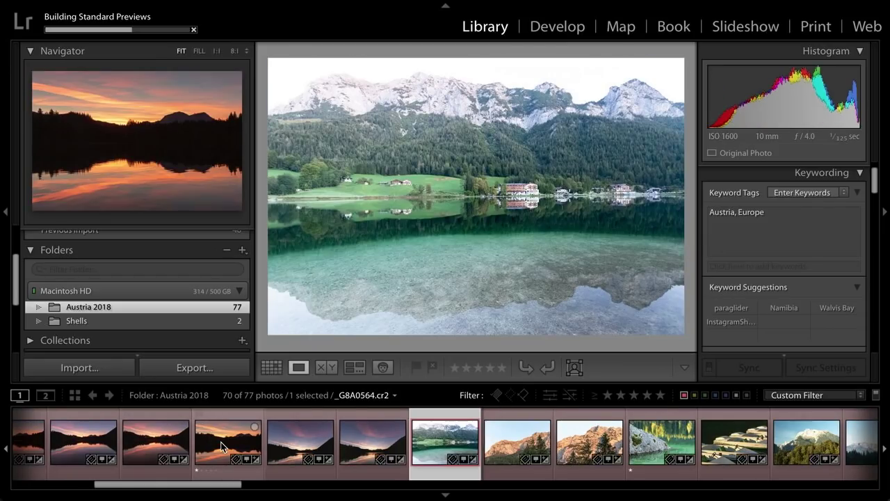
key(Right)
key(Right)
key(Right)
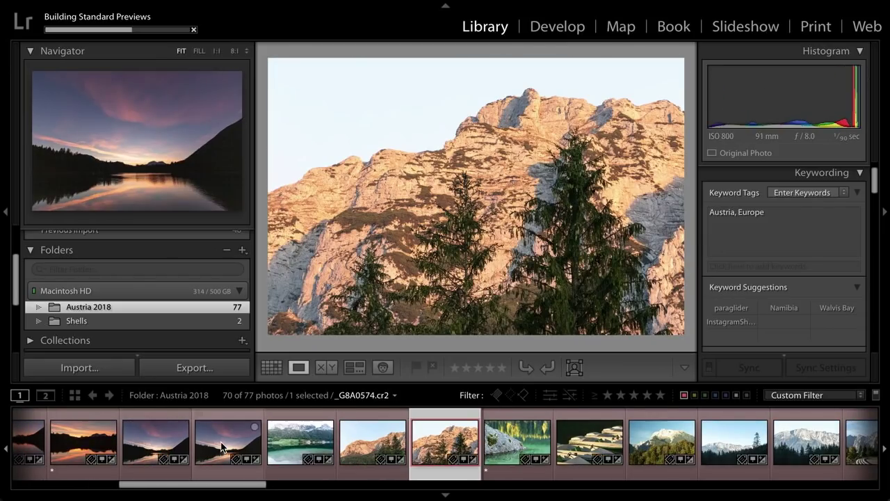
key(1)
key(Right)
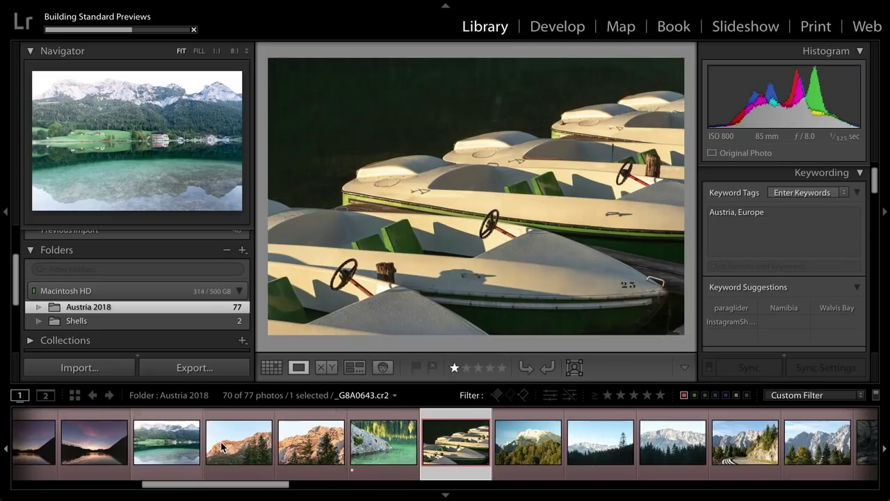
key(Right)
key(Right)
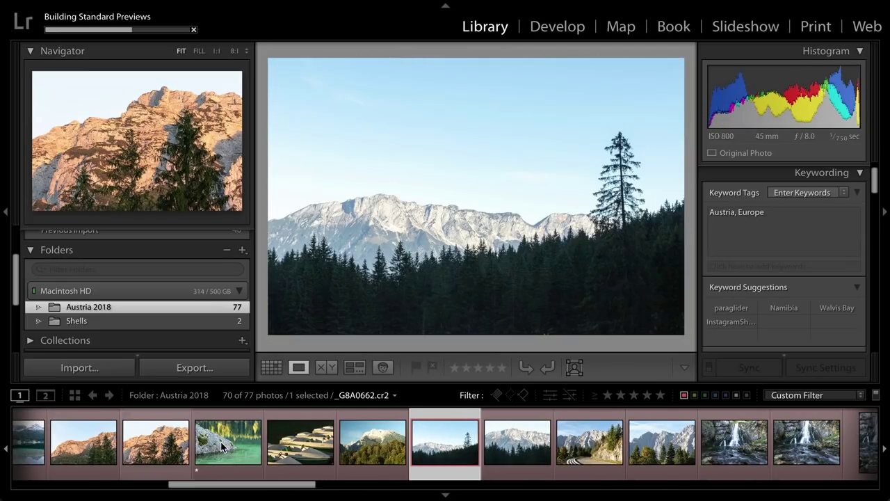
key(Right)
key(Right)
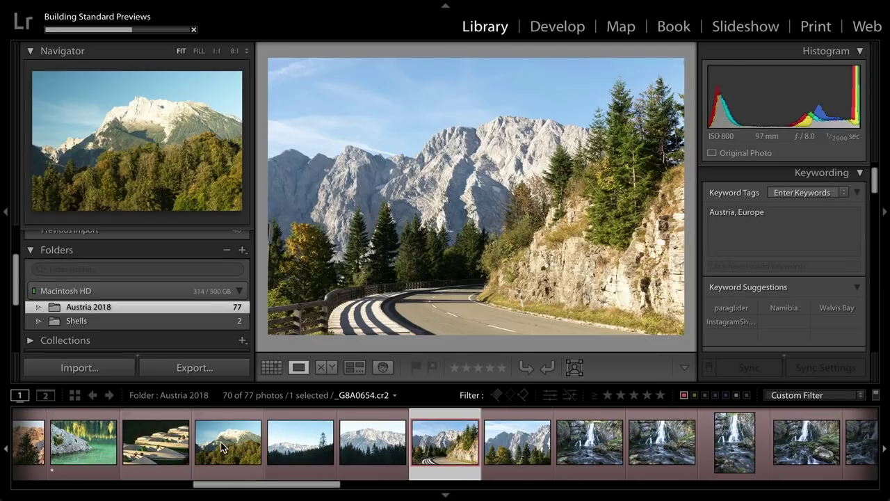
key(Right)
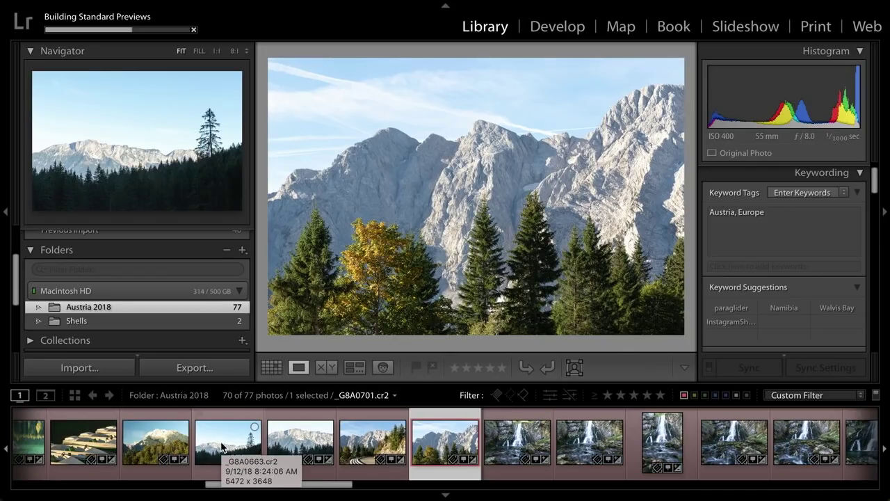
scroll(311, 443, left, 5)
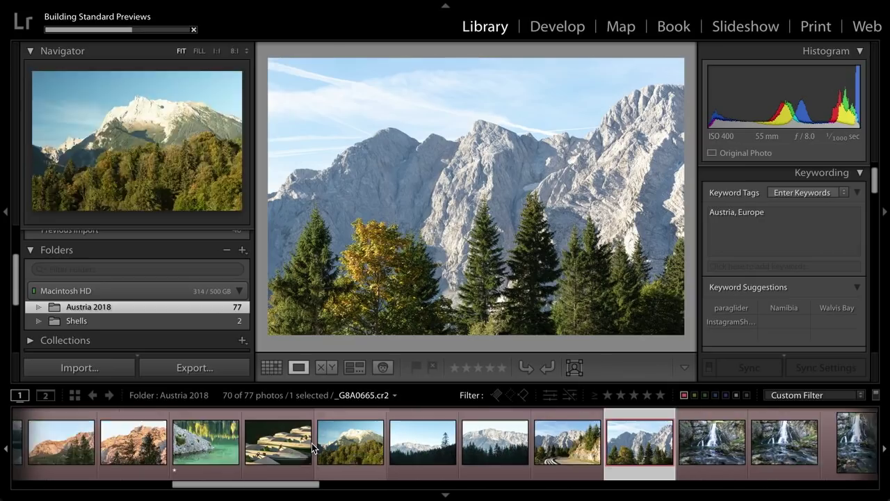
scroll(308, 442, left, 10)
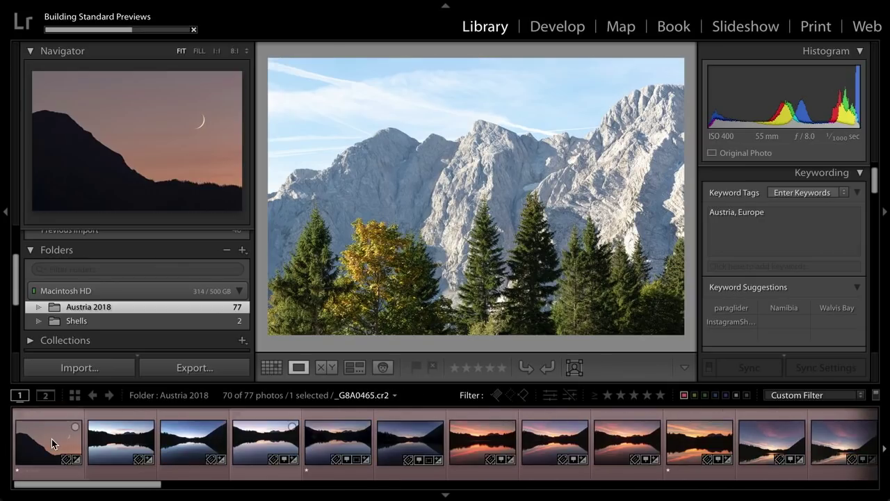
- Select the first 22 photos and clear their red label in Grid view, leaving 48 shown
shift+click(52, 438)
key(g)
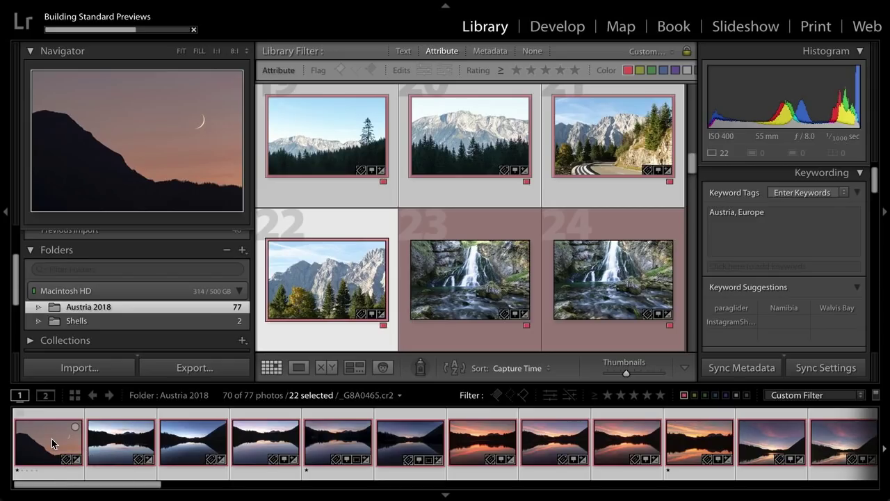
key(6)
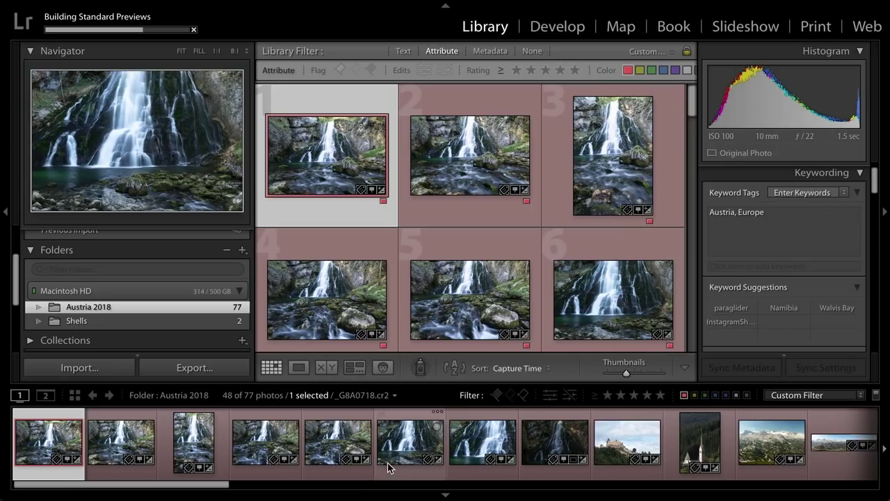
scroll(392, 465, right, 10)
scroll(388, 466, right, 12)
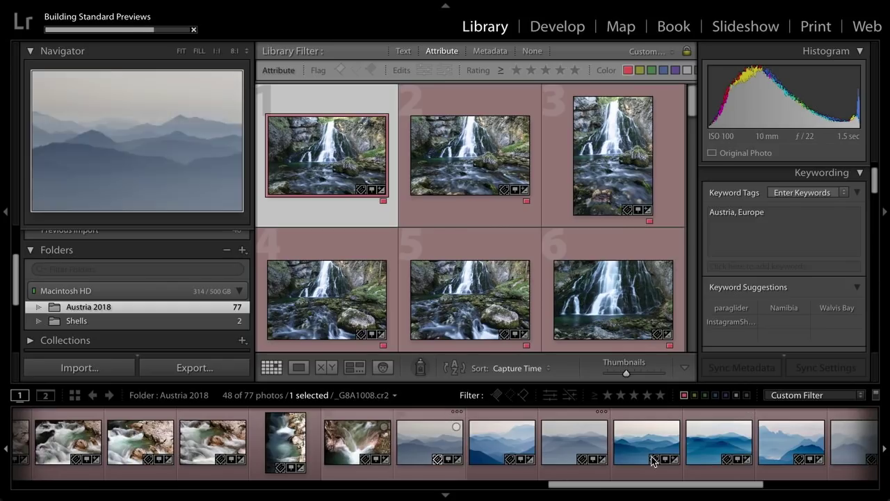
- Filter Austria 2018 to the 8 photos rated one star or higher, with no red label, and open crescent-moon _G8A0465.cr2 in Loupe view
click(876, 396)
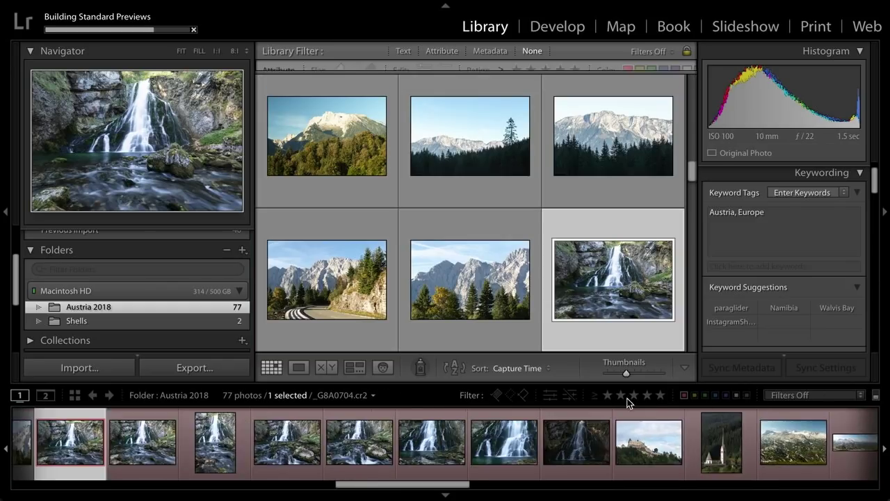
click(608, 395)
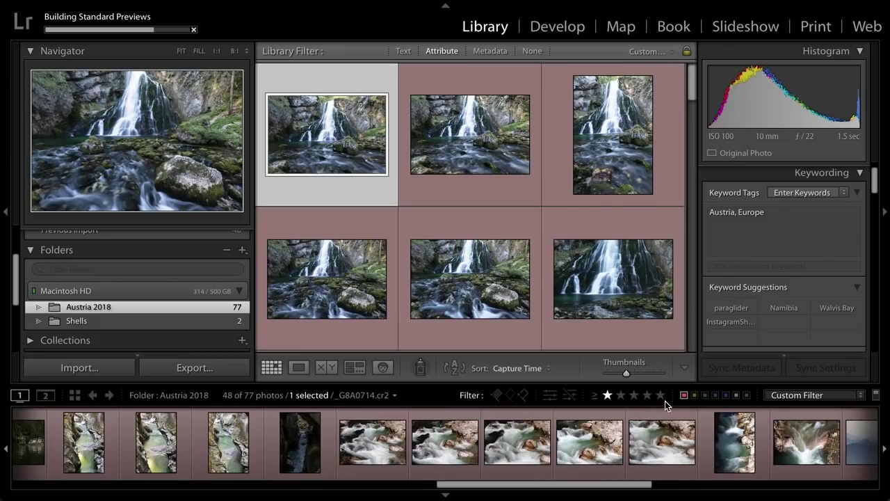
click(682, 396)
click(682, 396)
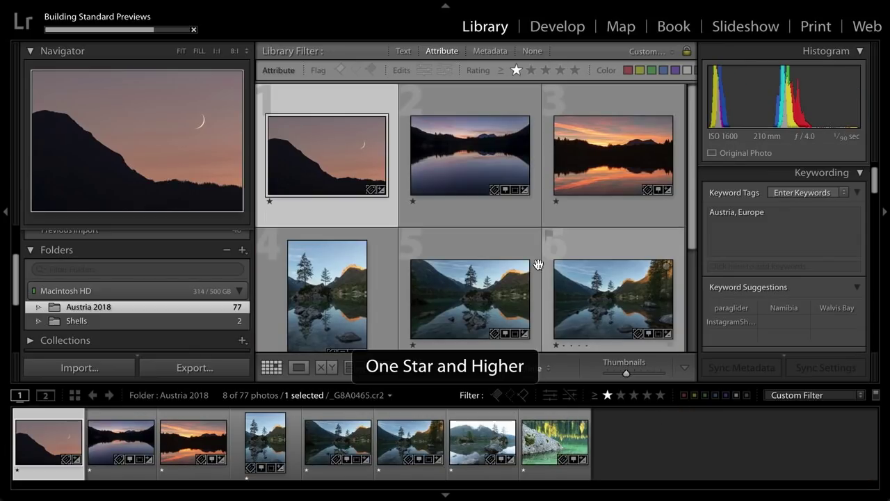
double_click(349, 161)
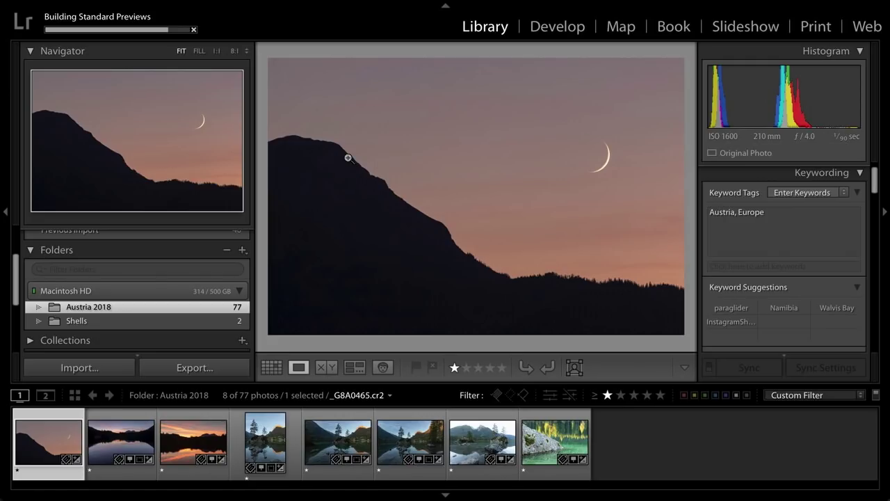
- Rate the crescent moon, lake reflection and _G8A0581-HDR photos two stars with the 2 key
key(2)
key(Right)
key(Right)
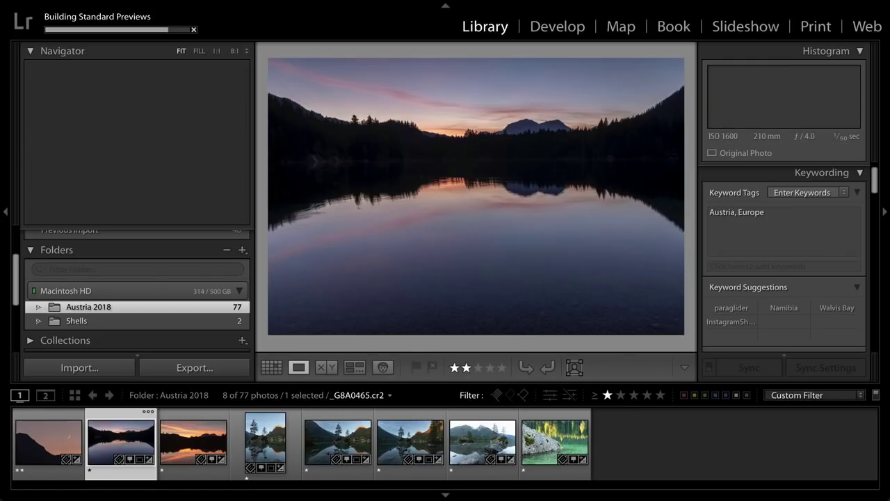
key(Left)
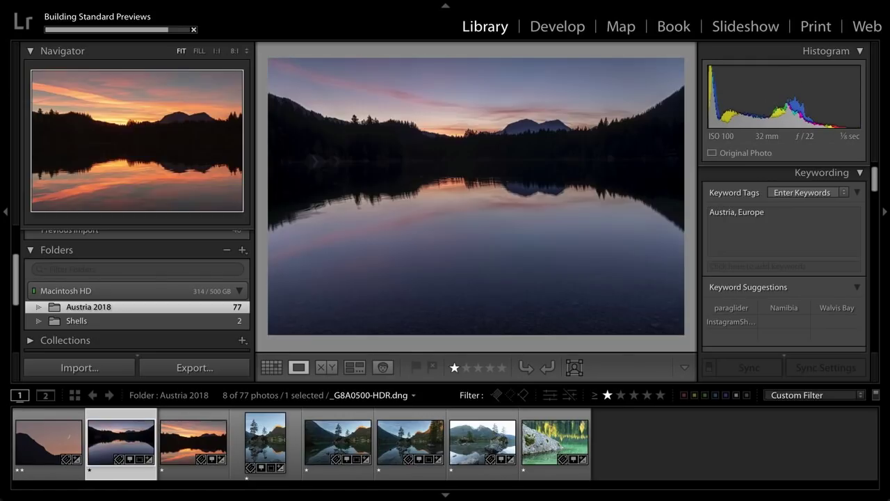
key(2)
key(Right)
key(Right)
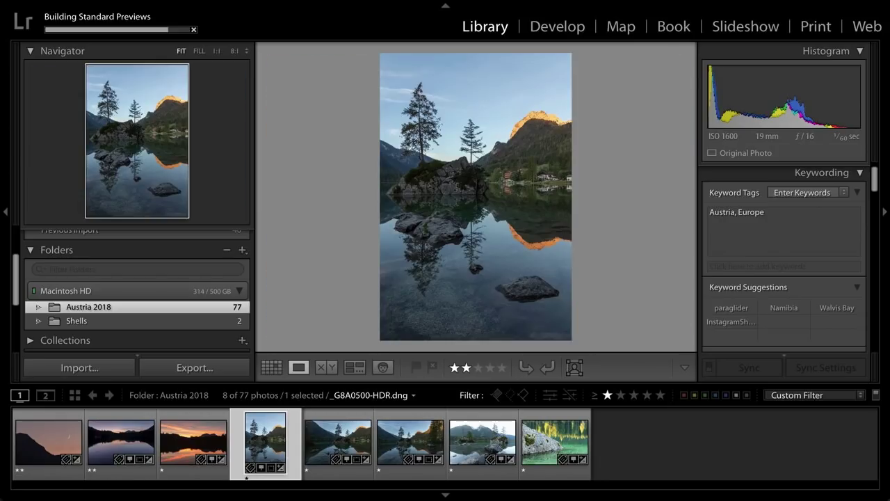
key(Right)
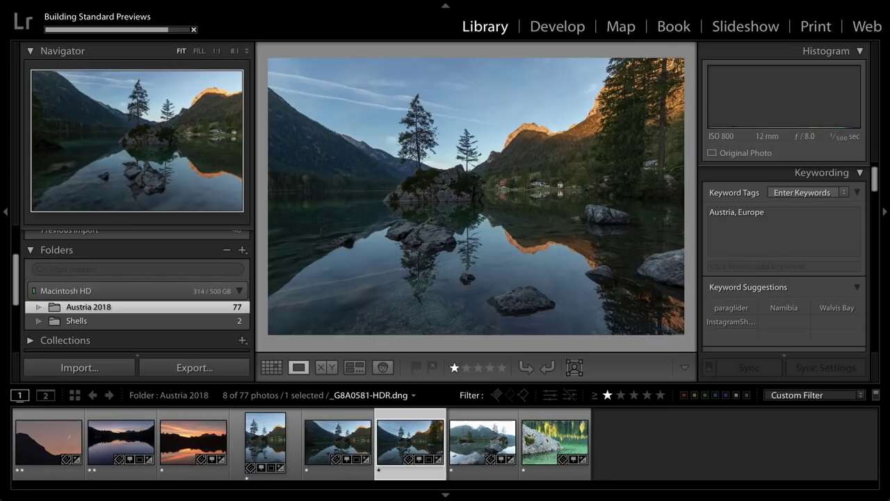
key(Right)
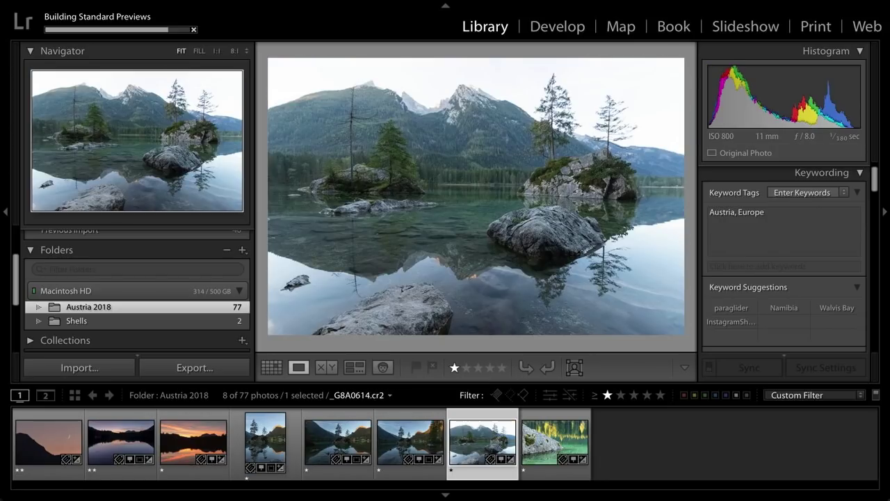
key(Left)
key(Right)
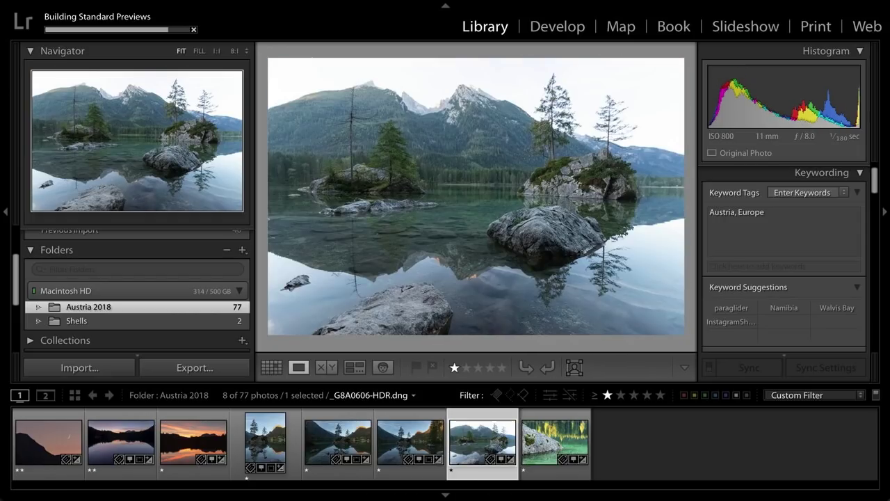
key(Left)
key(Left)
key(2)
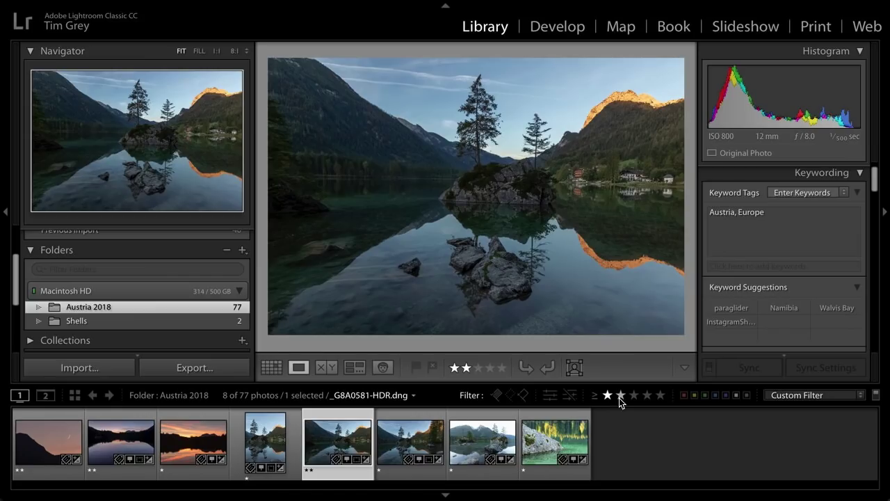
- Filter to the 3 photos rated two stars or higher and view them in Grid
click(619, 395)
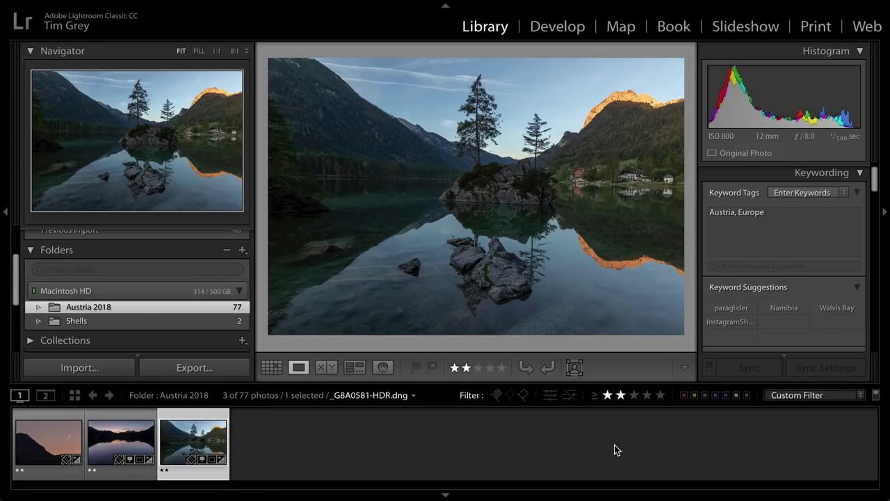
key(g)
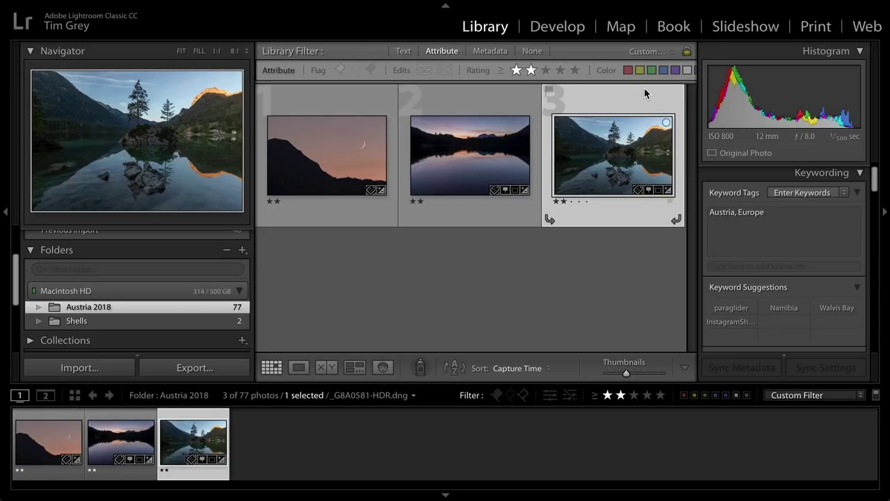
- Hide the side panels, look through the Metadata and Text filters, then set the Library Filter to None
key(Tab)
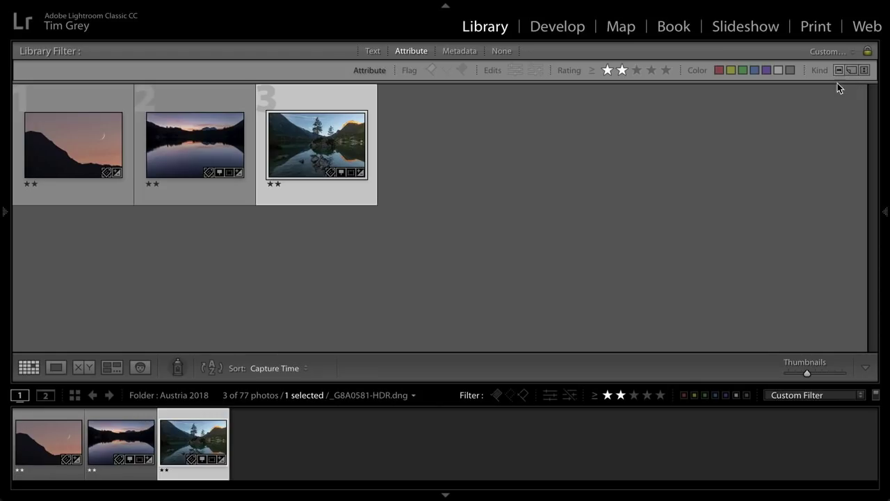
click(461, 51)
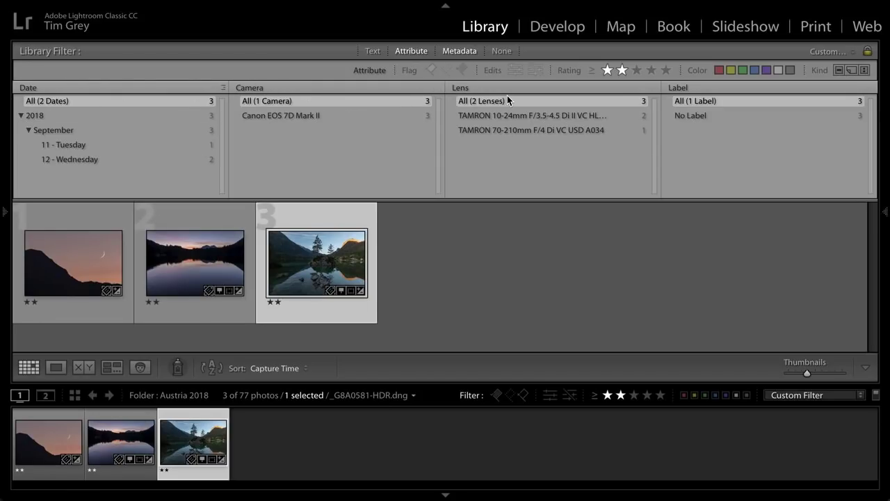
click(477, 89)
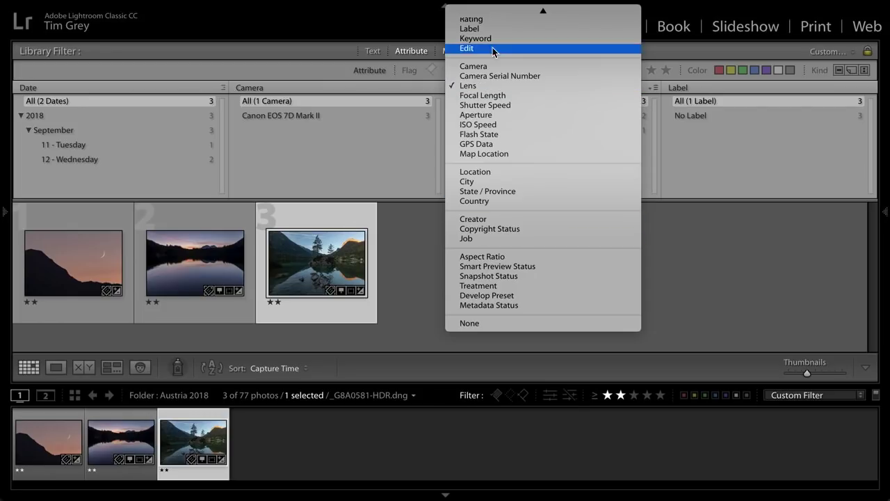
click(414, 151)
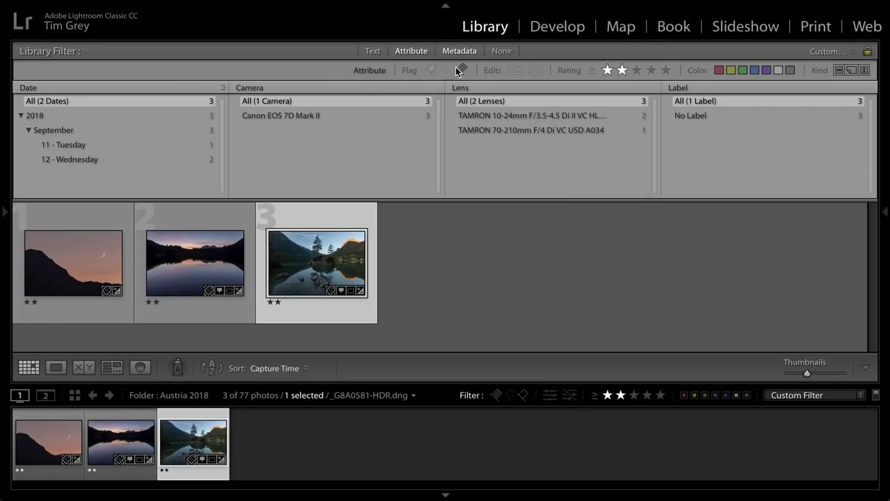
click(374, 51)
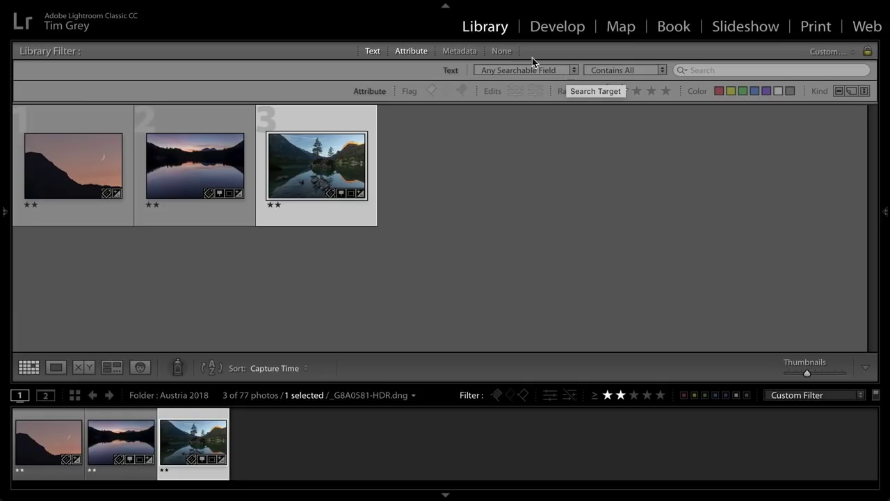
click(502, 52)
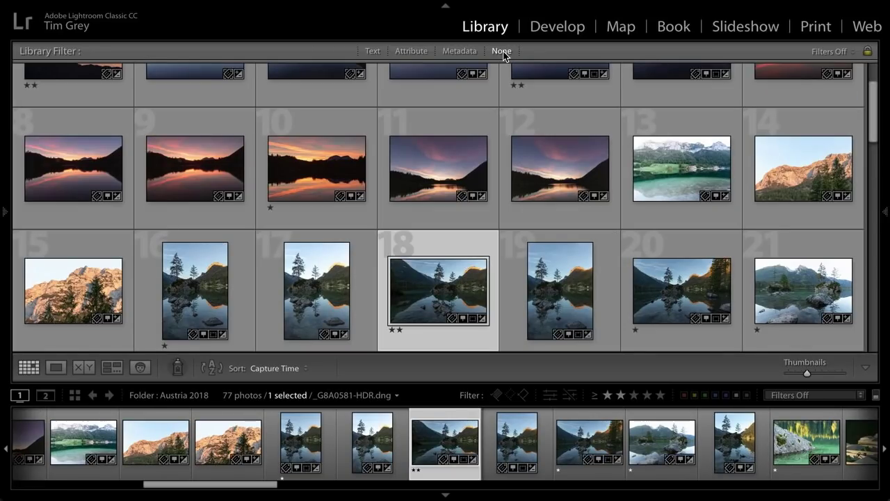
- Bring back both side panels around the unfiltered 77-photo grid
key(Tab)
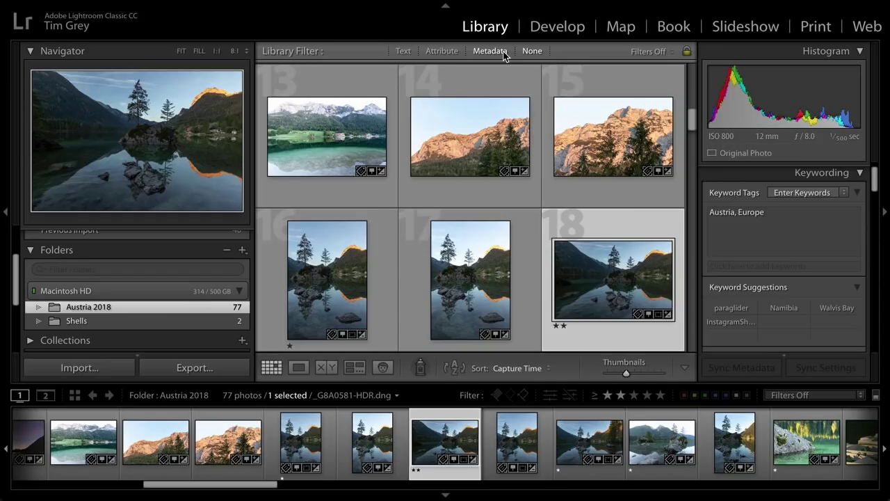
- Turn the filmstrip filter on for red-labelled photos only, with no minimum star rating
click(876, 395)
click(684, 395)
click(620, 395)
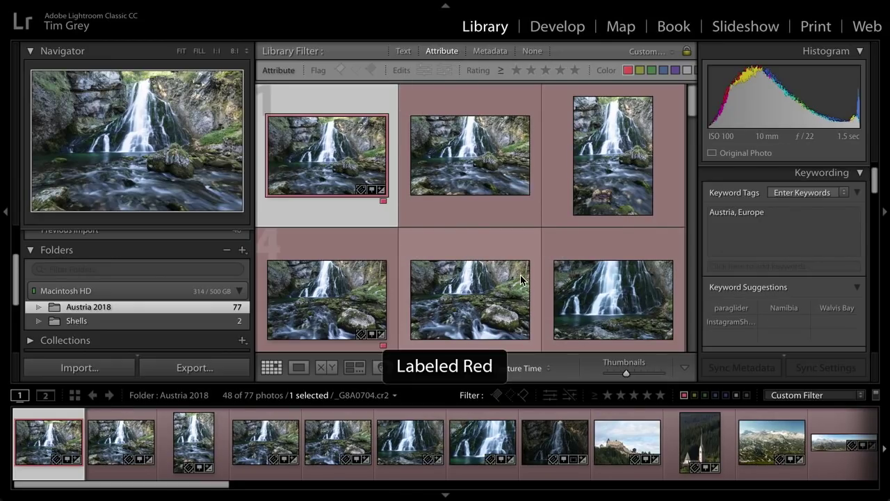
- Select the first six waterfall photos and hide the side panels for a full-width grid
shift+click(593, 287)
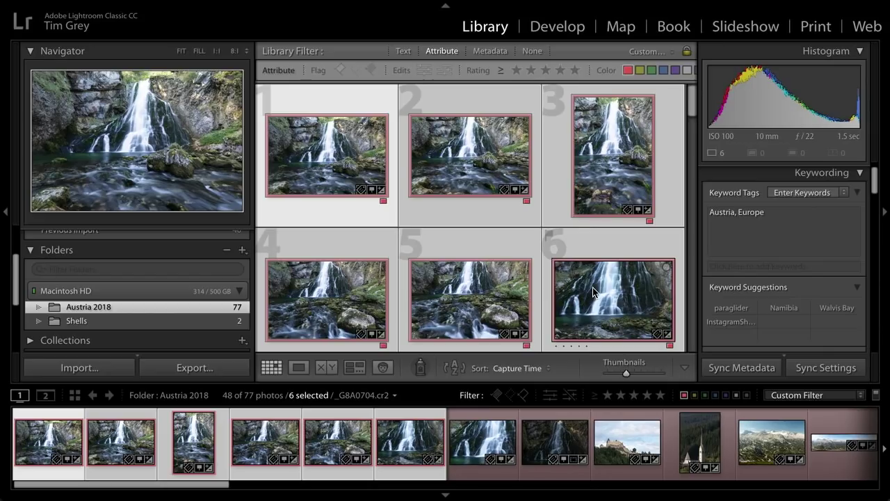
key(Tab)
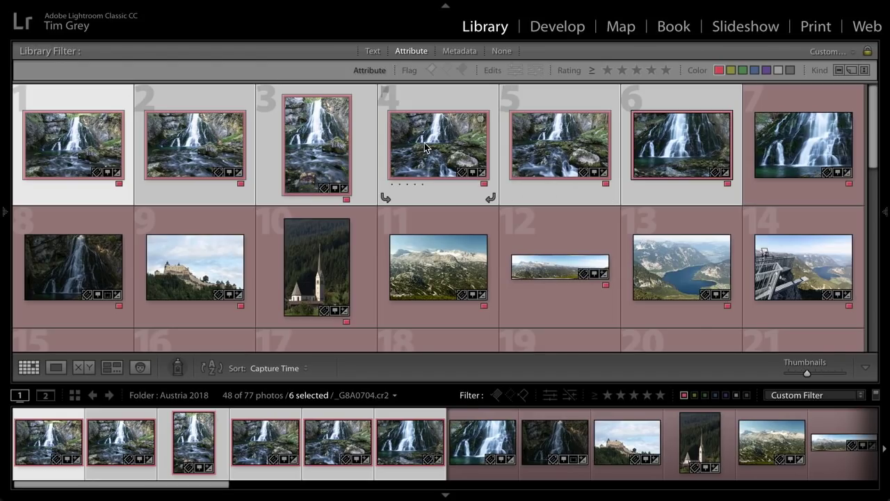
mouse_move(424, 143)
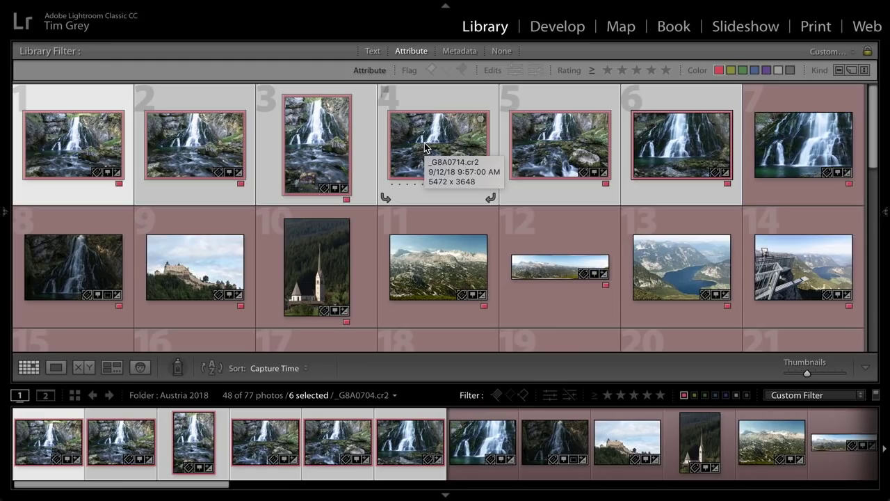
- Set the color label of the six selected waterfall photos to None
right_click(426, 147)
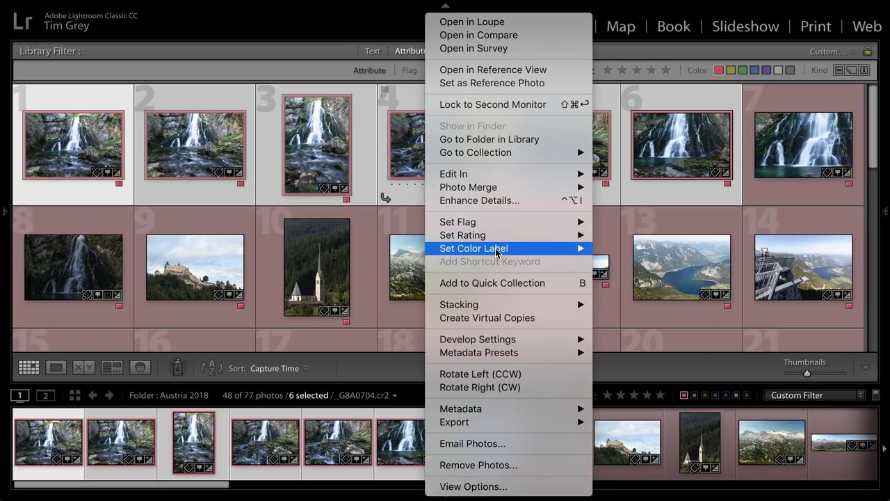
mouse_move(507, 254)
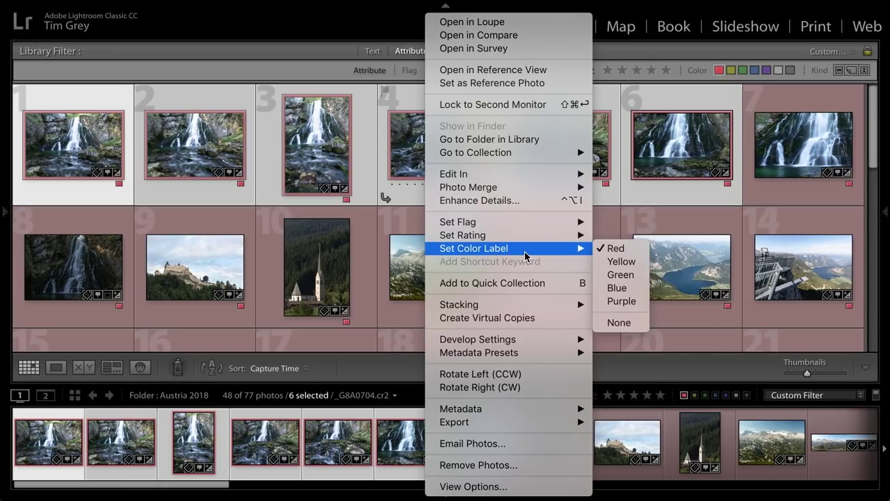
click(622, 322)
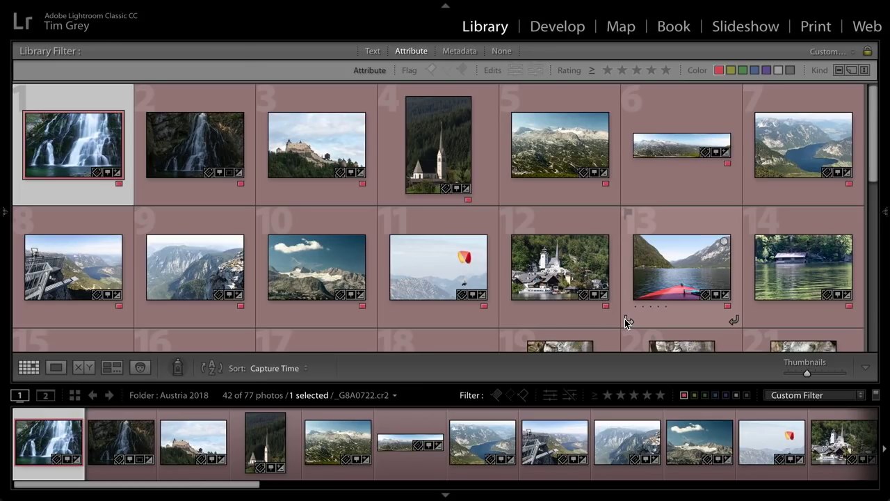
- Show the side panels, collapse Keywording and expand Keyword List showing Austria and Europe on 77 photos
key(Tab)
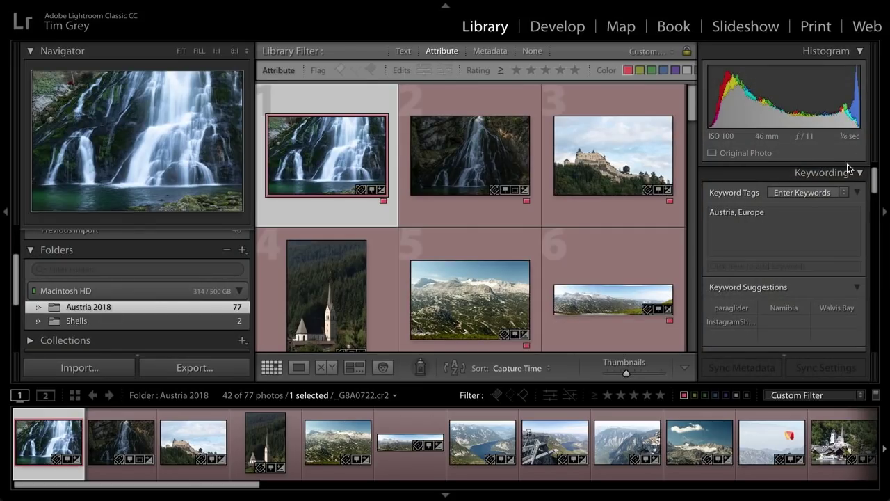
click(825, 172)
click(824, 194)
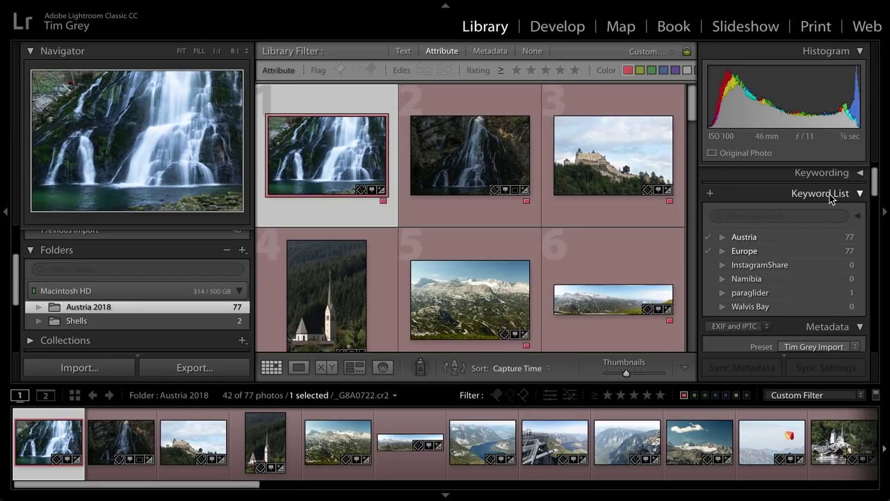
- Open the dark waterfall photo in Loupe view and step forward past the castle to the mountain panorama
double_click(470, 146)
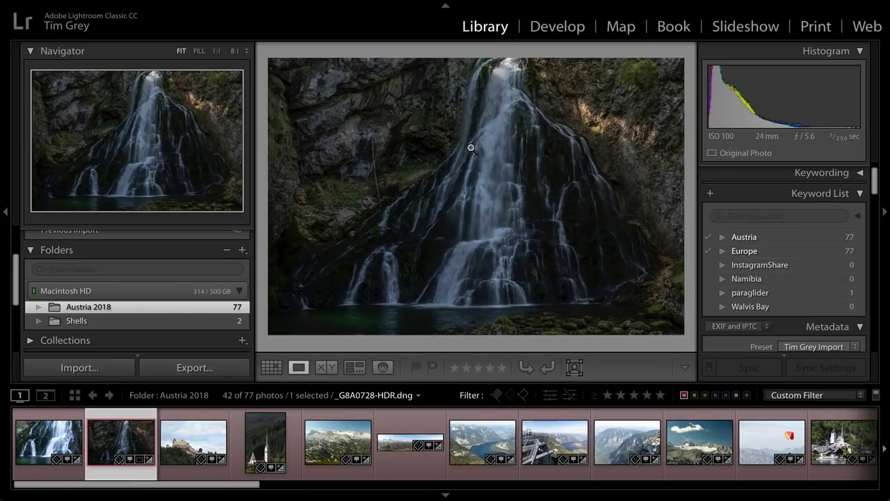
key(Right)
key(Right)
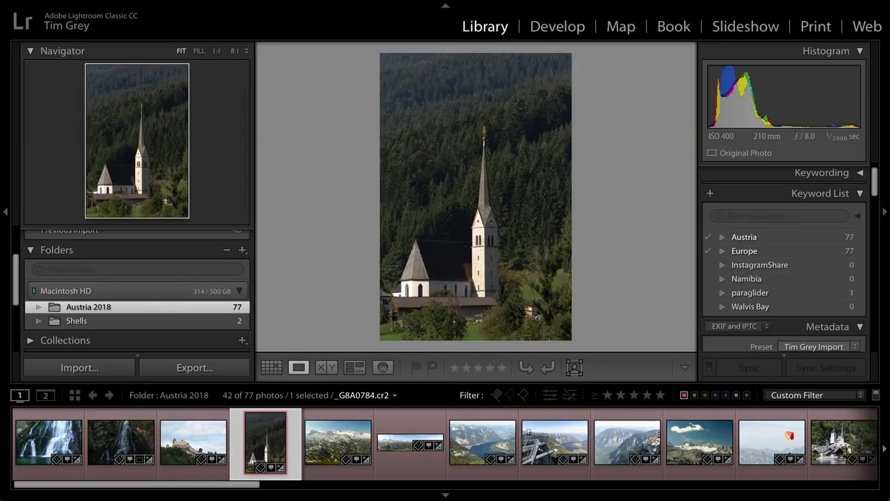
key(Right)
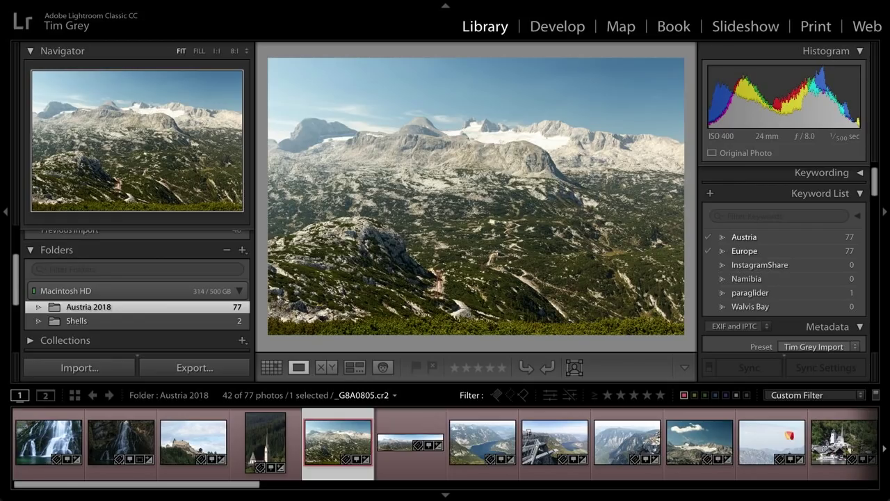
- Enable 'Automatically write changes into XMP' in Catalog Settings' Metadata tab, then close the dialog
mouse_move(306, 2)
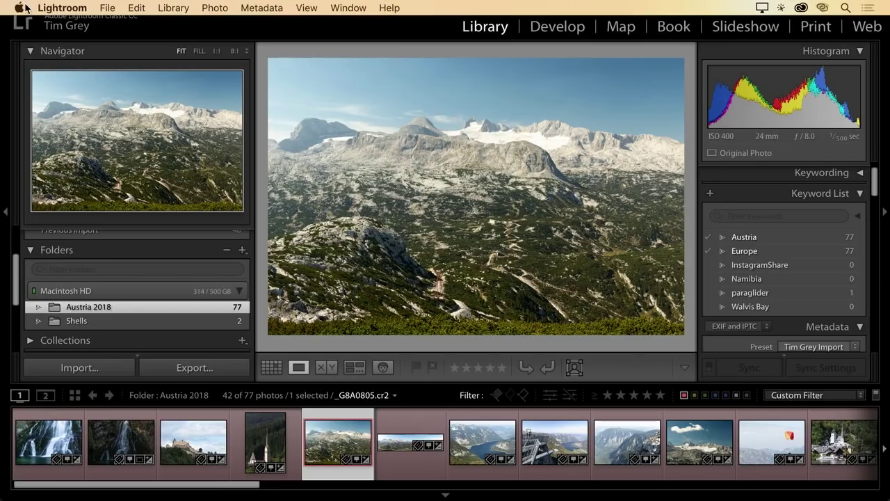
click(58, 8)
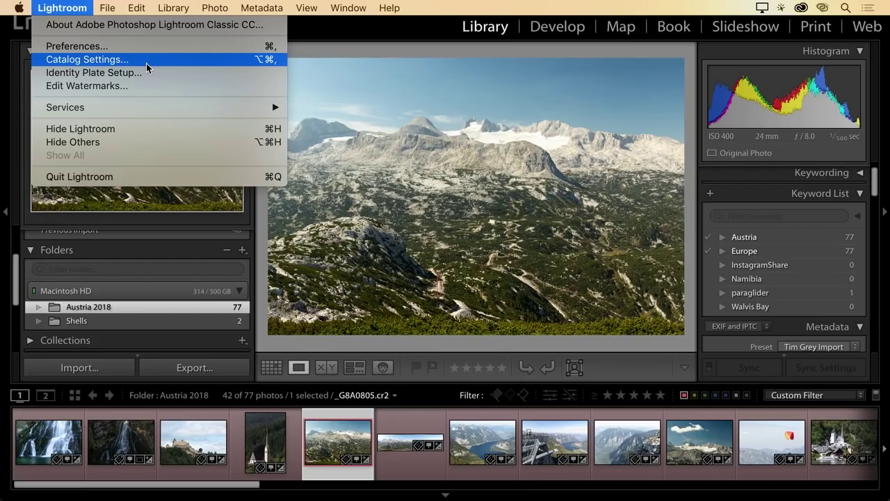
click(146, 61)
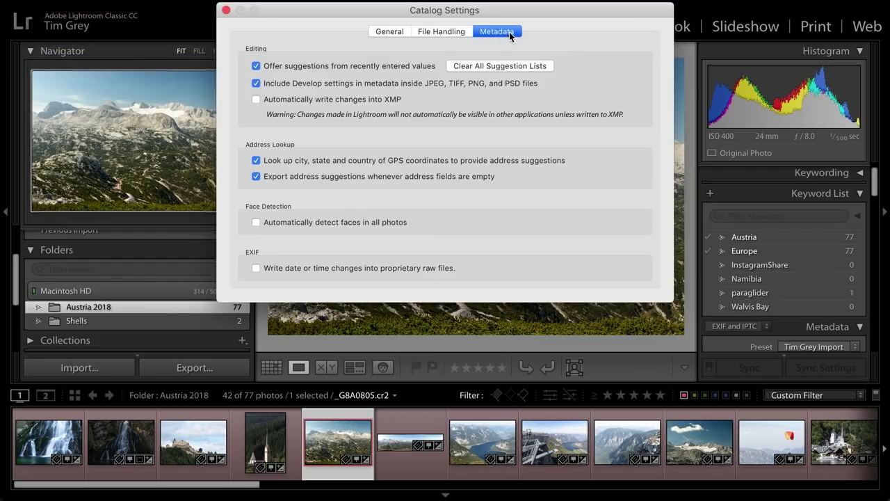
click(256, 100)
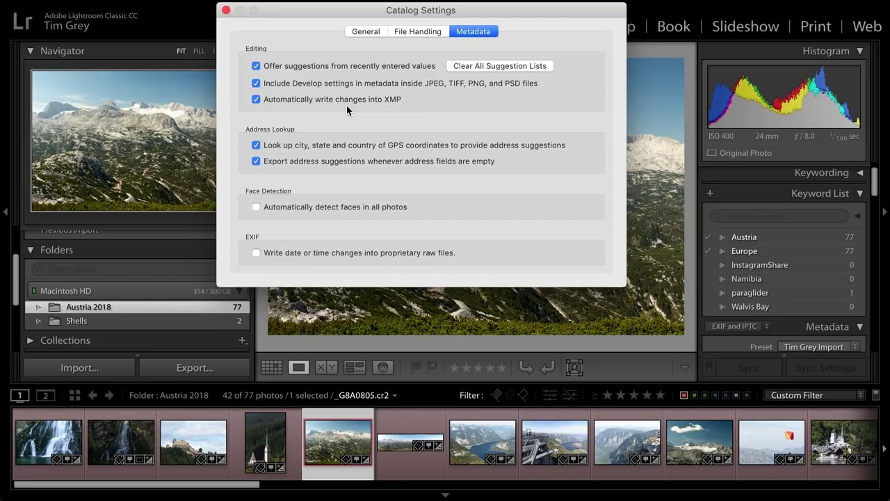
click(225, 11)
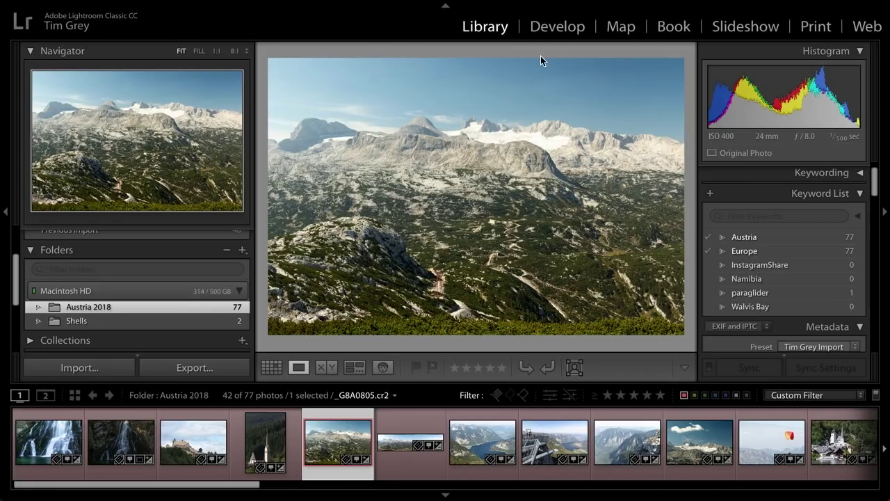
click(558, 27)
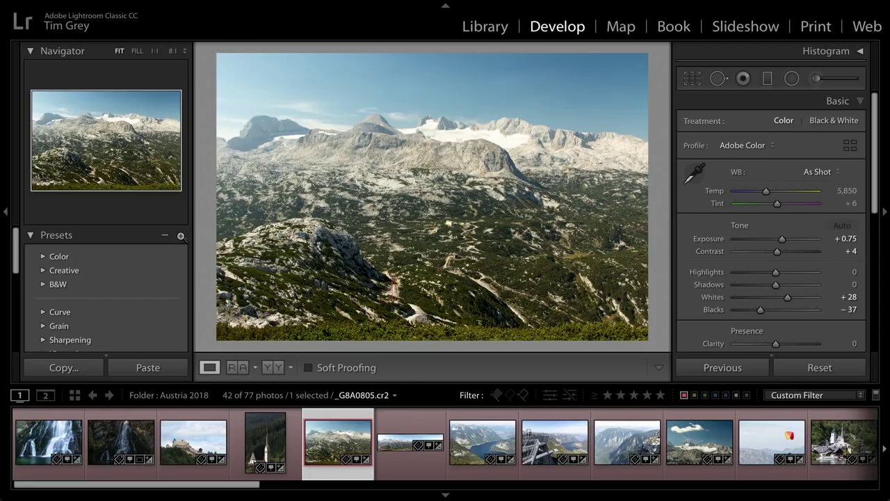
click(180, 236)
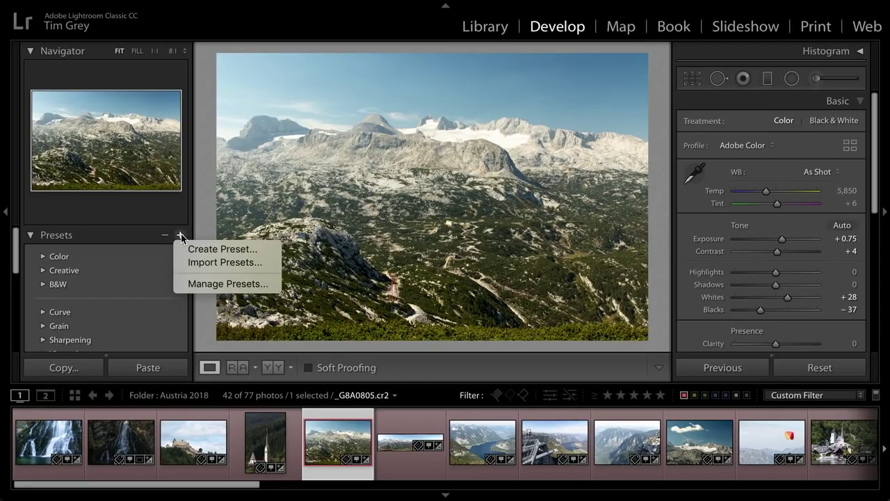
click(250, 256)
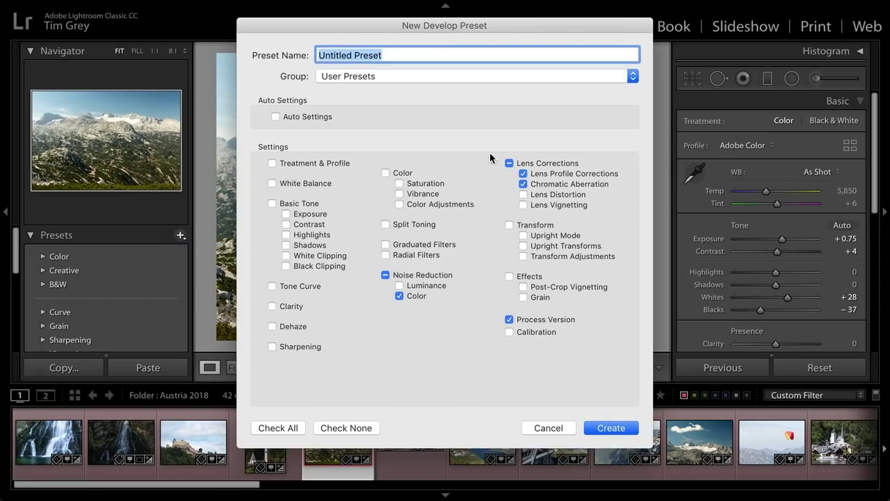
click(286, 117)
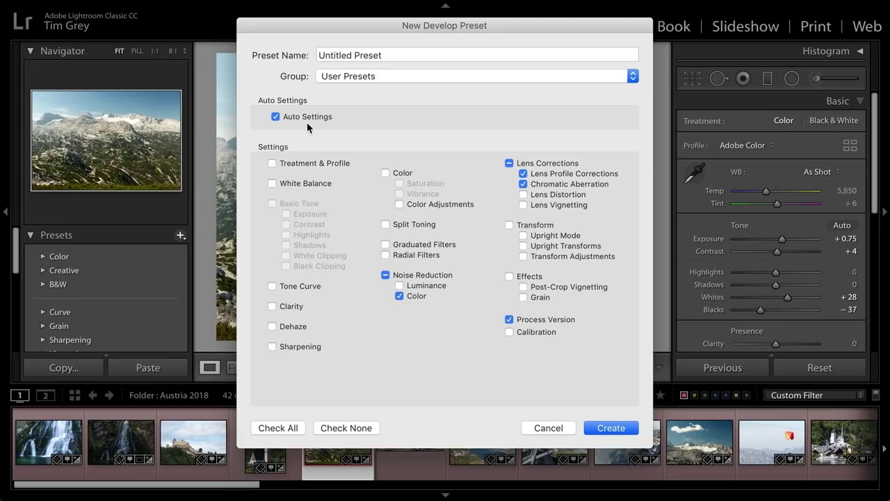
click(423, 74)
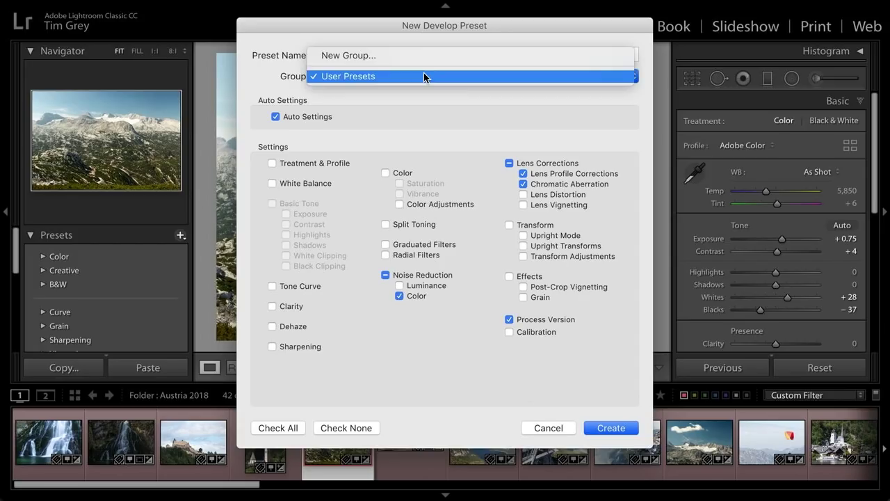
click(412, 75)
click(547, 429)
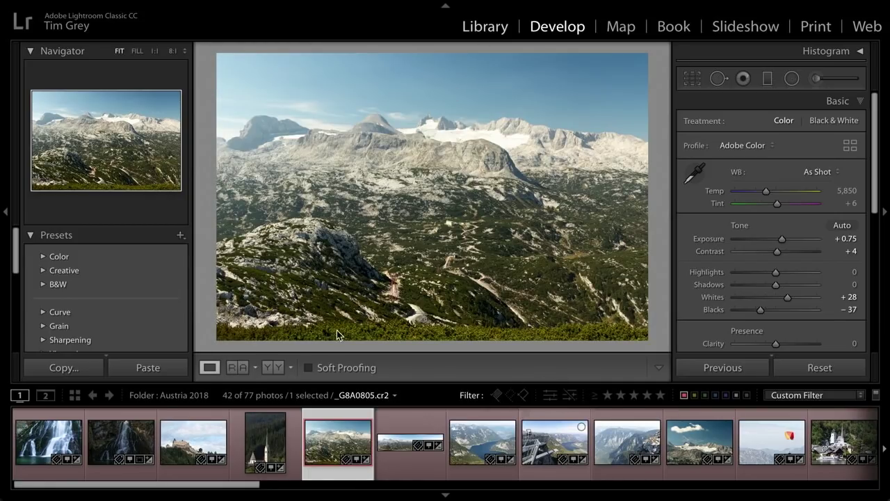
click(491, 28)
- Reopen the Import dialog with File Renaming collapsed, keeping Develop Settings on Import Preset
click(119, 369)
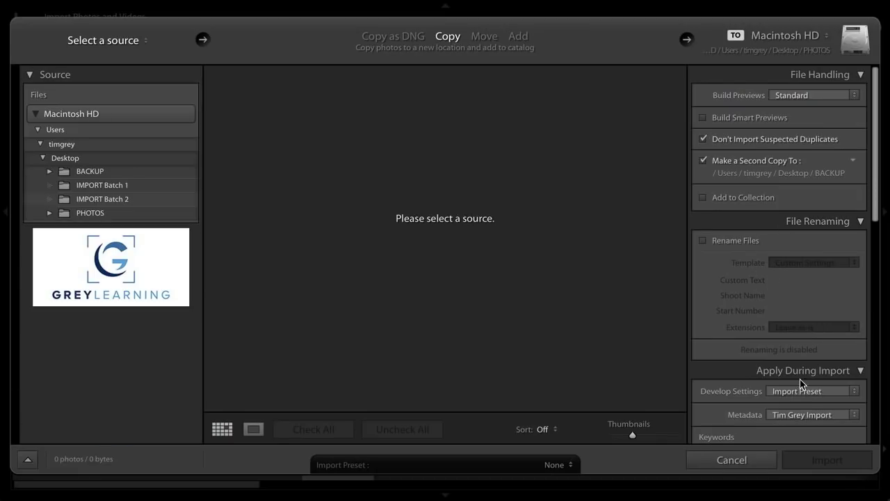
click(809, 222)
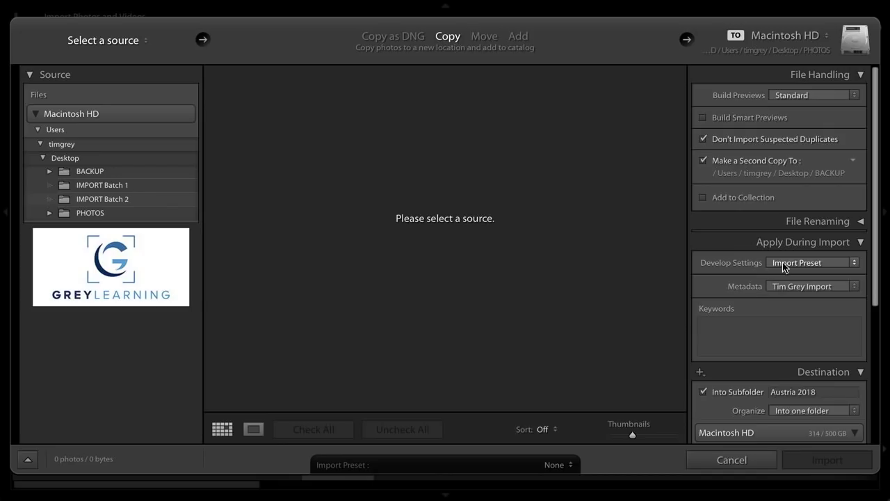
click(828, 262)
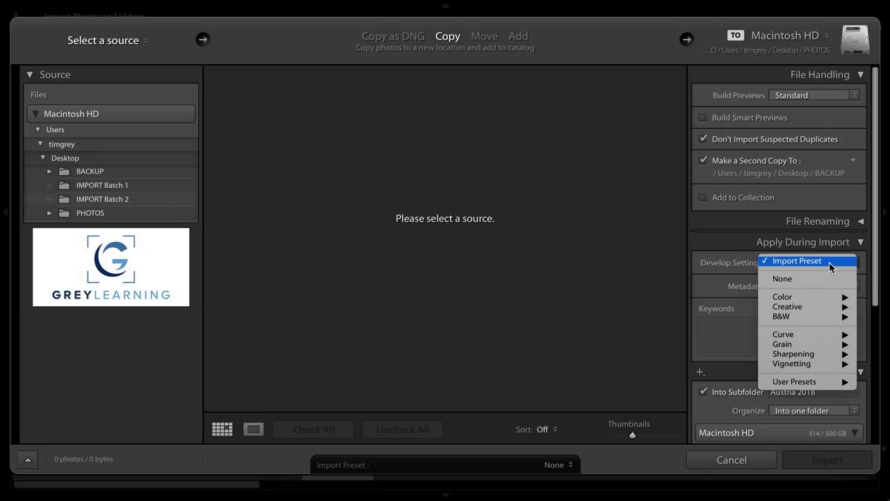
click(828, 262)
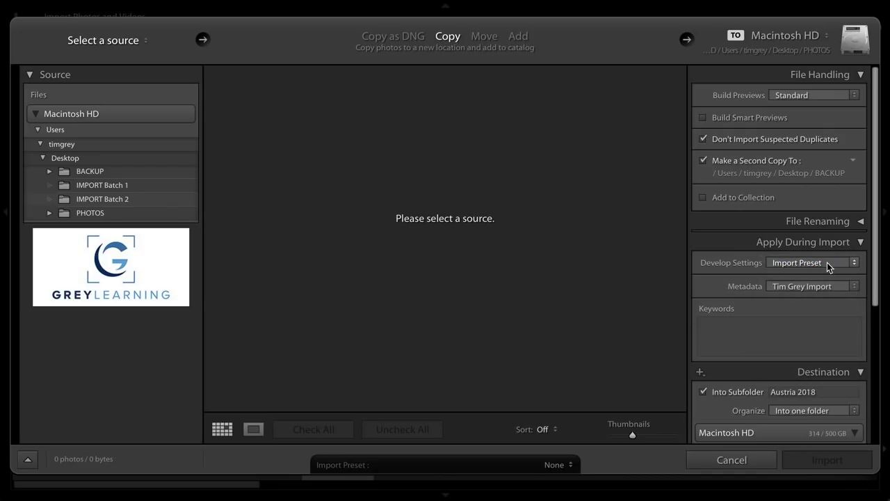